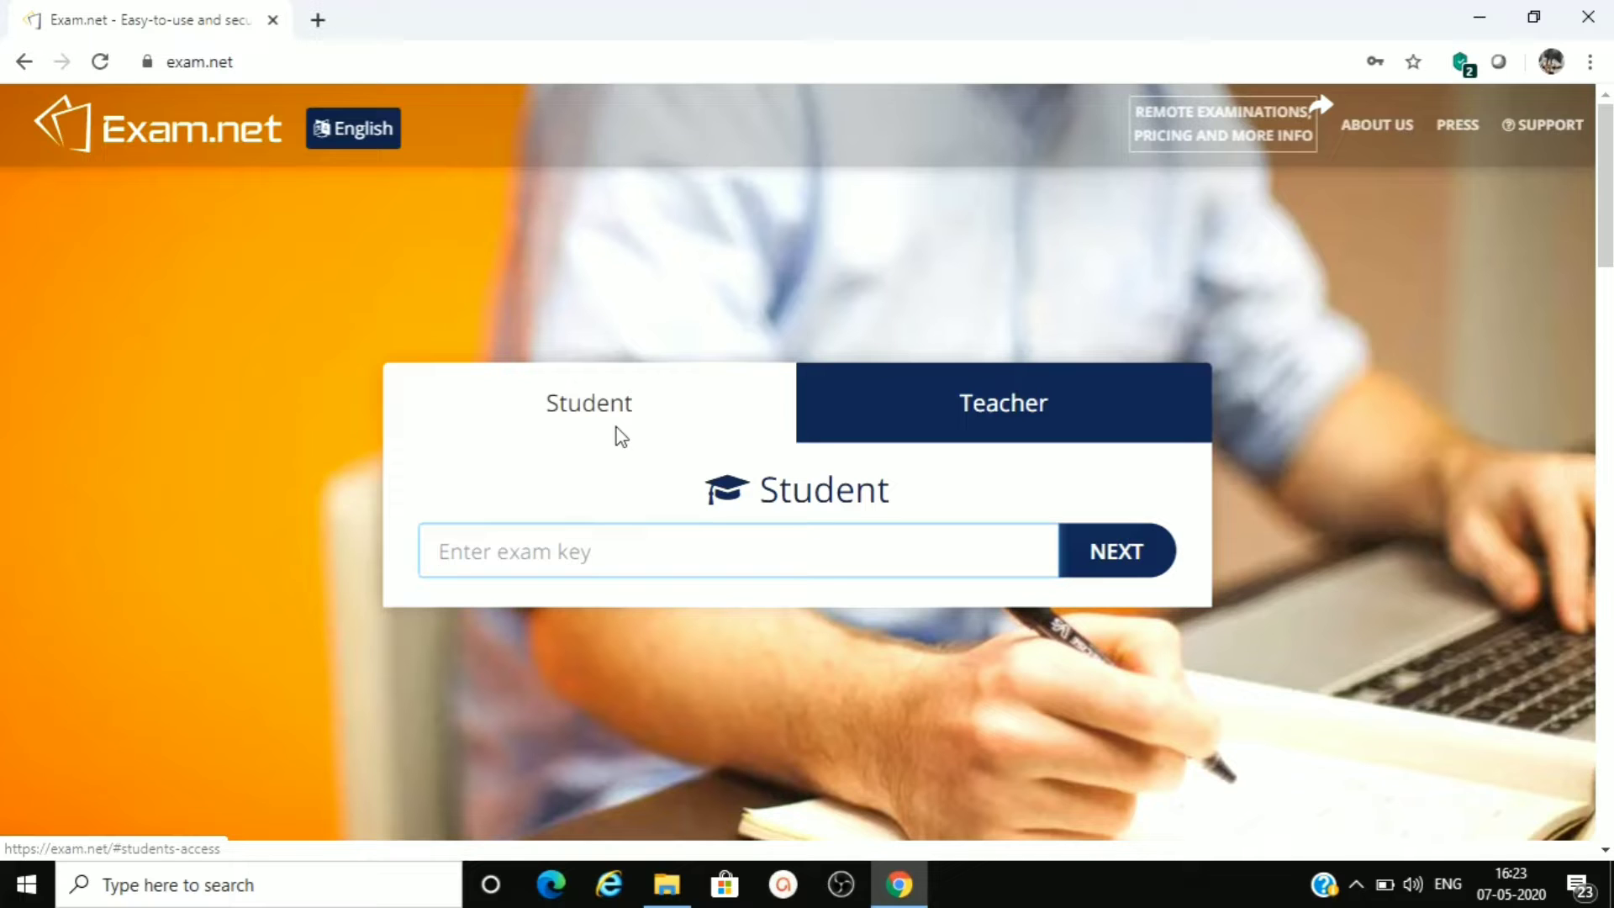
- Start a teacher registration with India as the country and BENGALURU as the region
left_click(1006, 418)
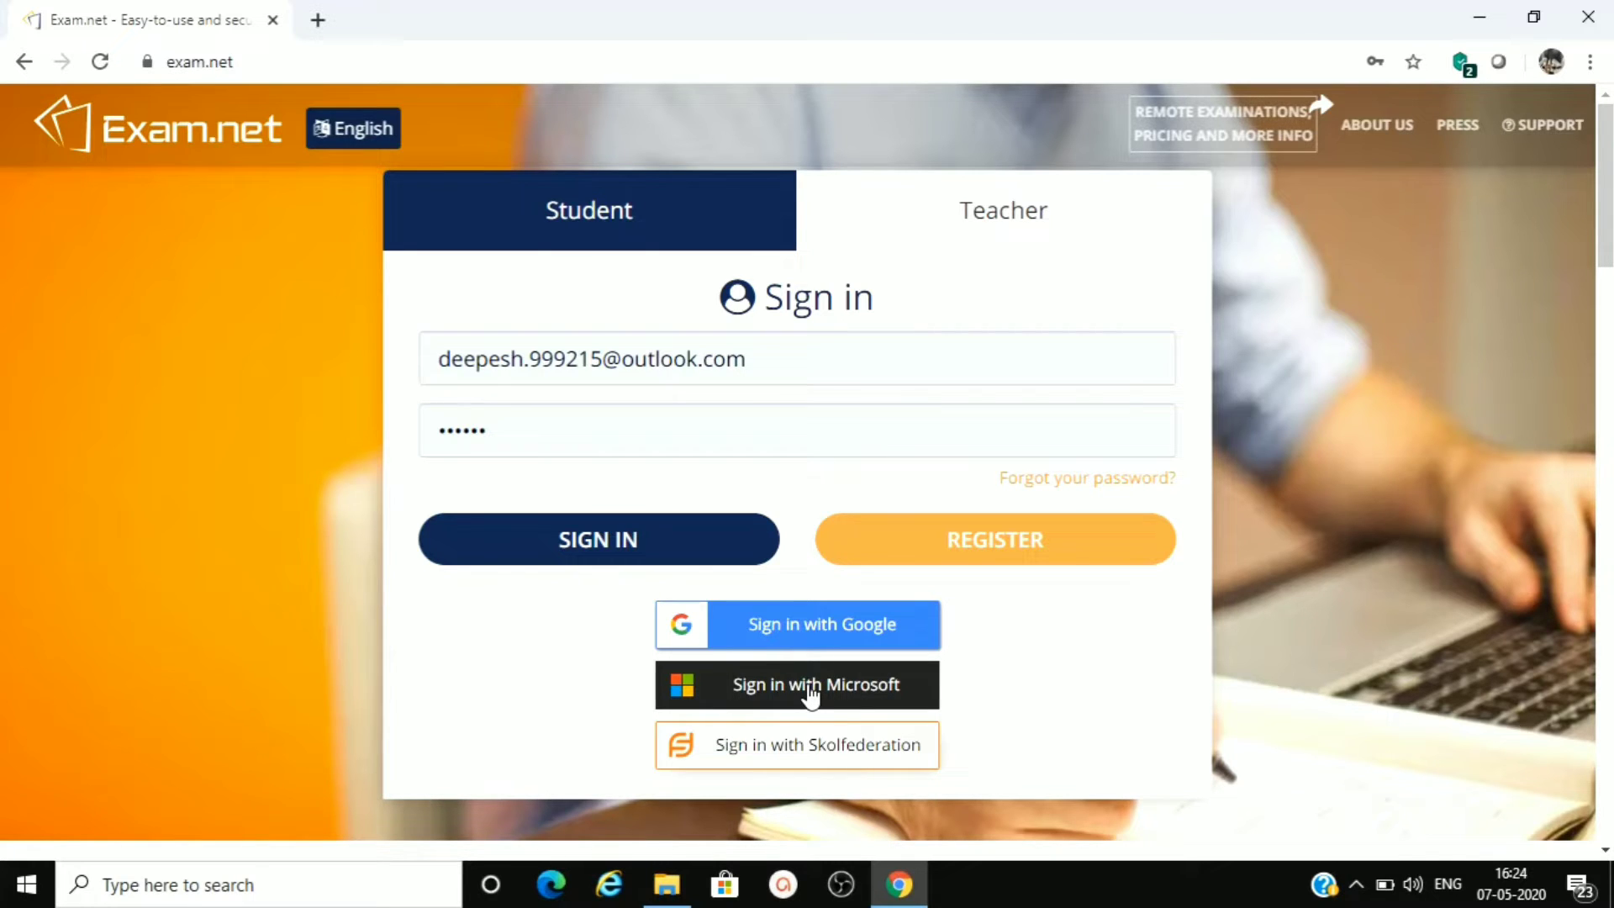
left_click(975, 544)
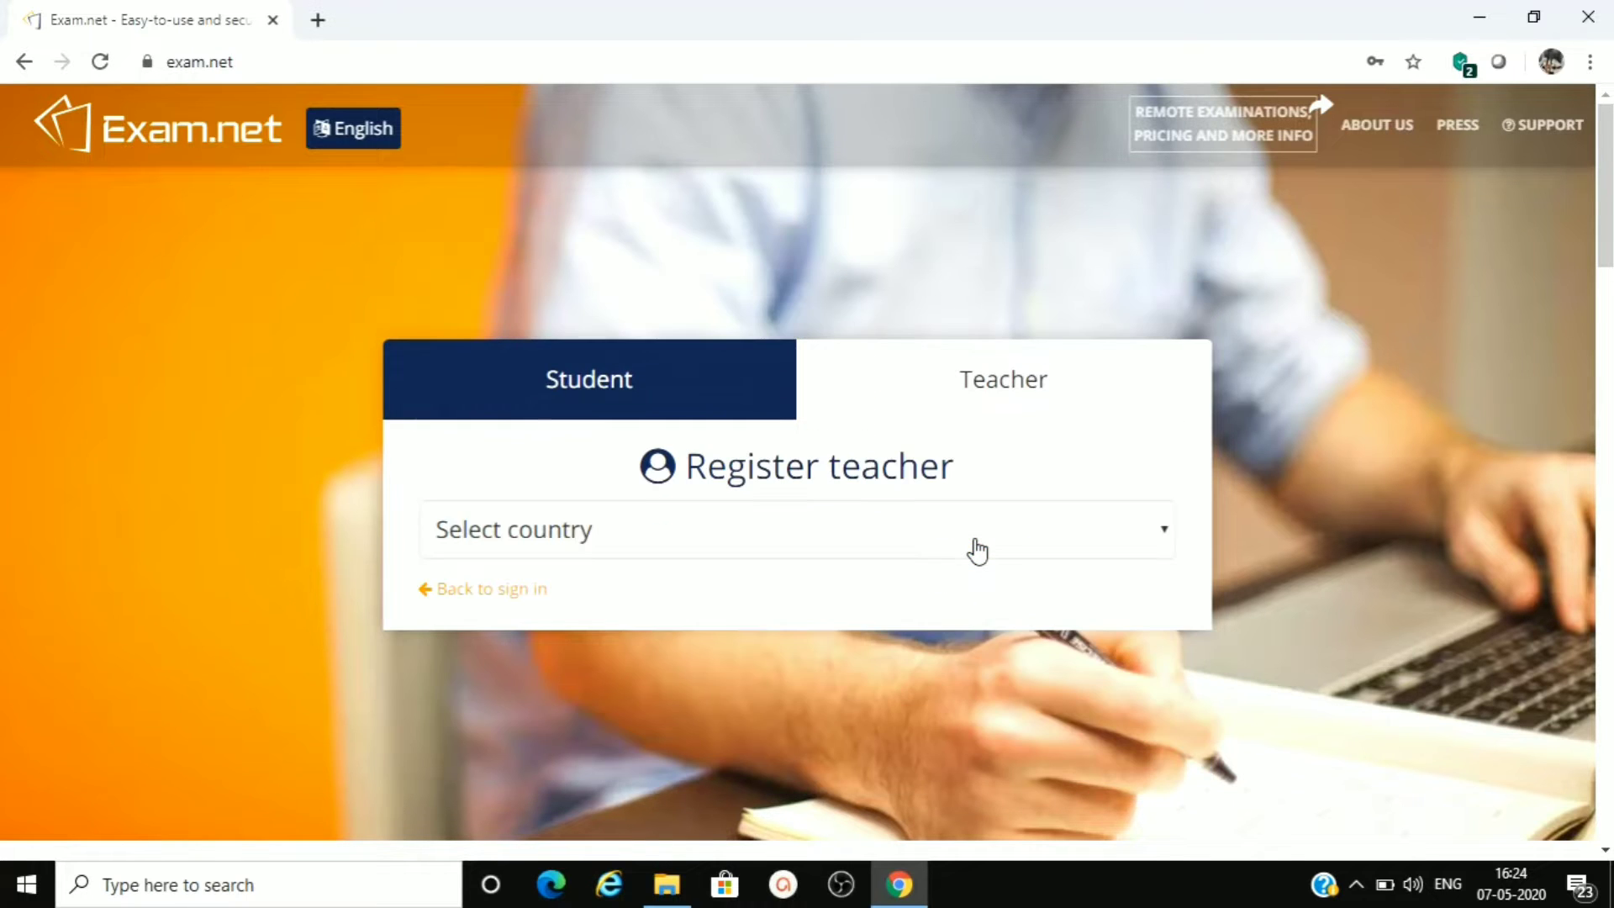
left_click(975, 550)
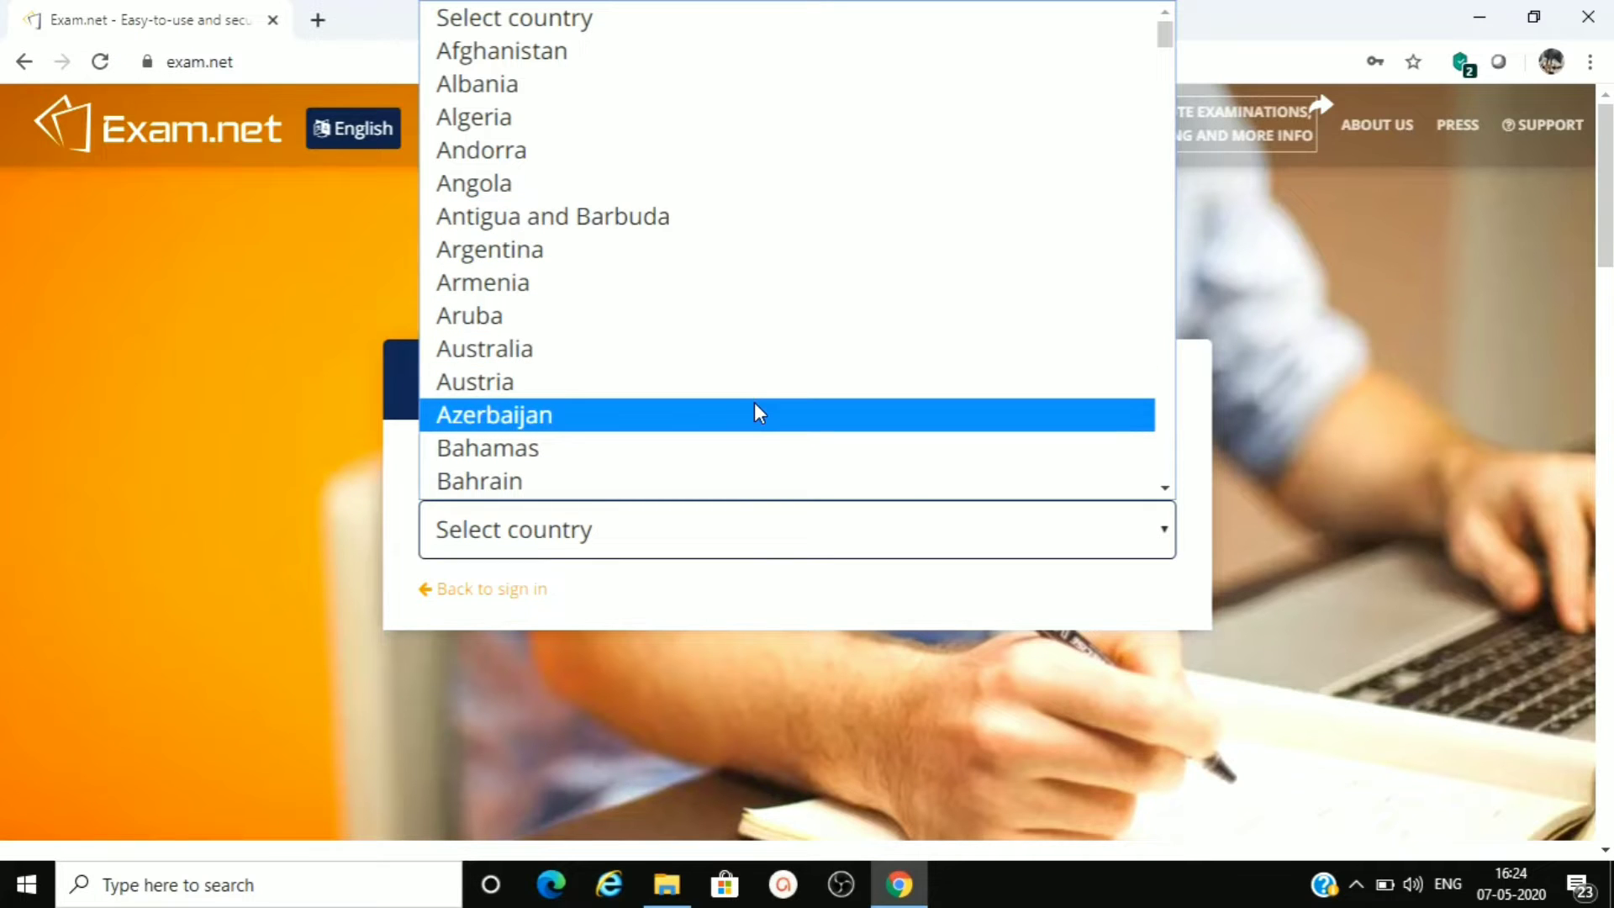
type("india")
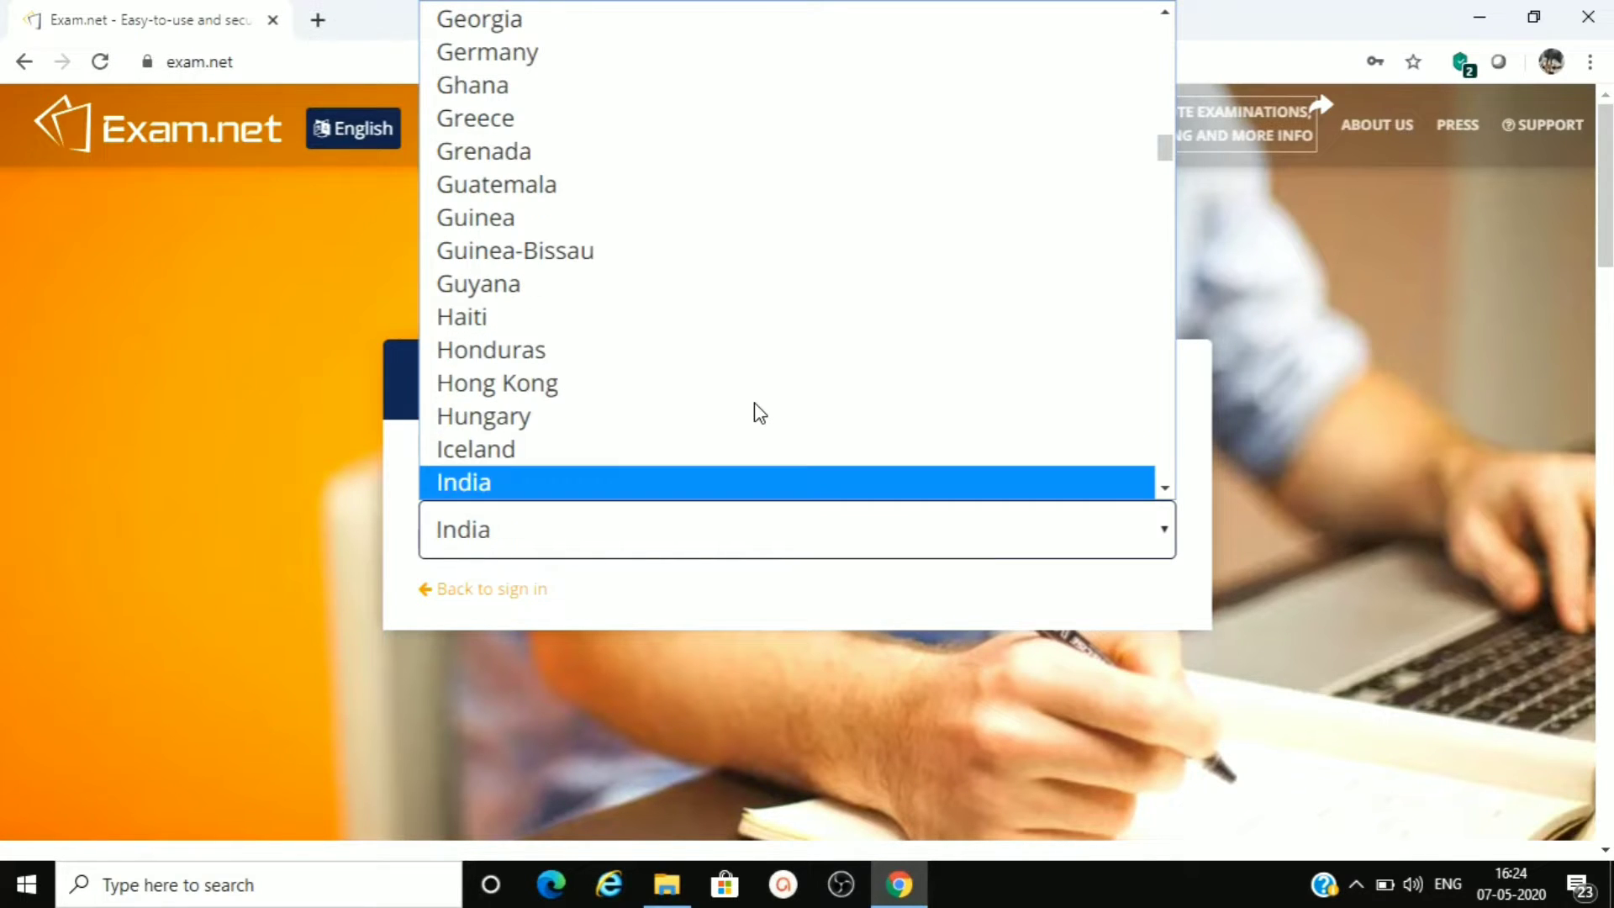
key("Return")
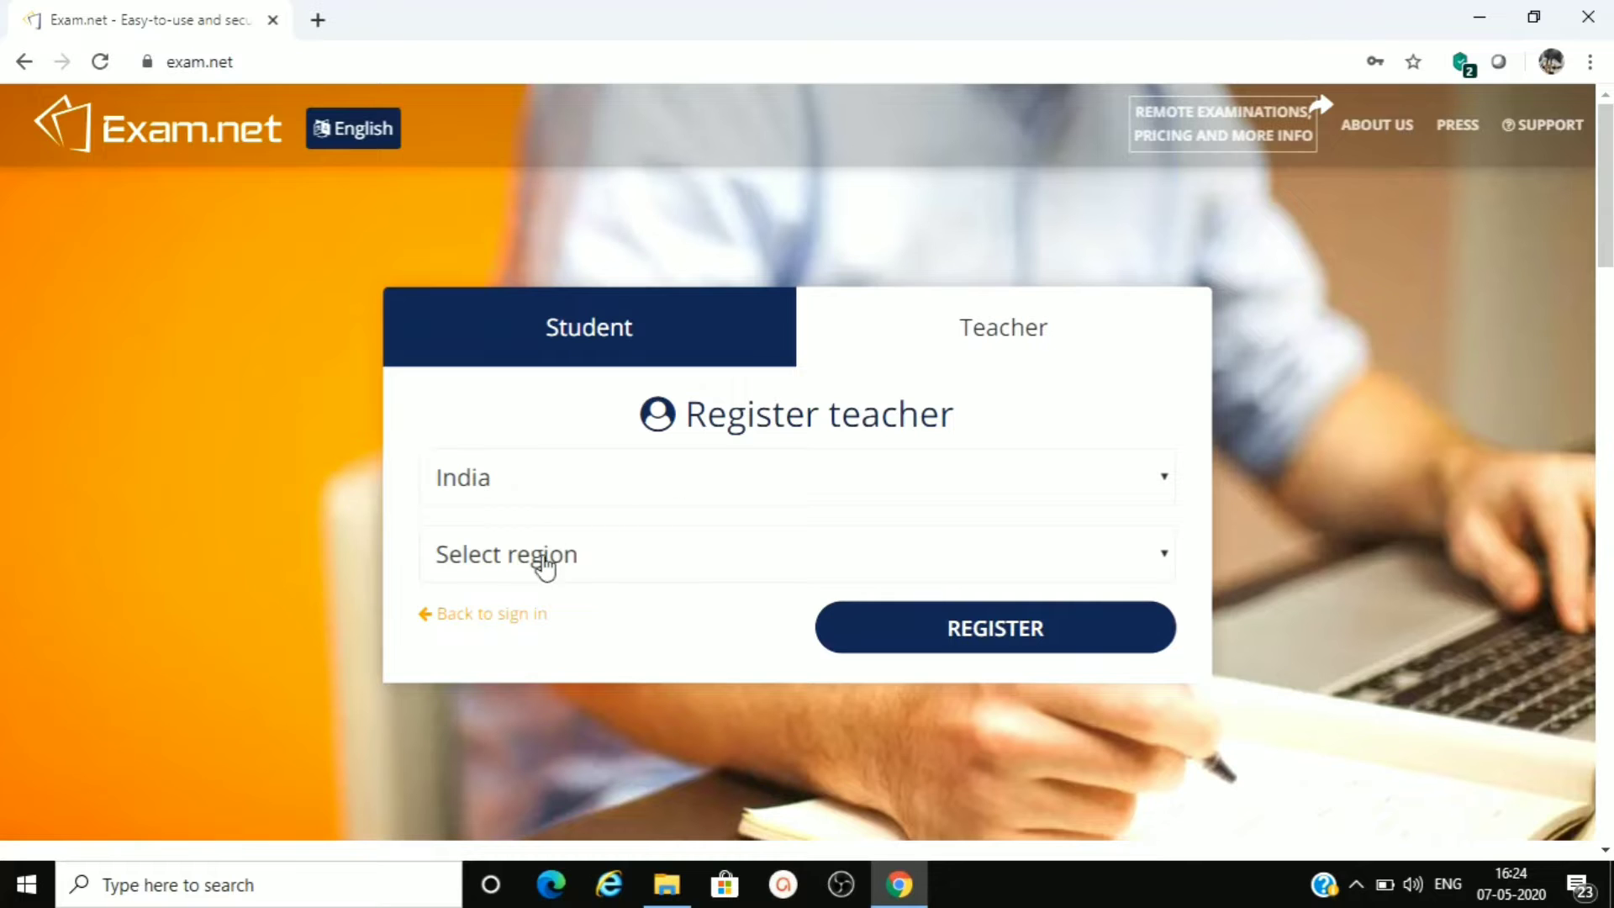
left_click(542, 558)
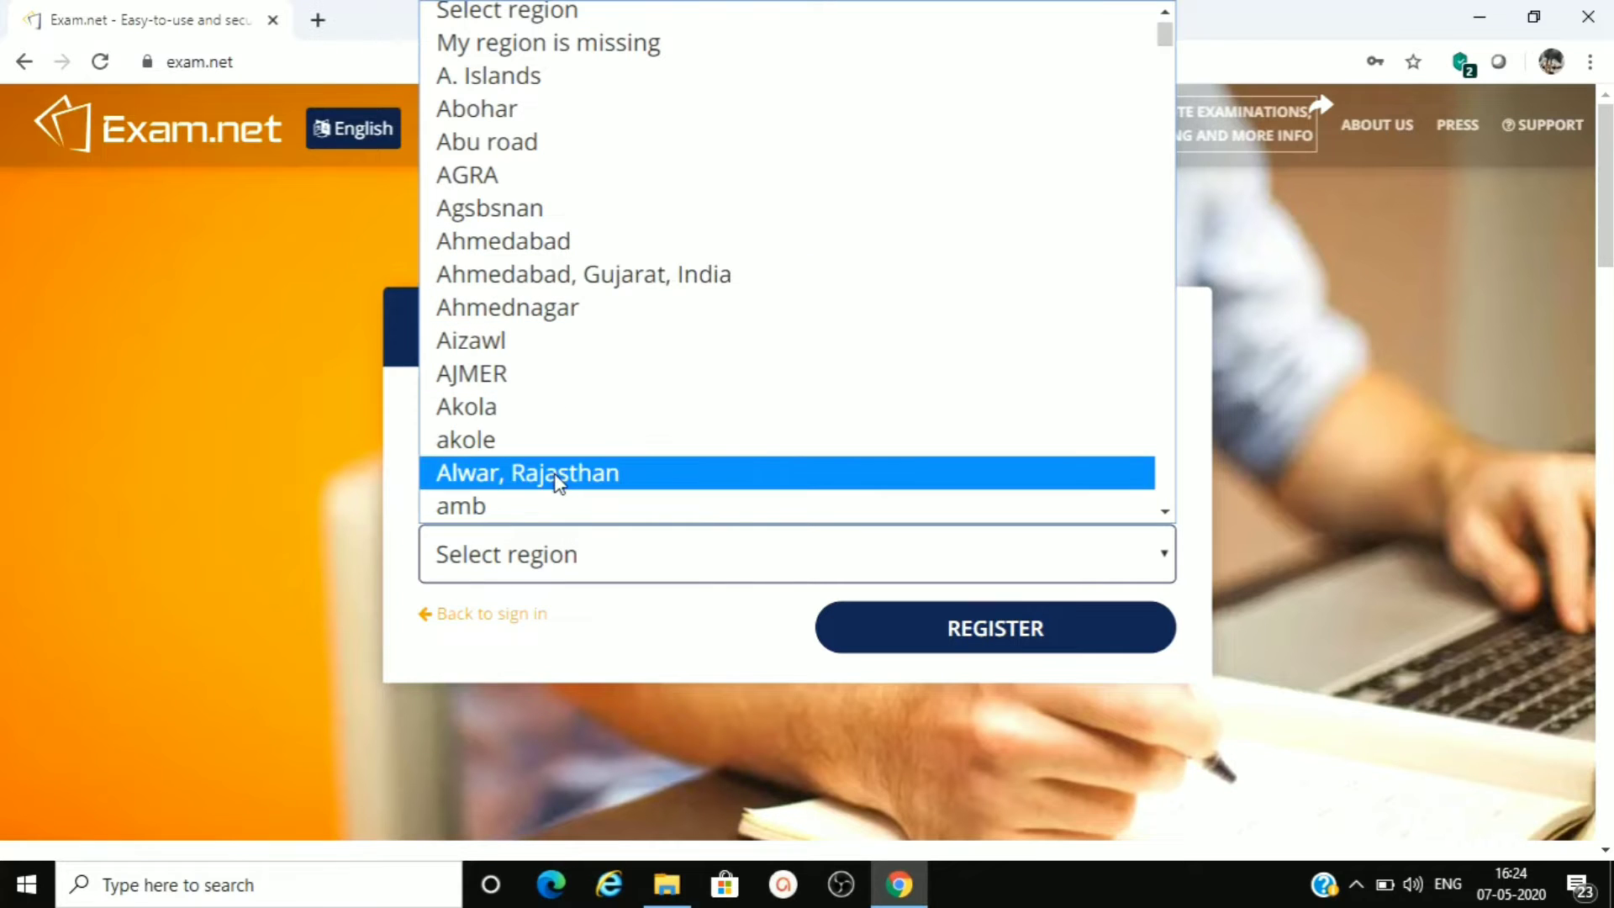
type("ben")
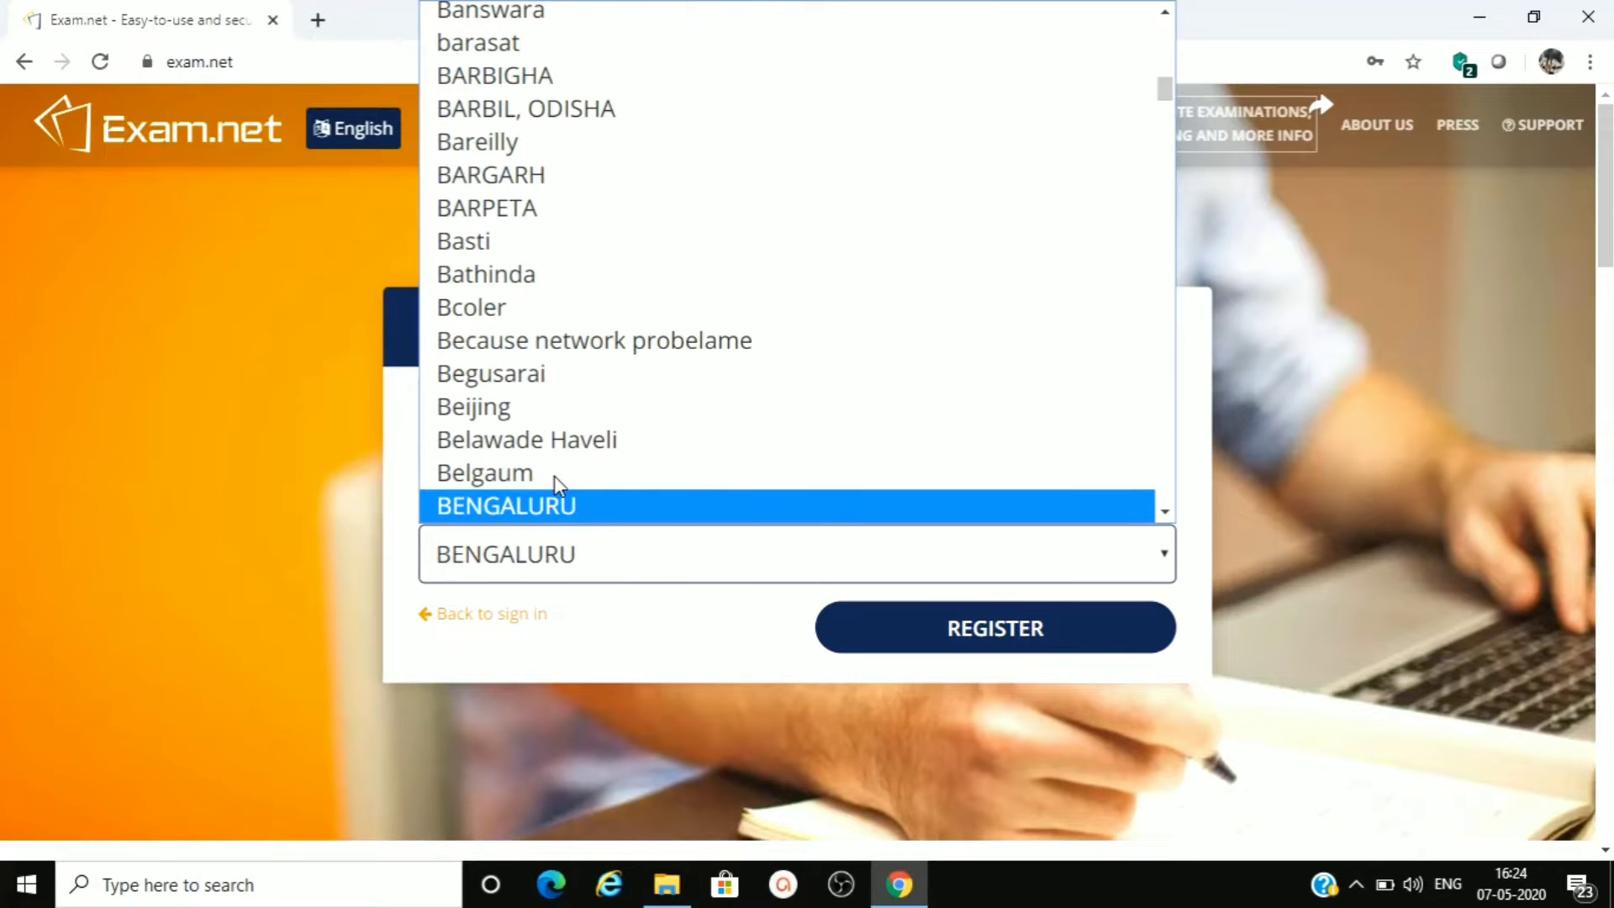
left_click(530, 507)
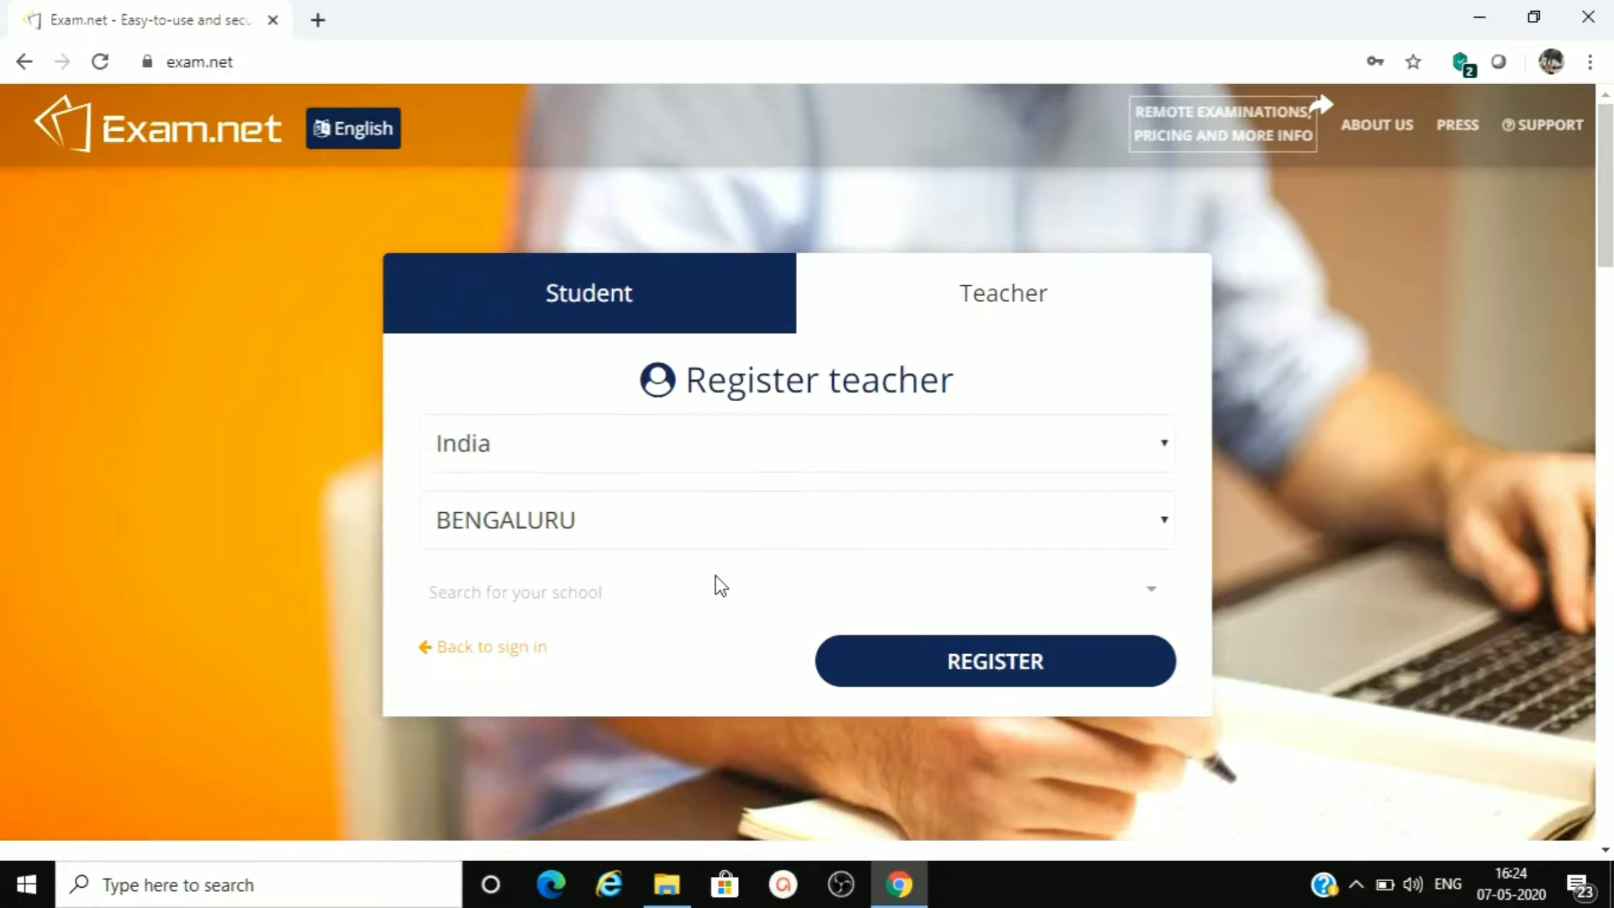
- Browse the list of schools for the registration, then open the form for adding a new school and close it
left_click(690, 593)
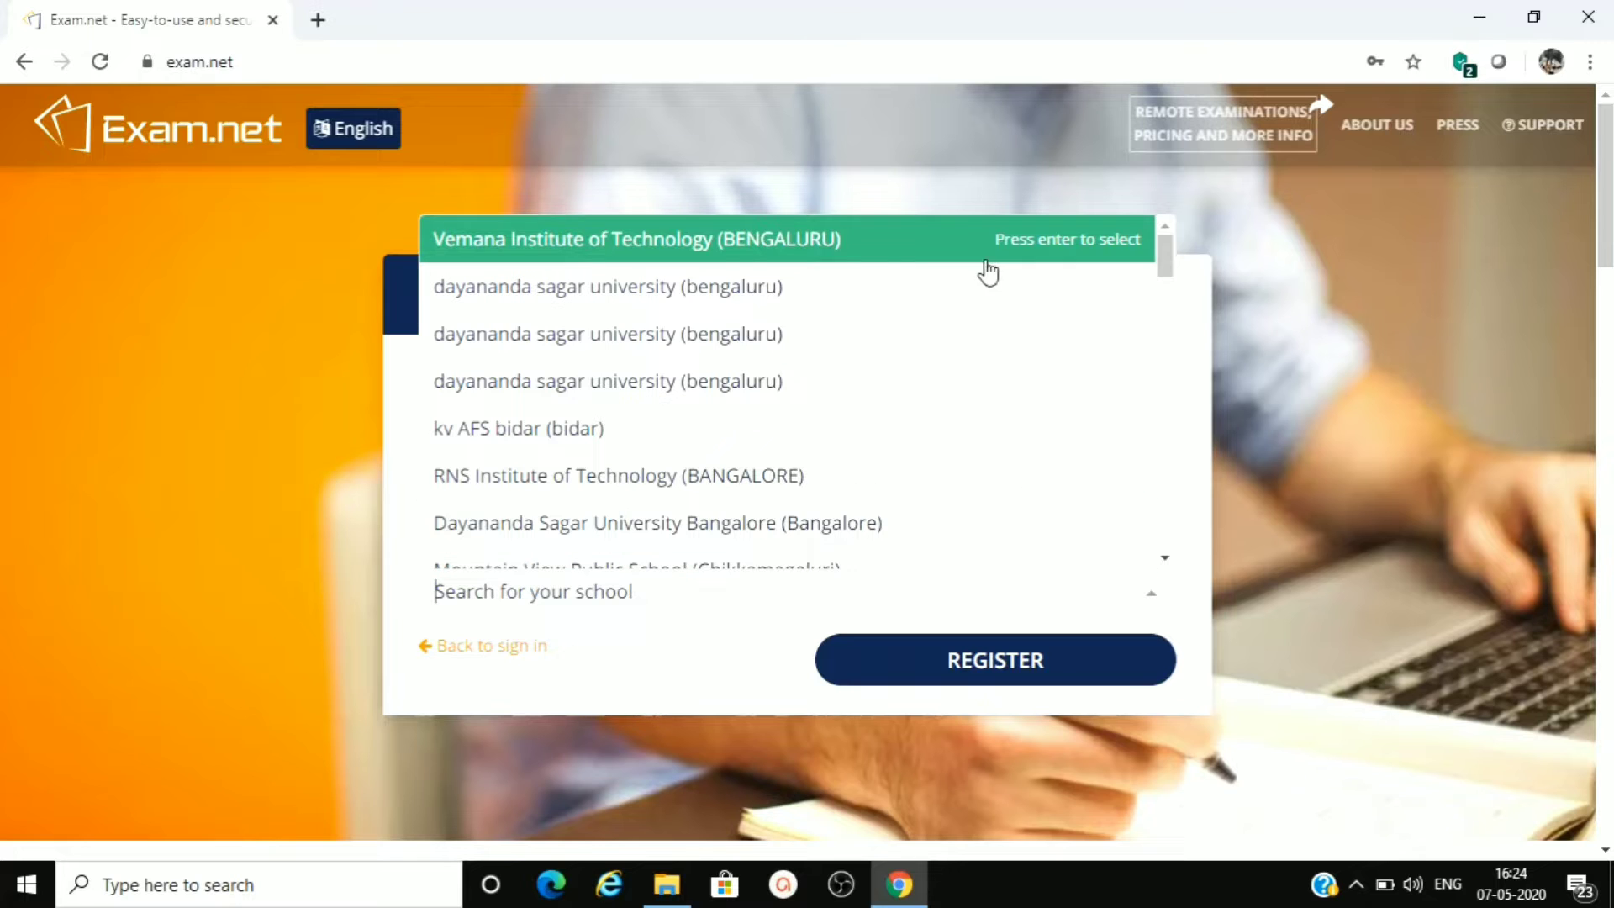
left_click_drag(1165, 256, 1176, 522)
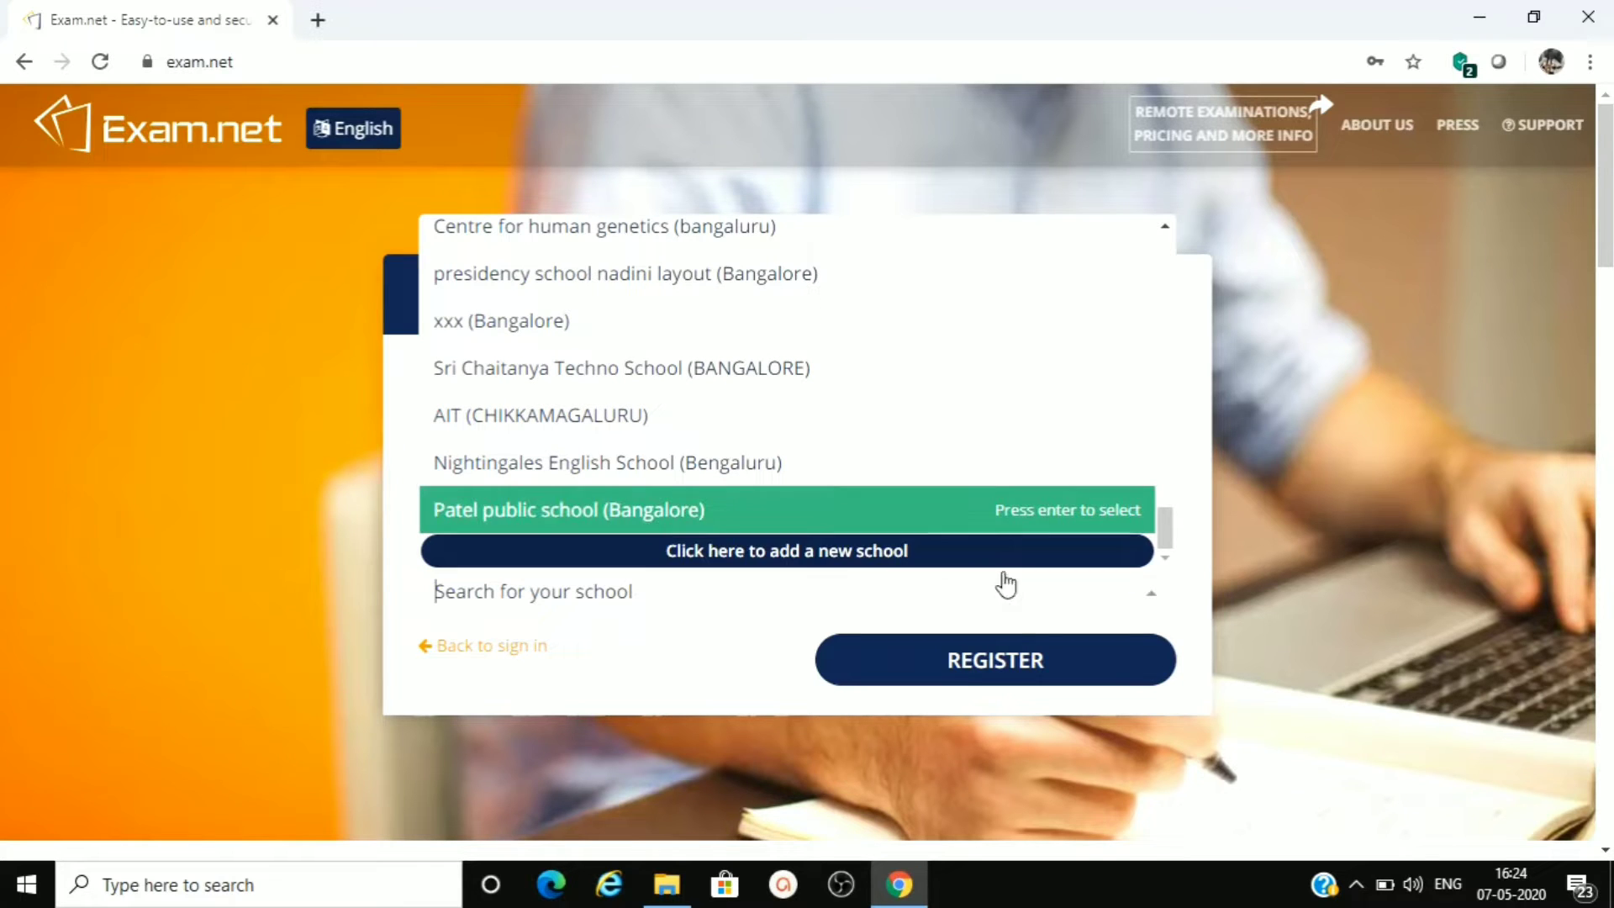
left_click(865, 553)
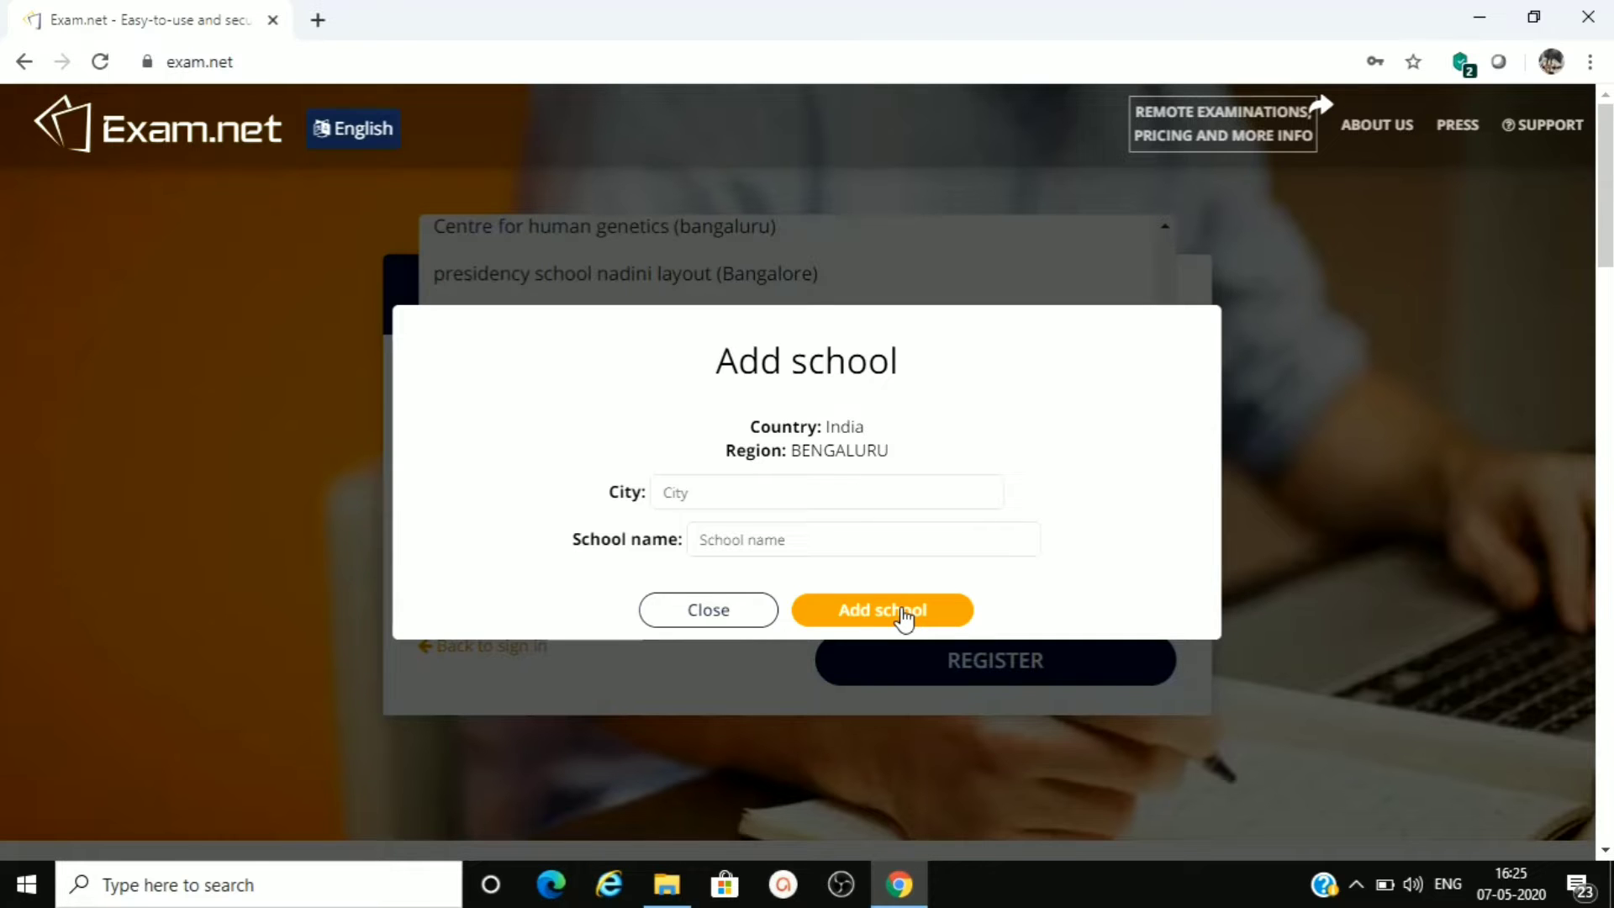
left_click(710, 611)
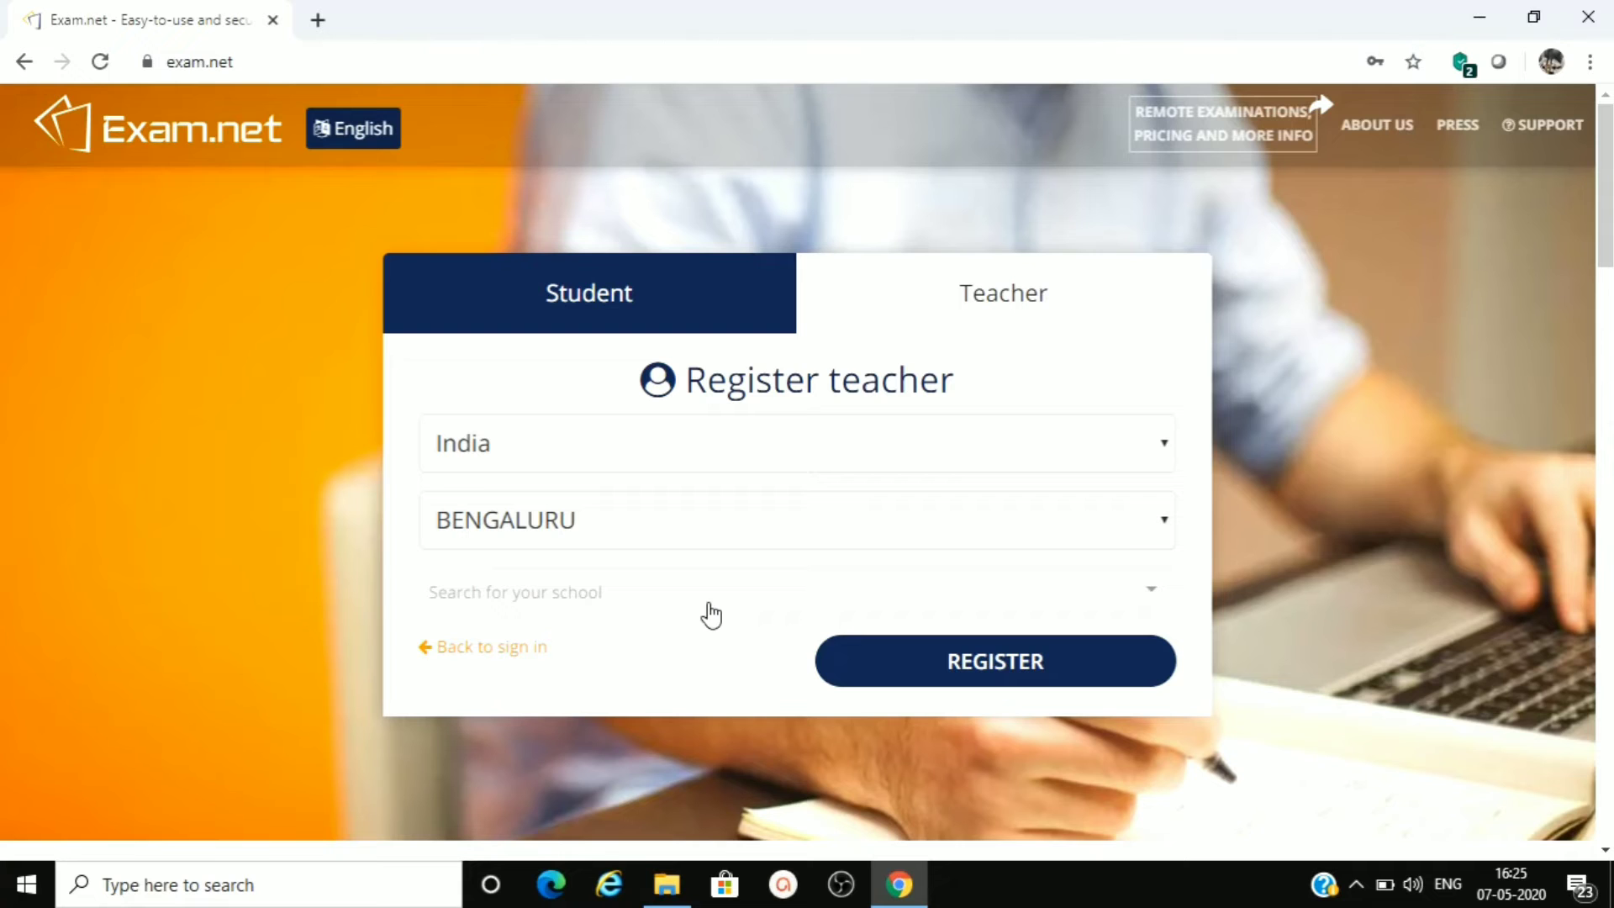
- Return from the registration to the teacher sign-in form and sign in with the filled-in account details
left_click(502, 647)
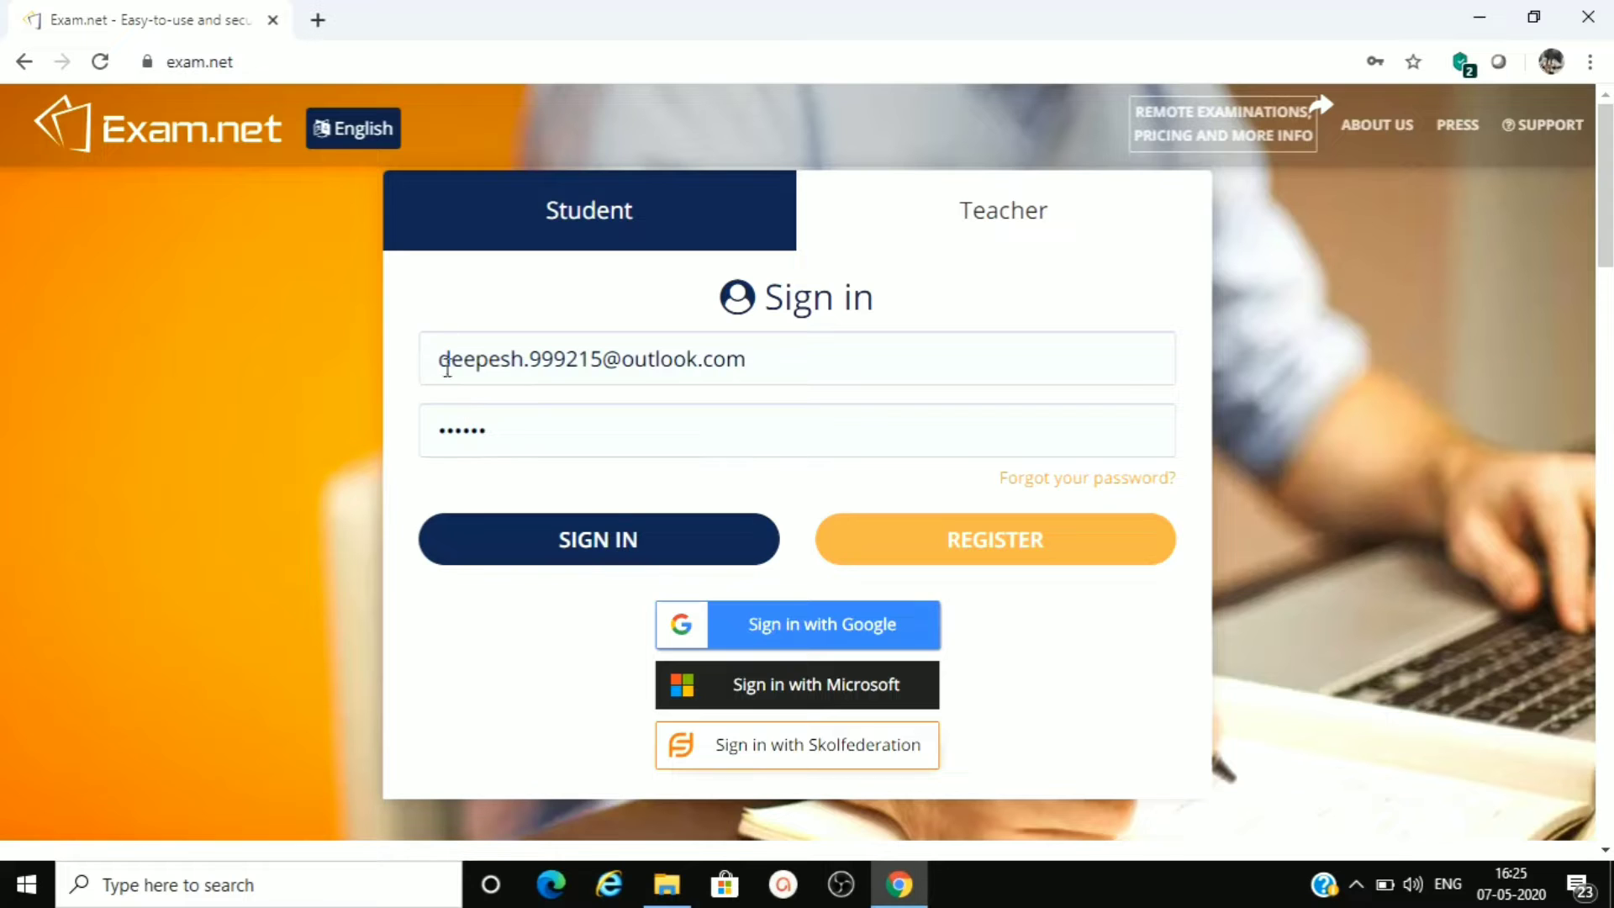
left_click(584, 542)
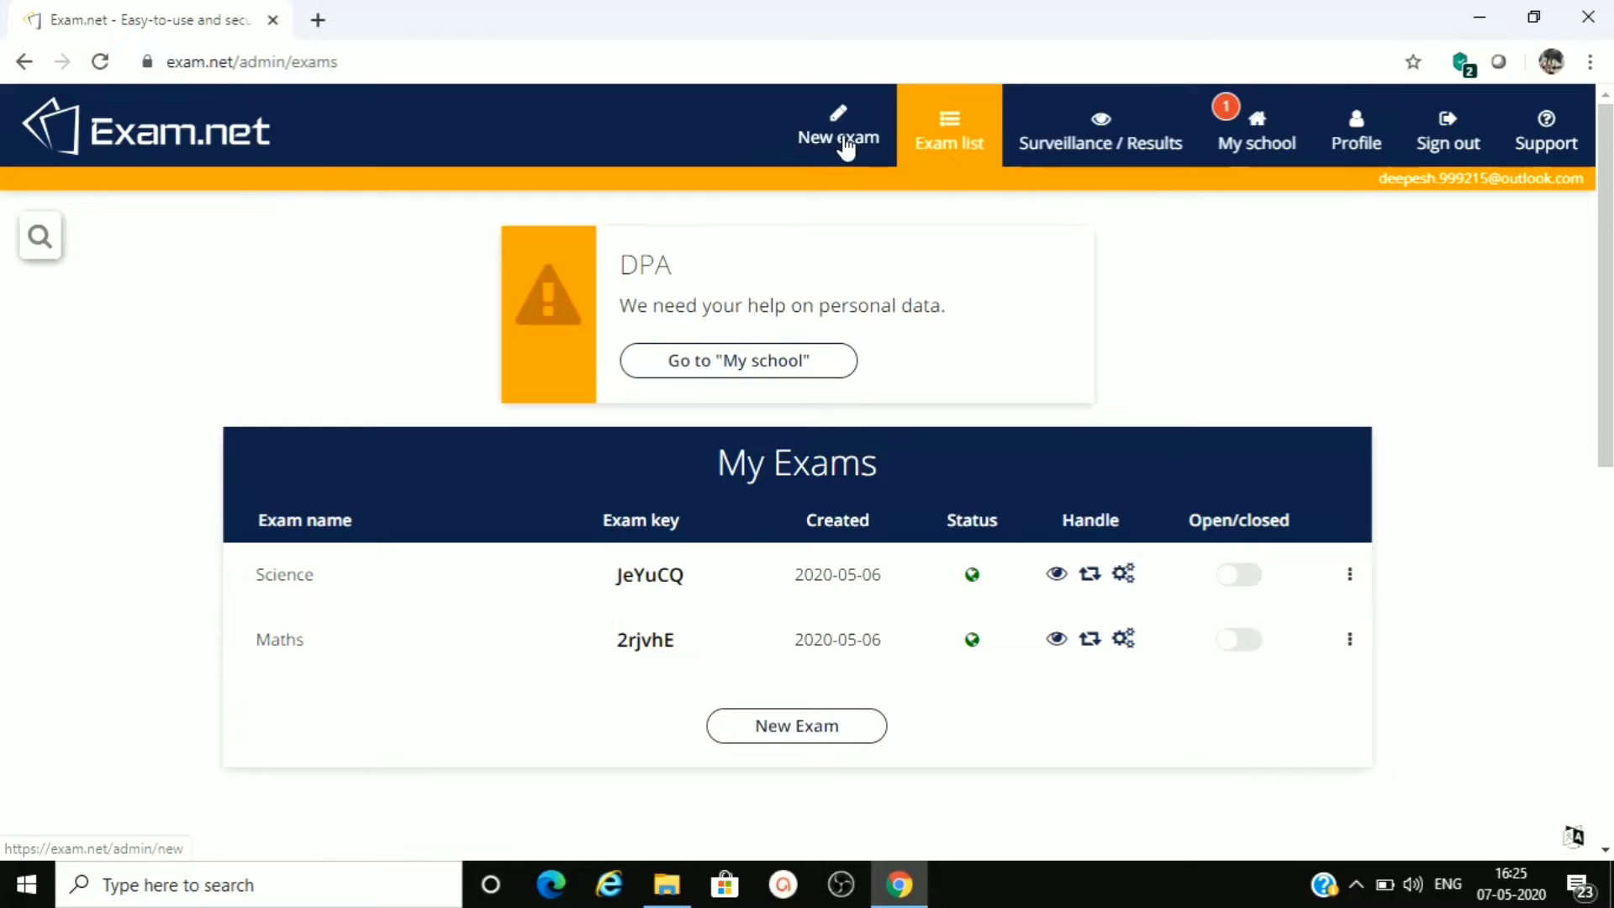
- Examine the school page, including the data processing agreement notice and its e-mail address field
left_click(1239, 143)
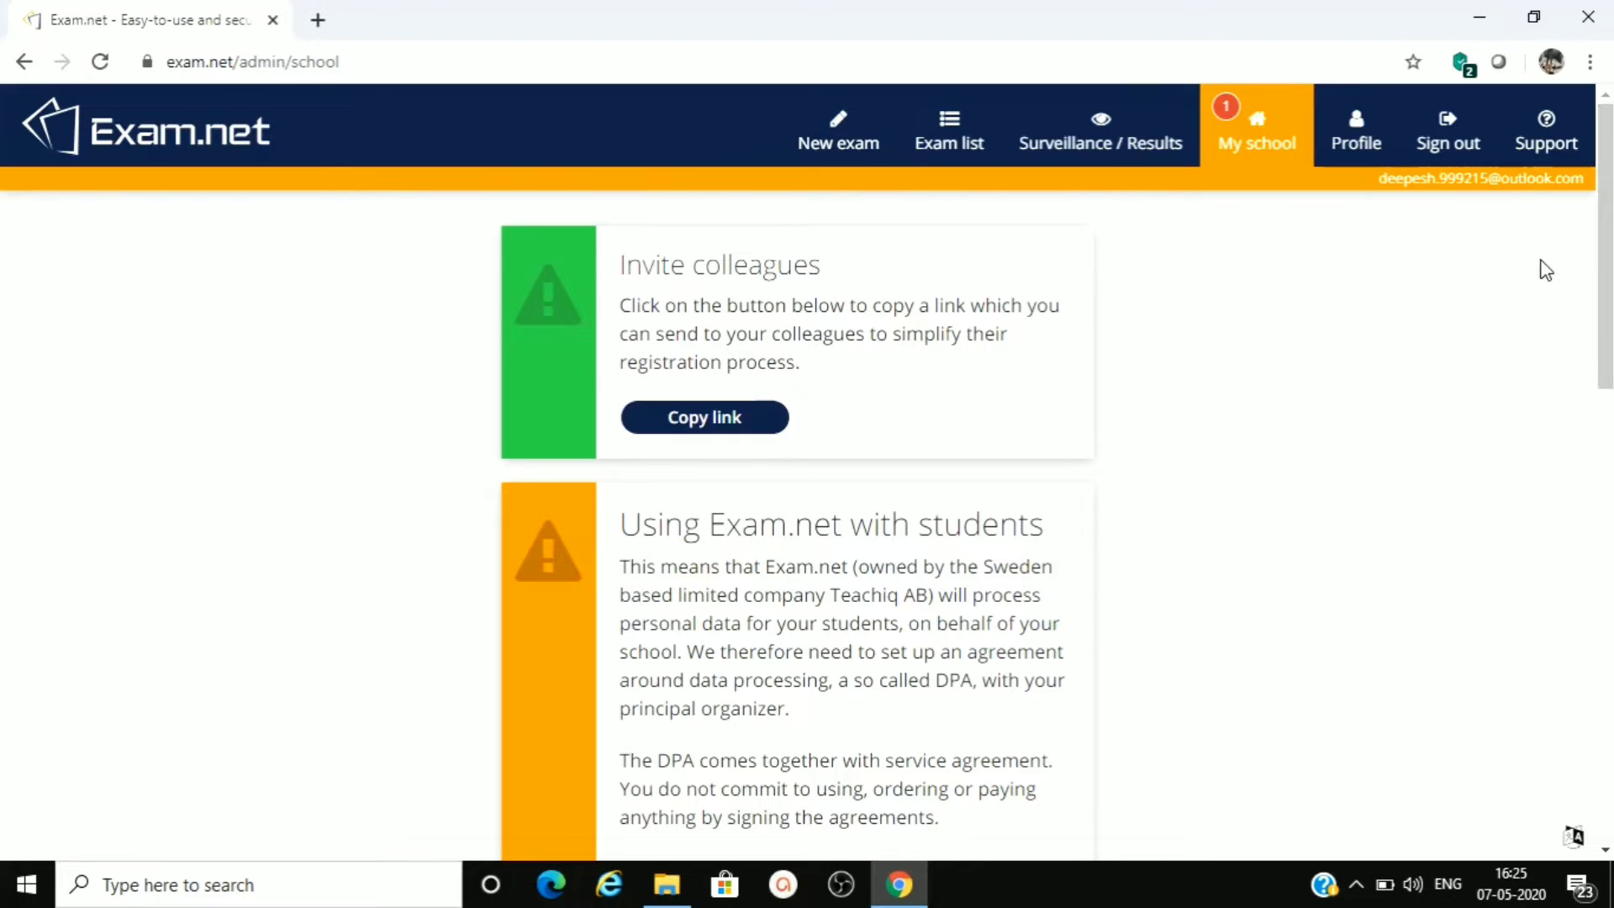
left_click_drag(1605, 280, 1607, 386)
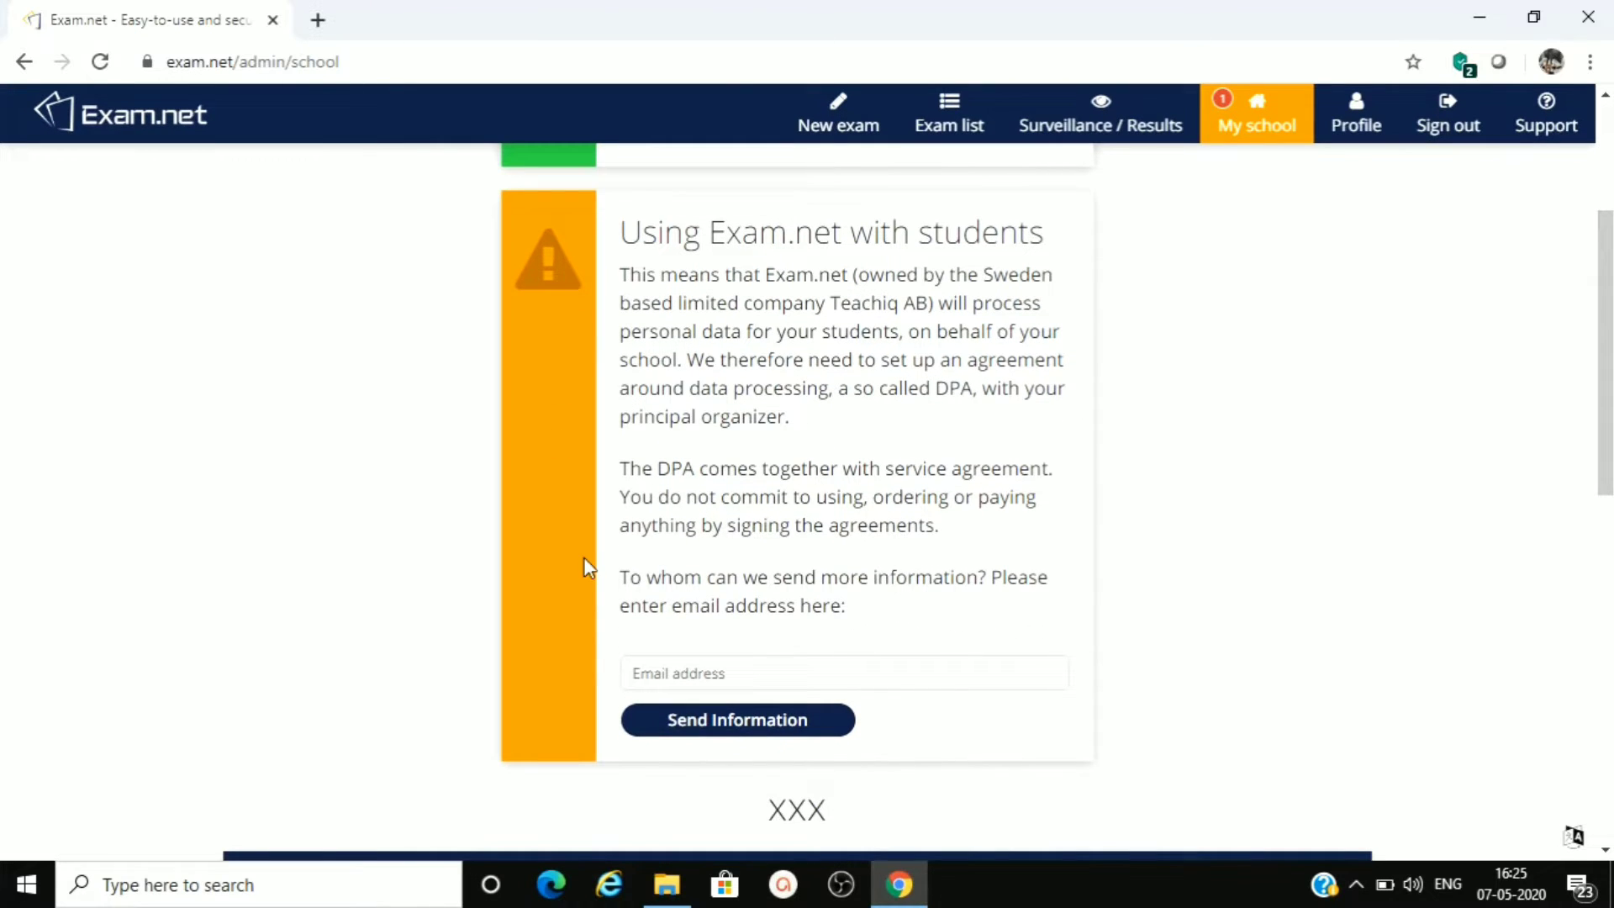
left_click(673, 675)
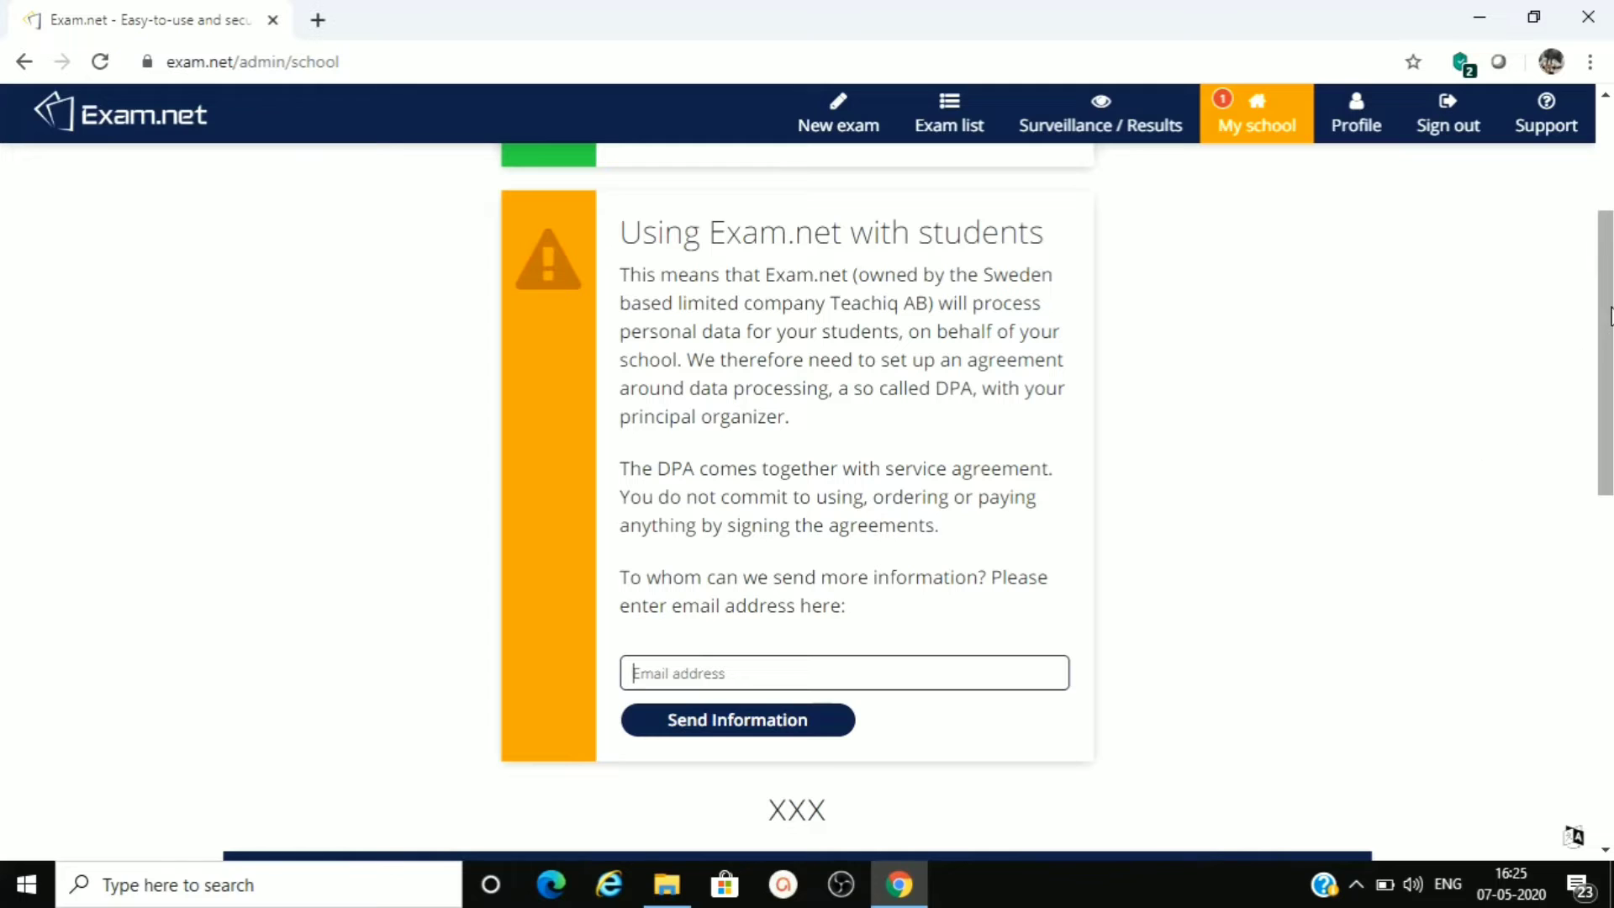
left_click_drag(1605, 311, 1602, 201)
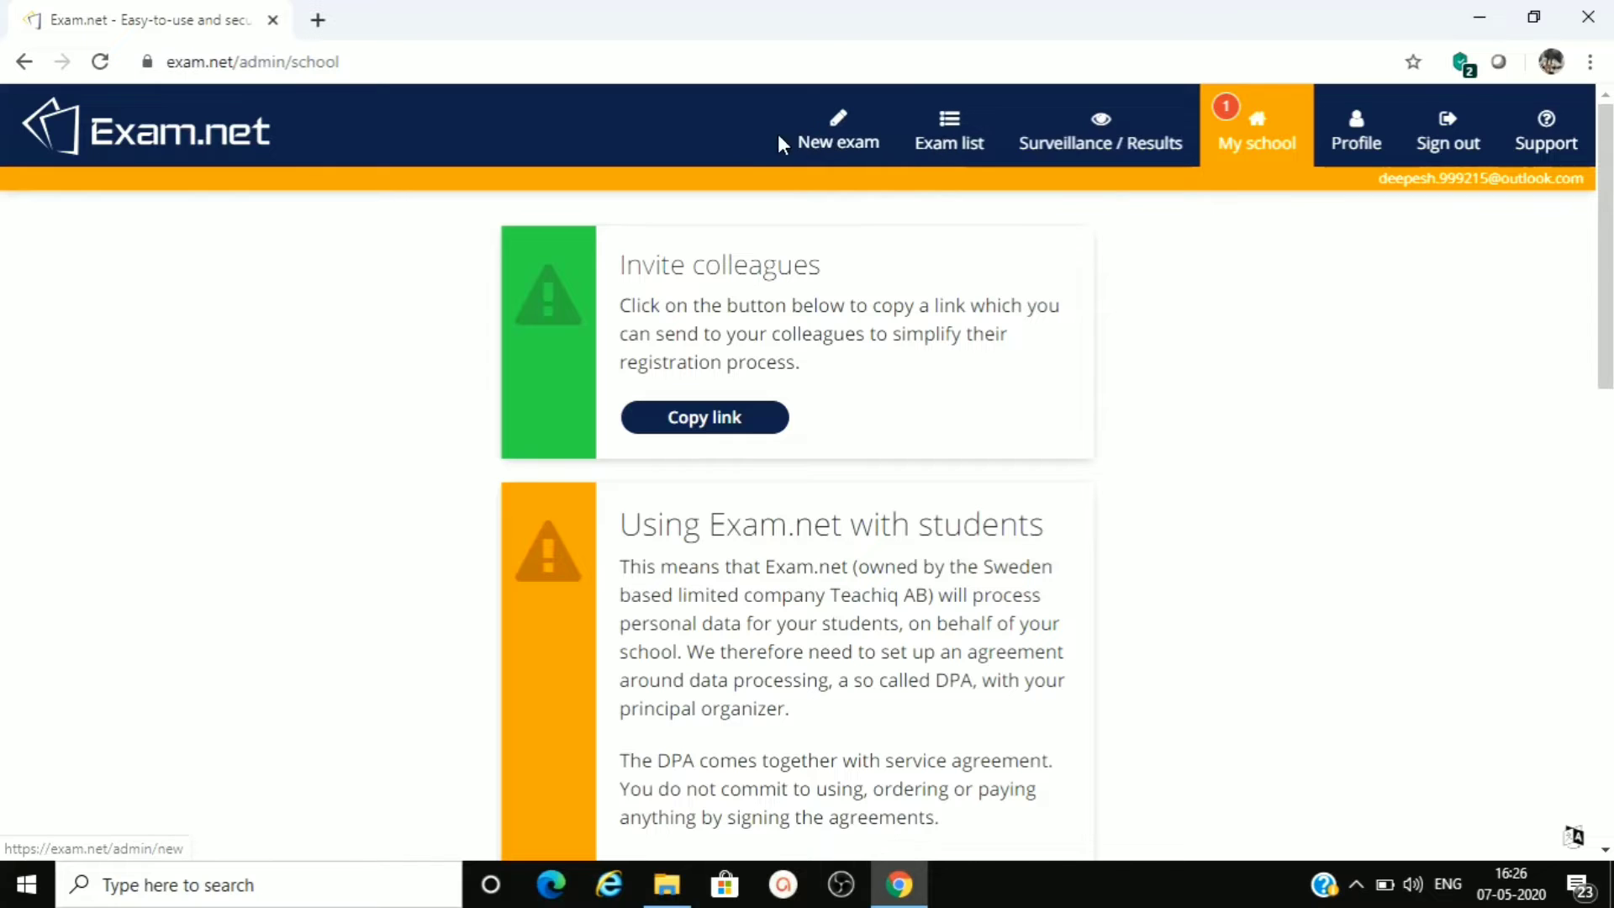
- Start a new exam and enter "Sci" as the exam name
left_click(839, 135)
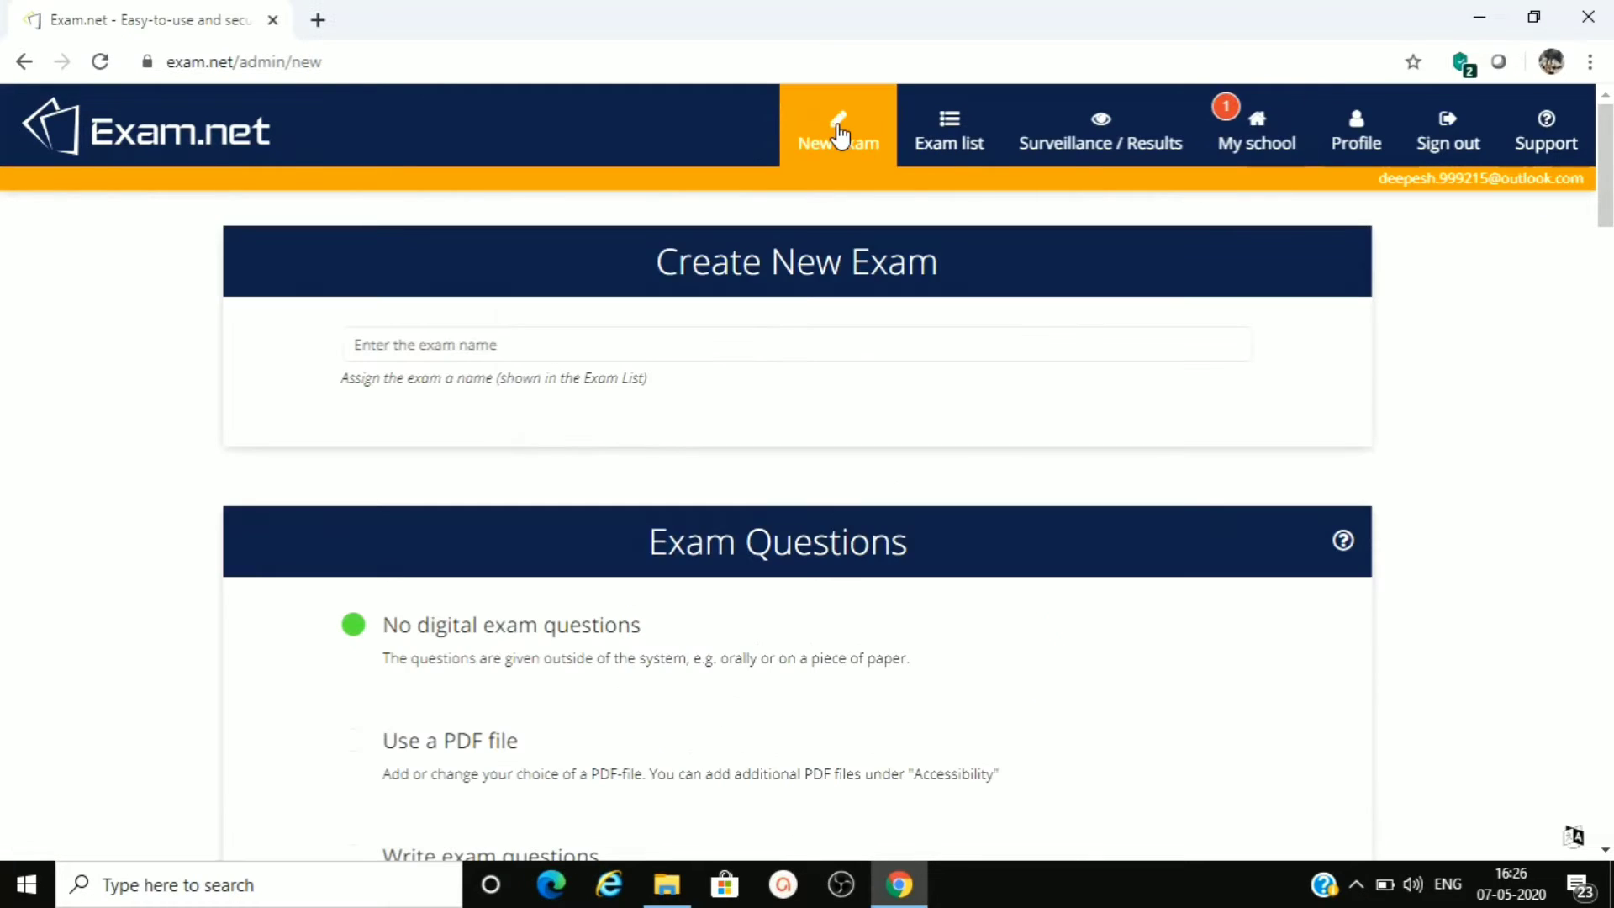
left_click(463, 347)
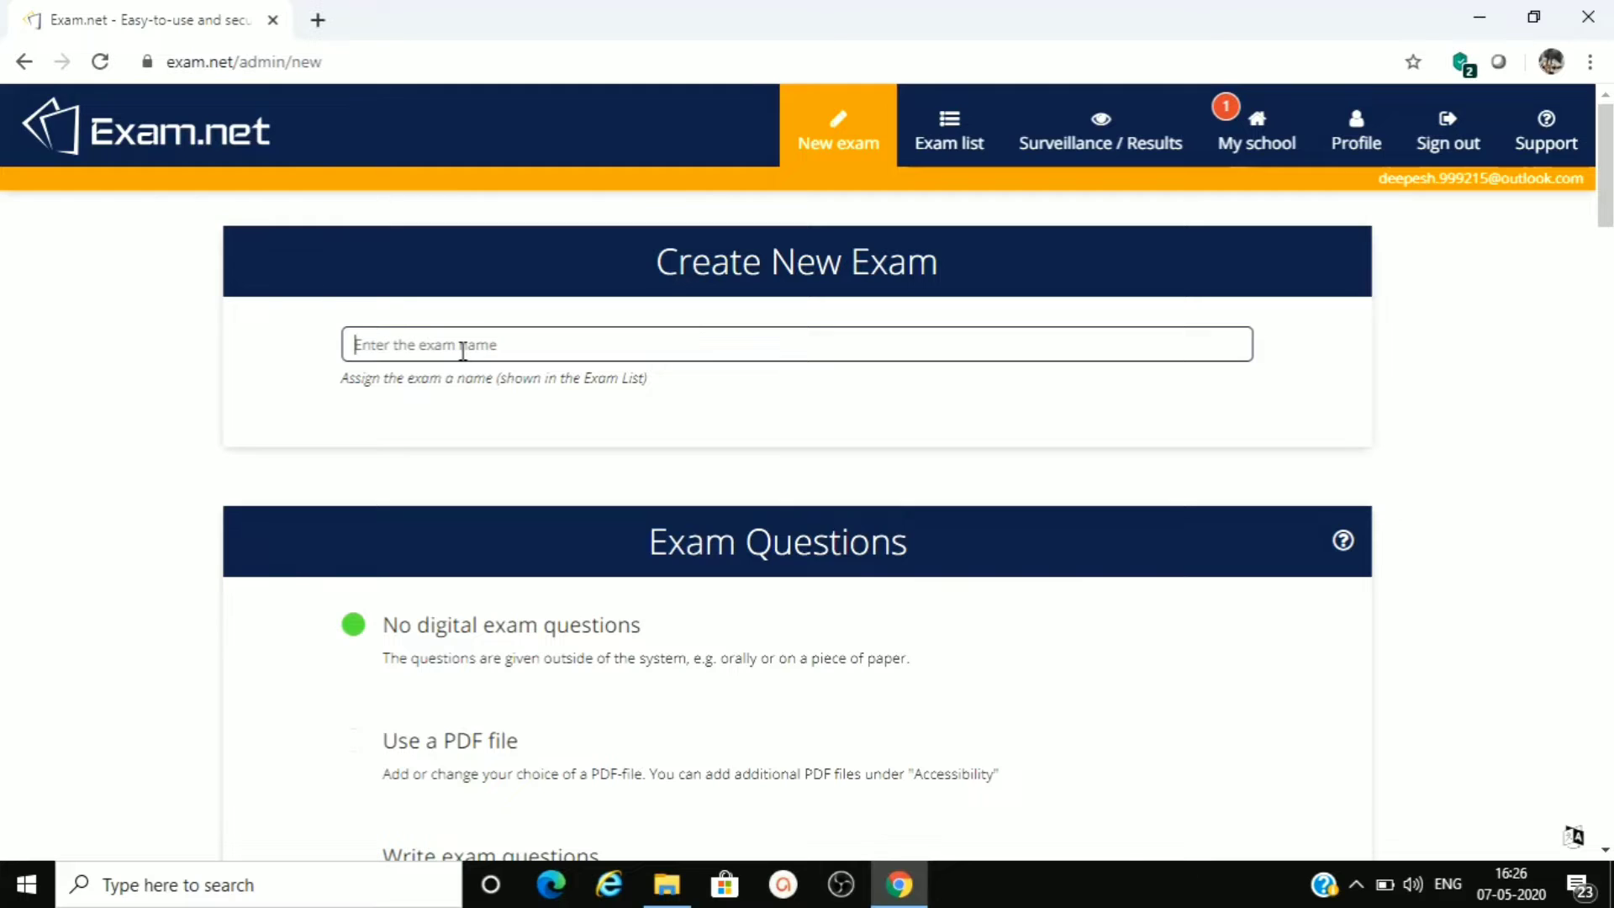
type("Sci")
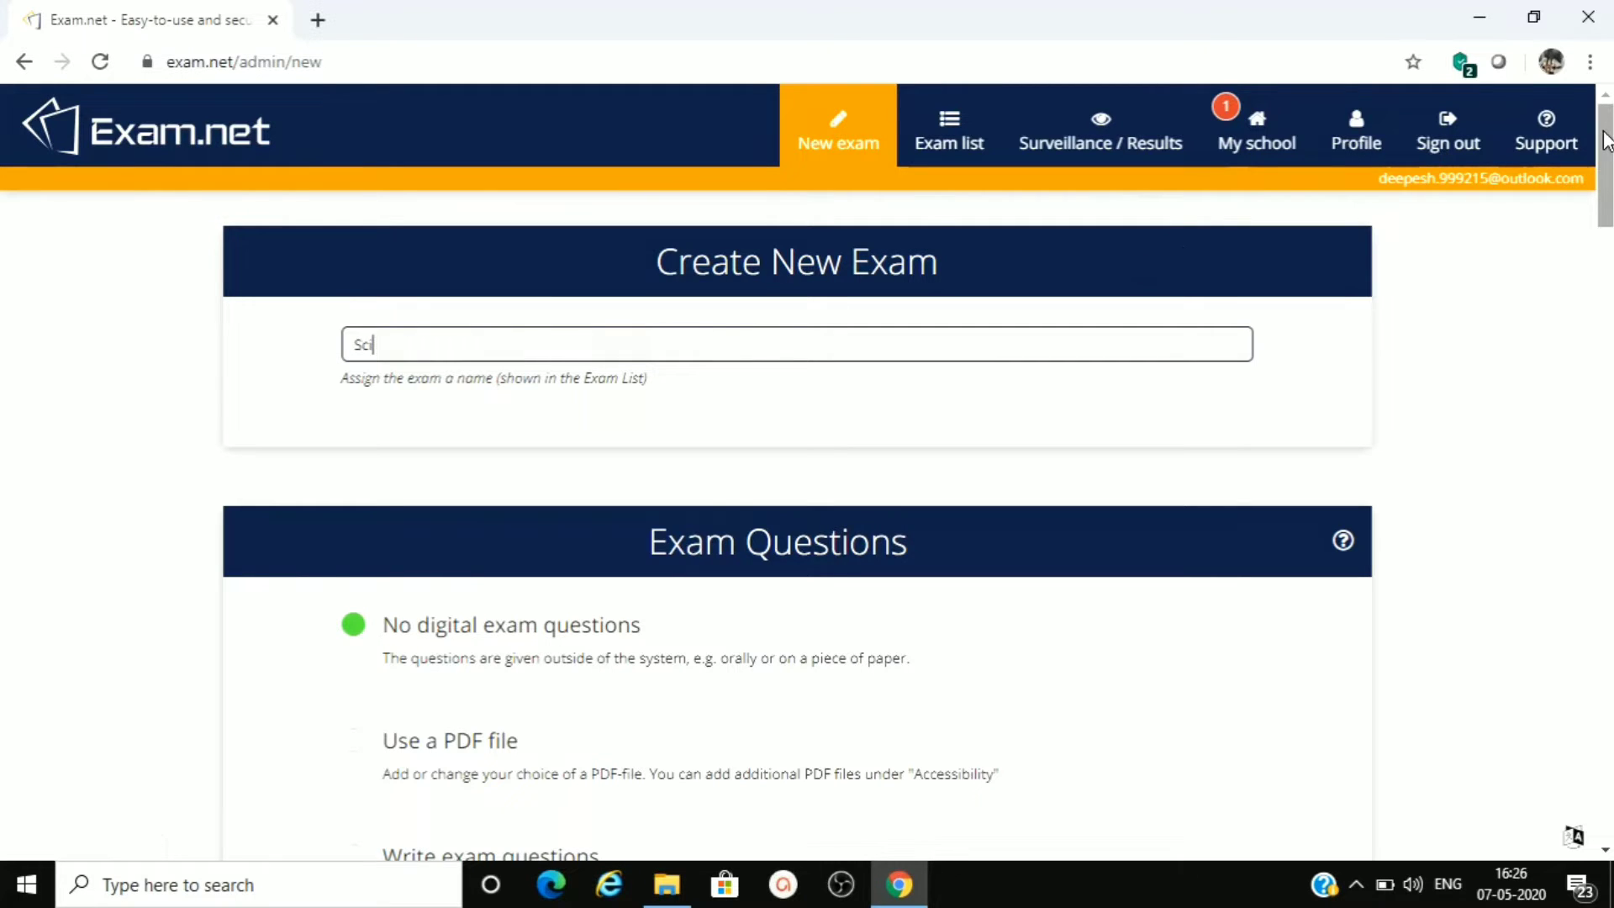
- Choose to write the exam questions, open the question editor and close it without entering any text
scroll(1607, 160, "down", 1)
left_click_drag(1607, 159, 1609, 198)
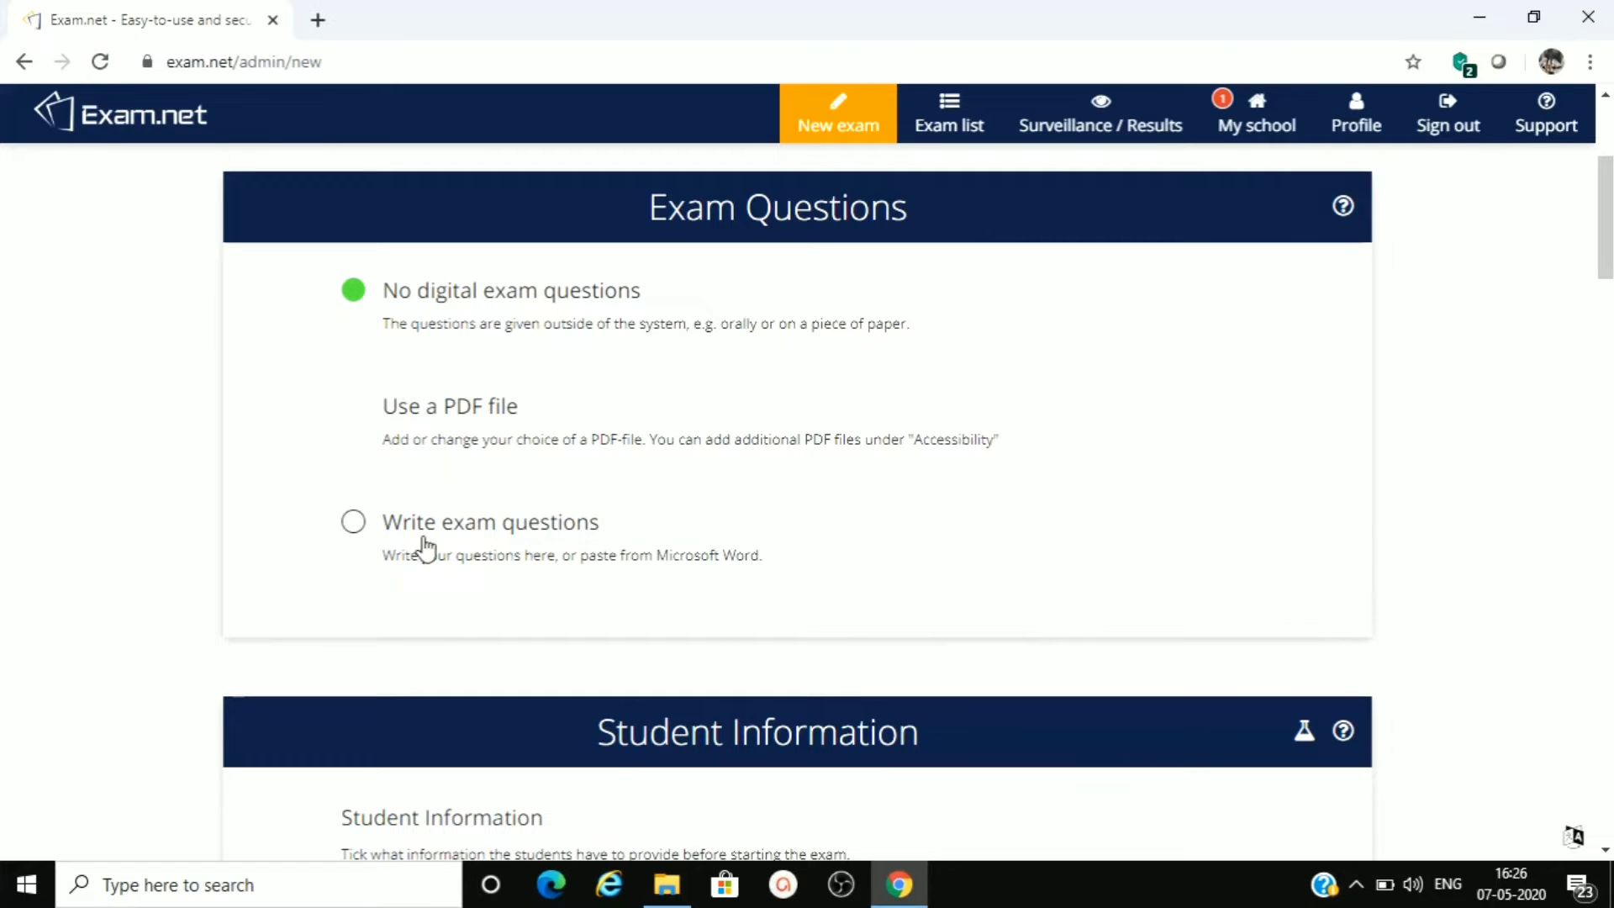
left_click(353, 523)
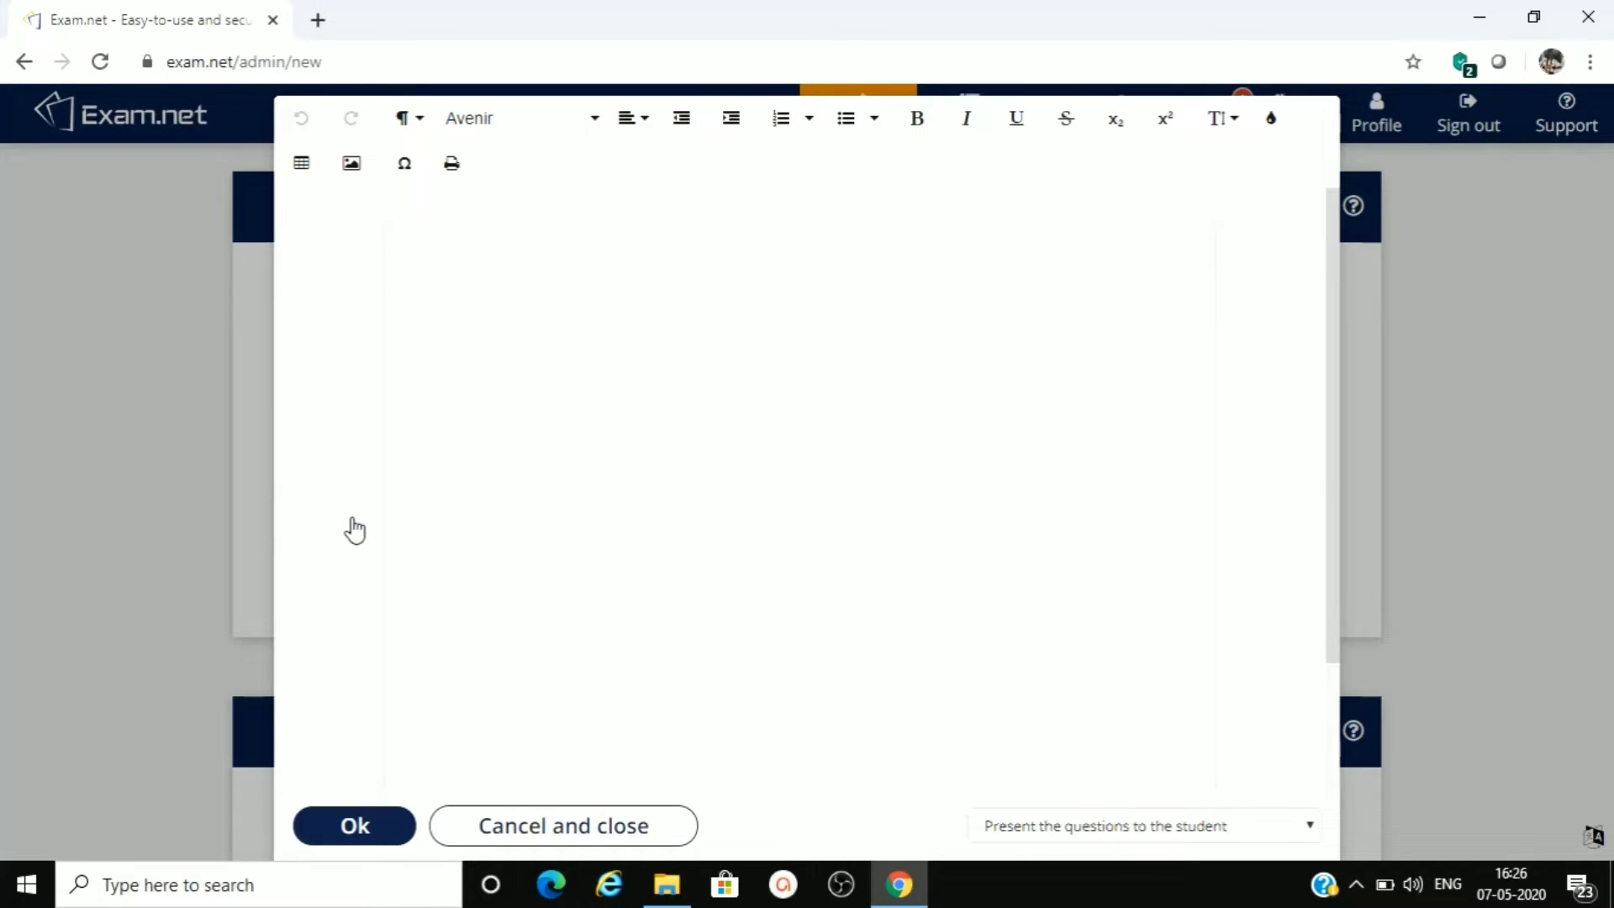
left_click(508, 329)
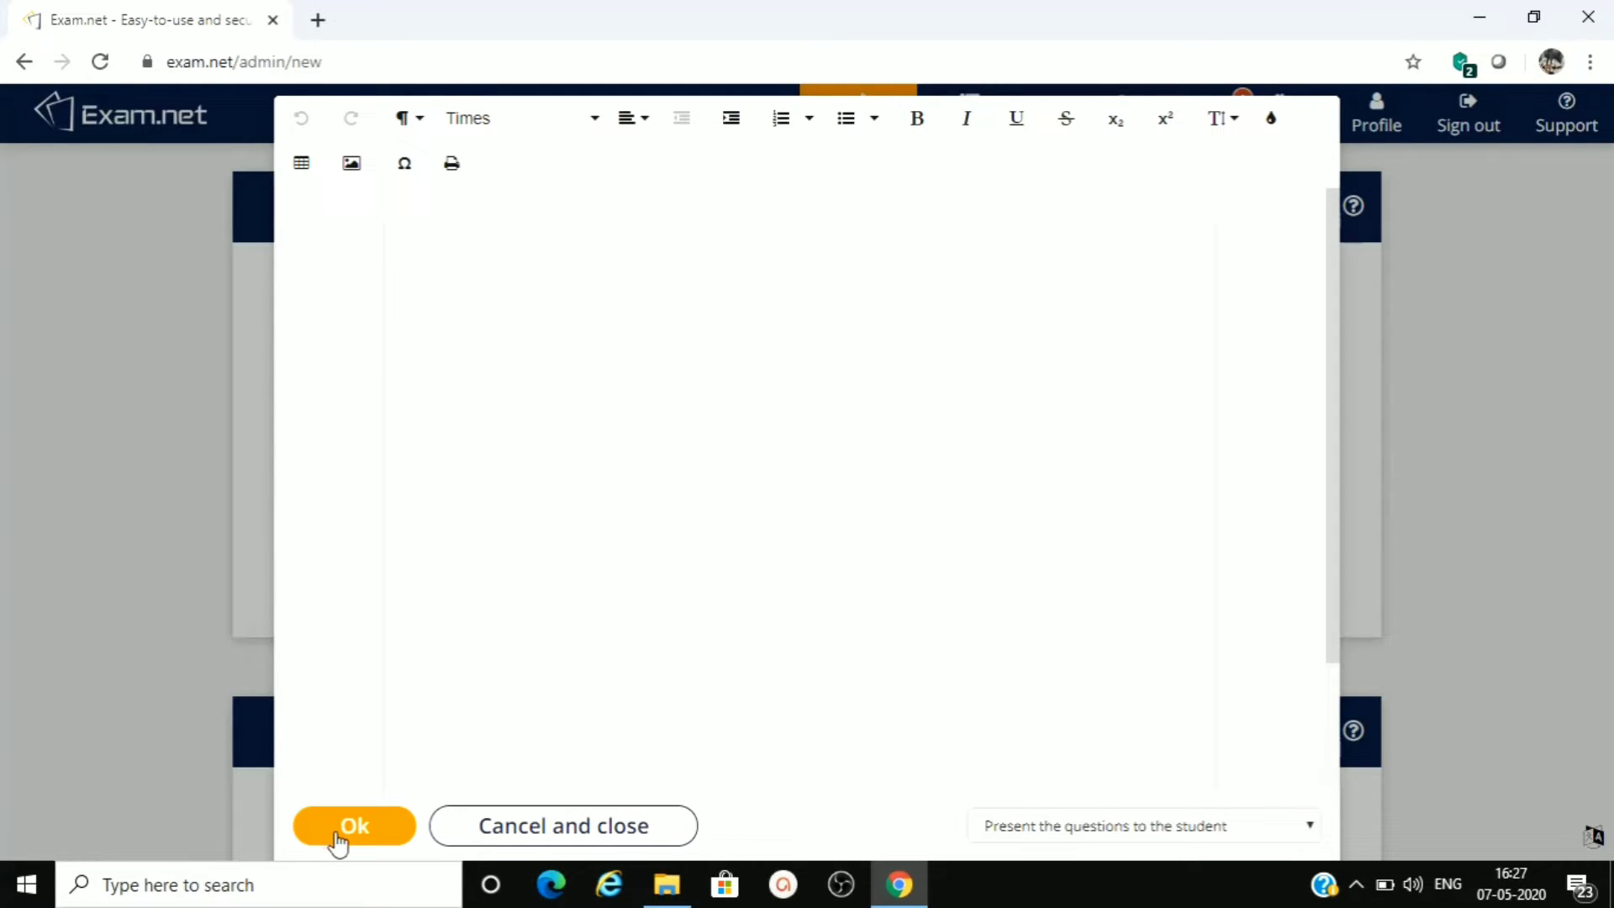
left_click(532, 832)
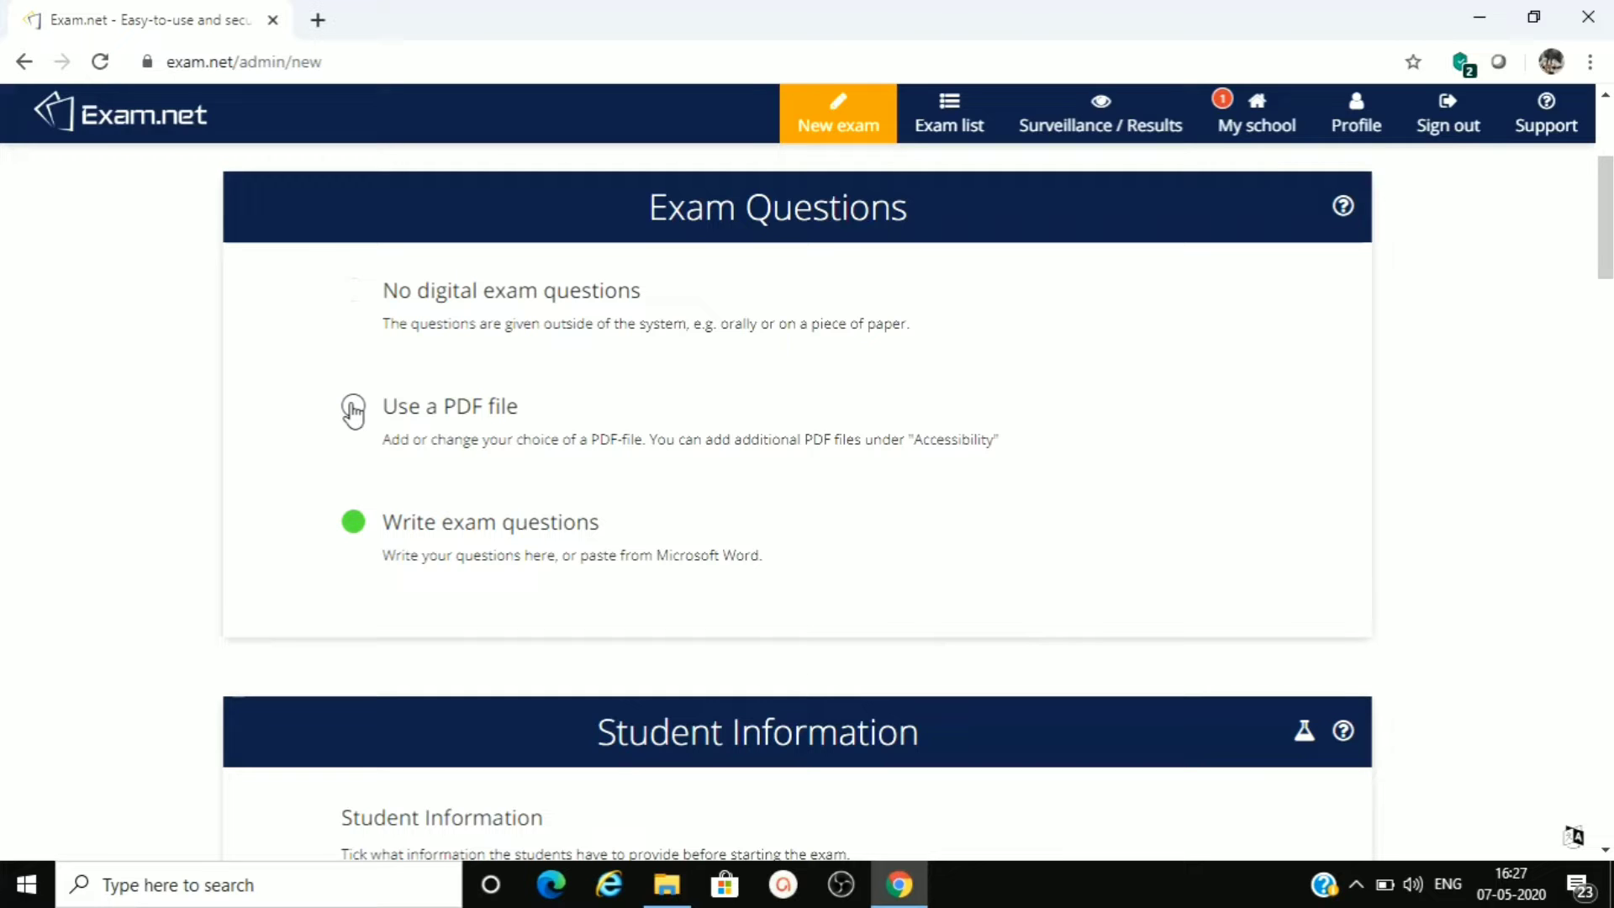
- Use 10 Science.pdf from the Downloads folder as the exam questions, look through its pages and close the preview
left_click(353, 409)
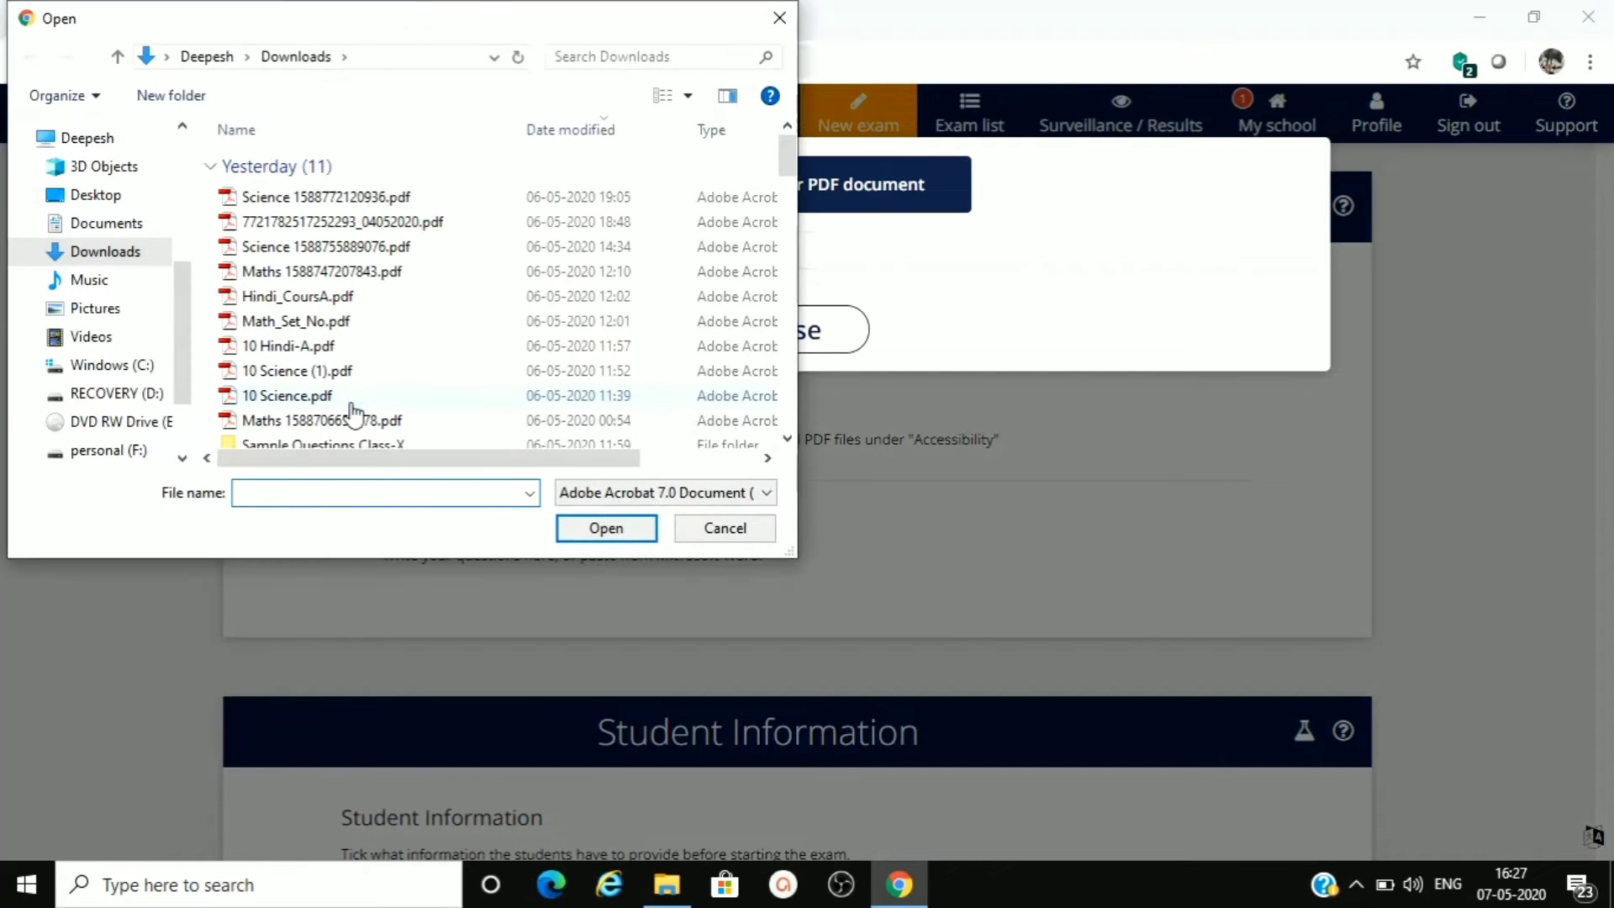
left_click(280, 397)
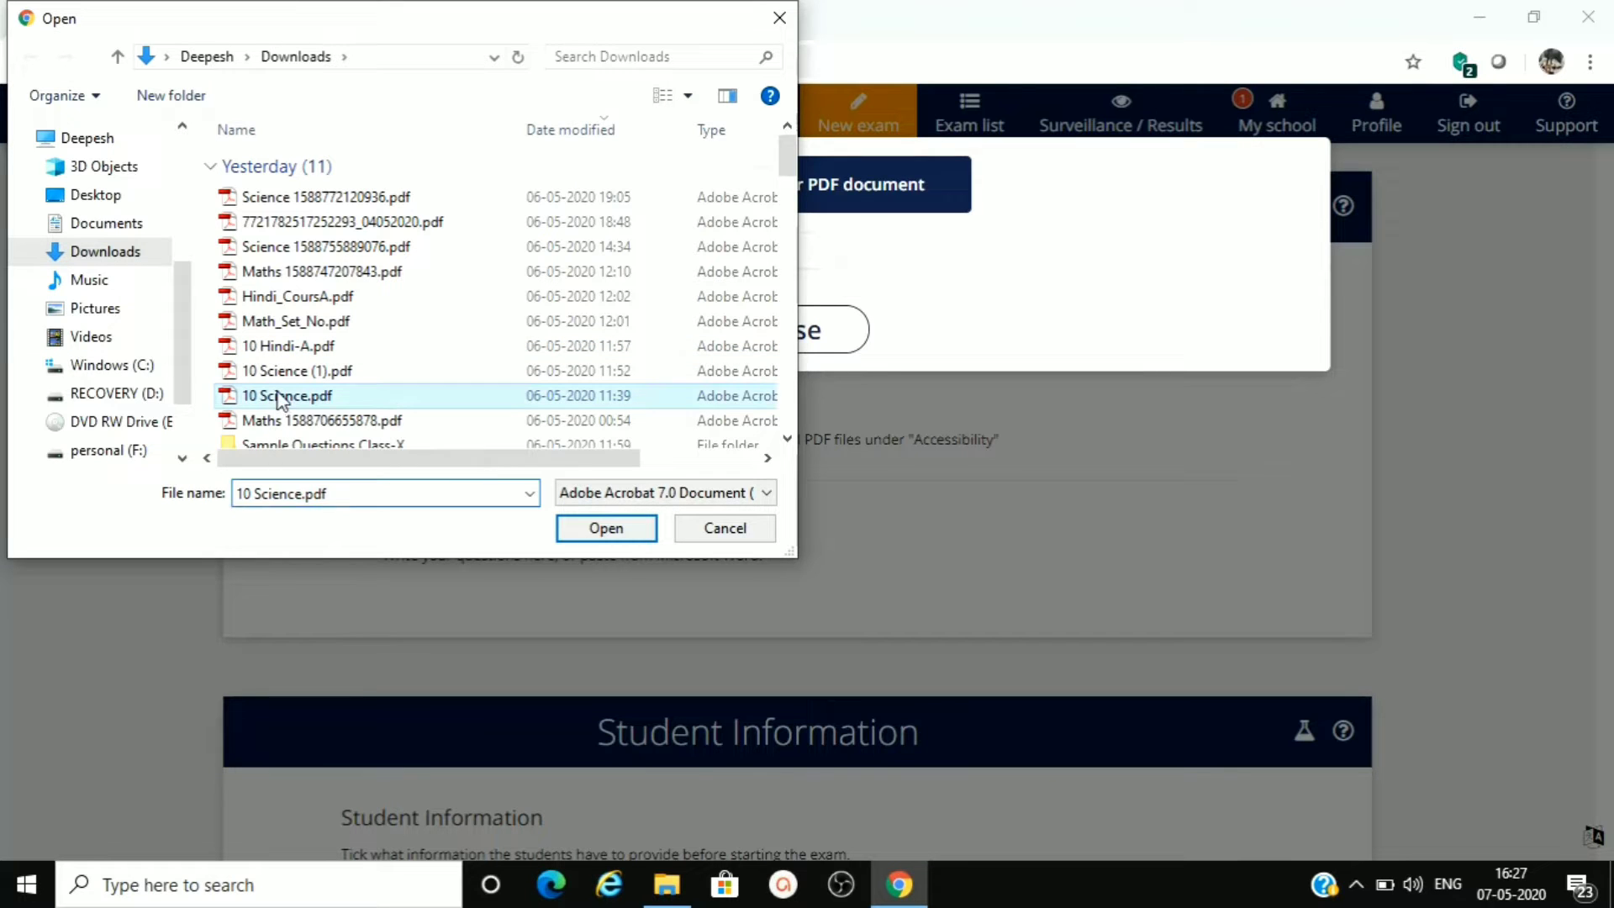
left_click(572, 528)
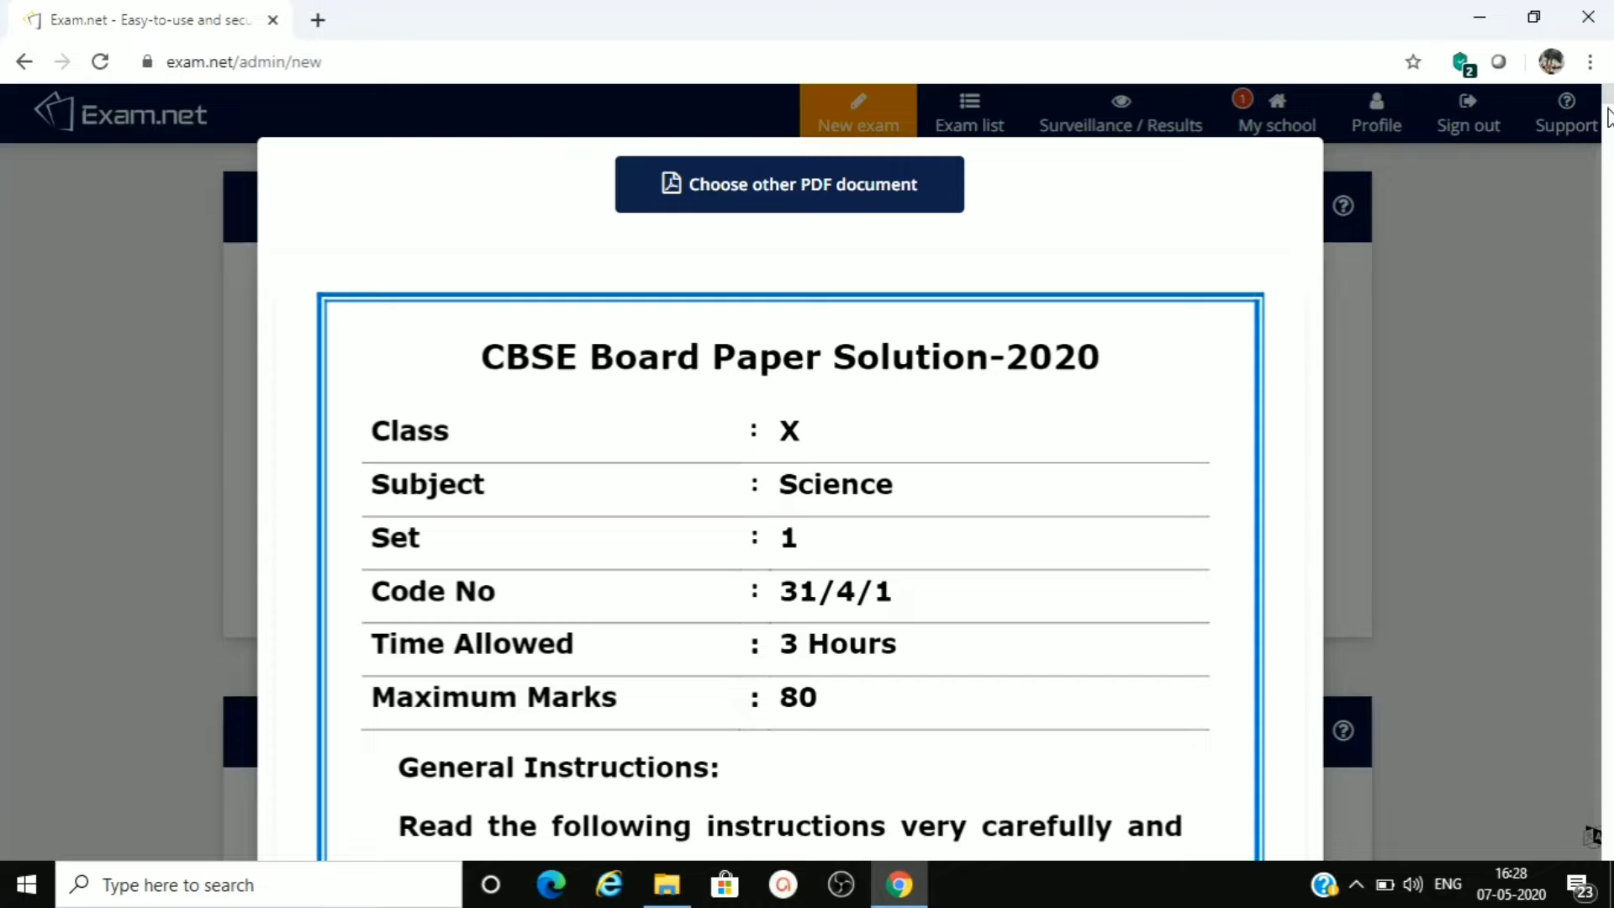
left_click_drag(1608, 100, 1610, 167)
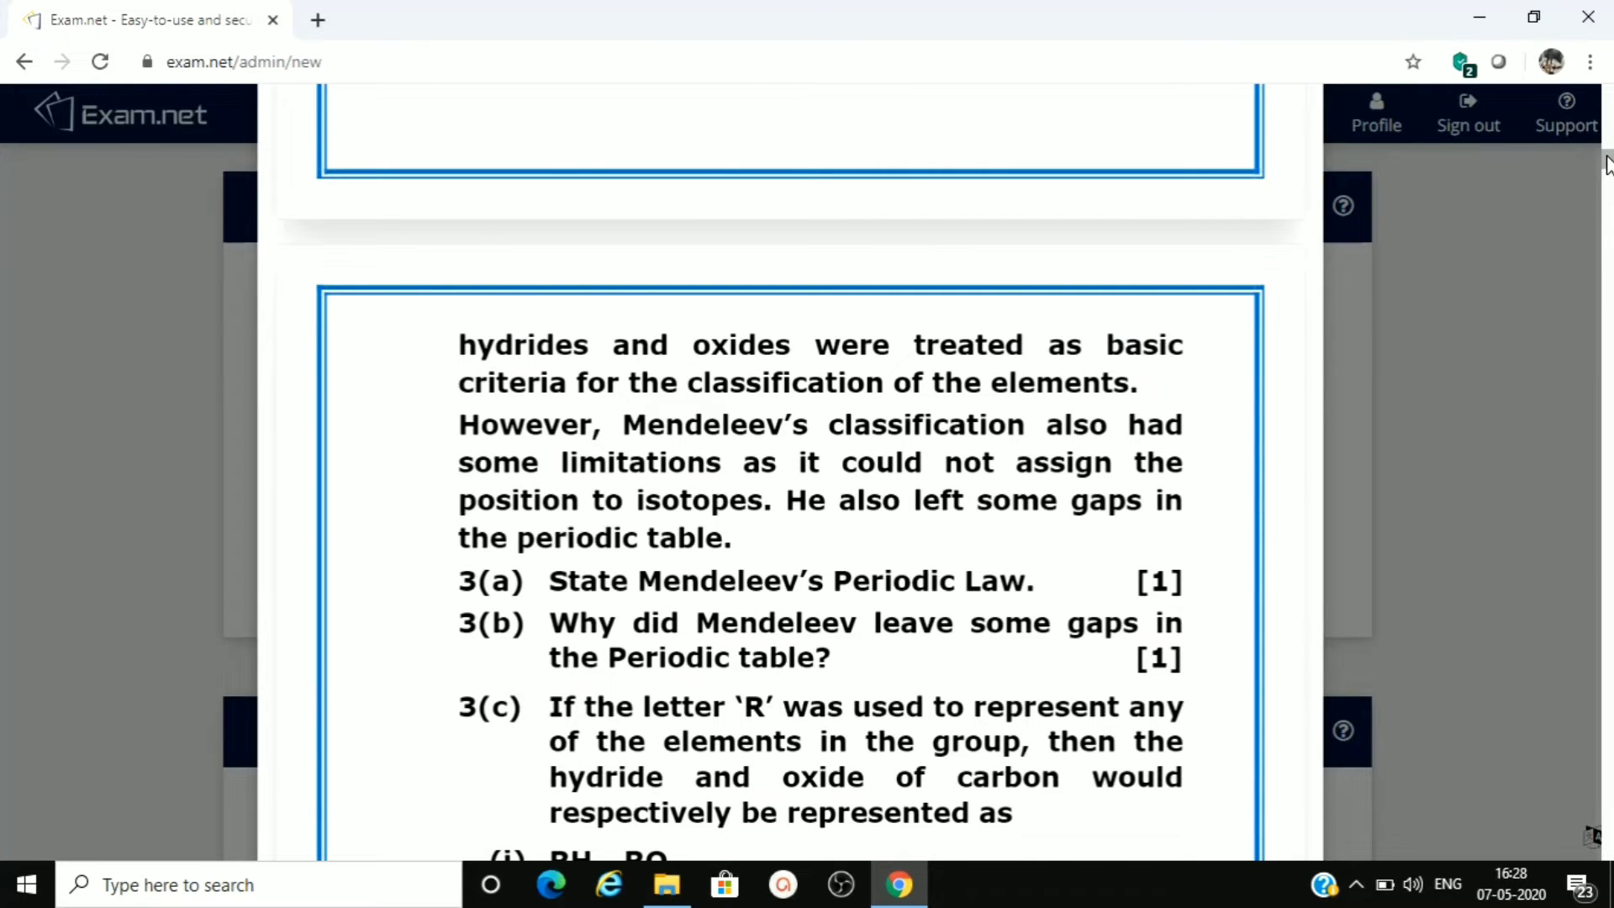
left_click_drag(1609, 163, 1610, 849)
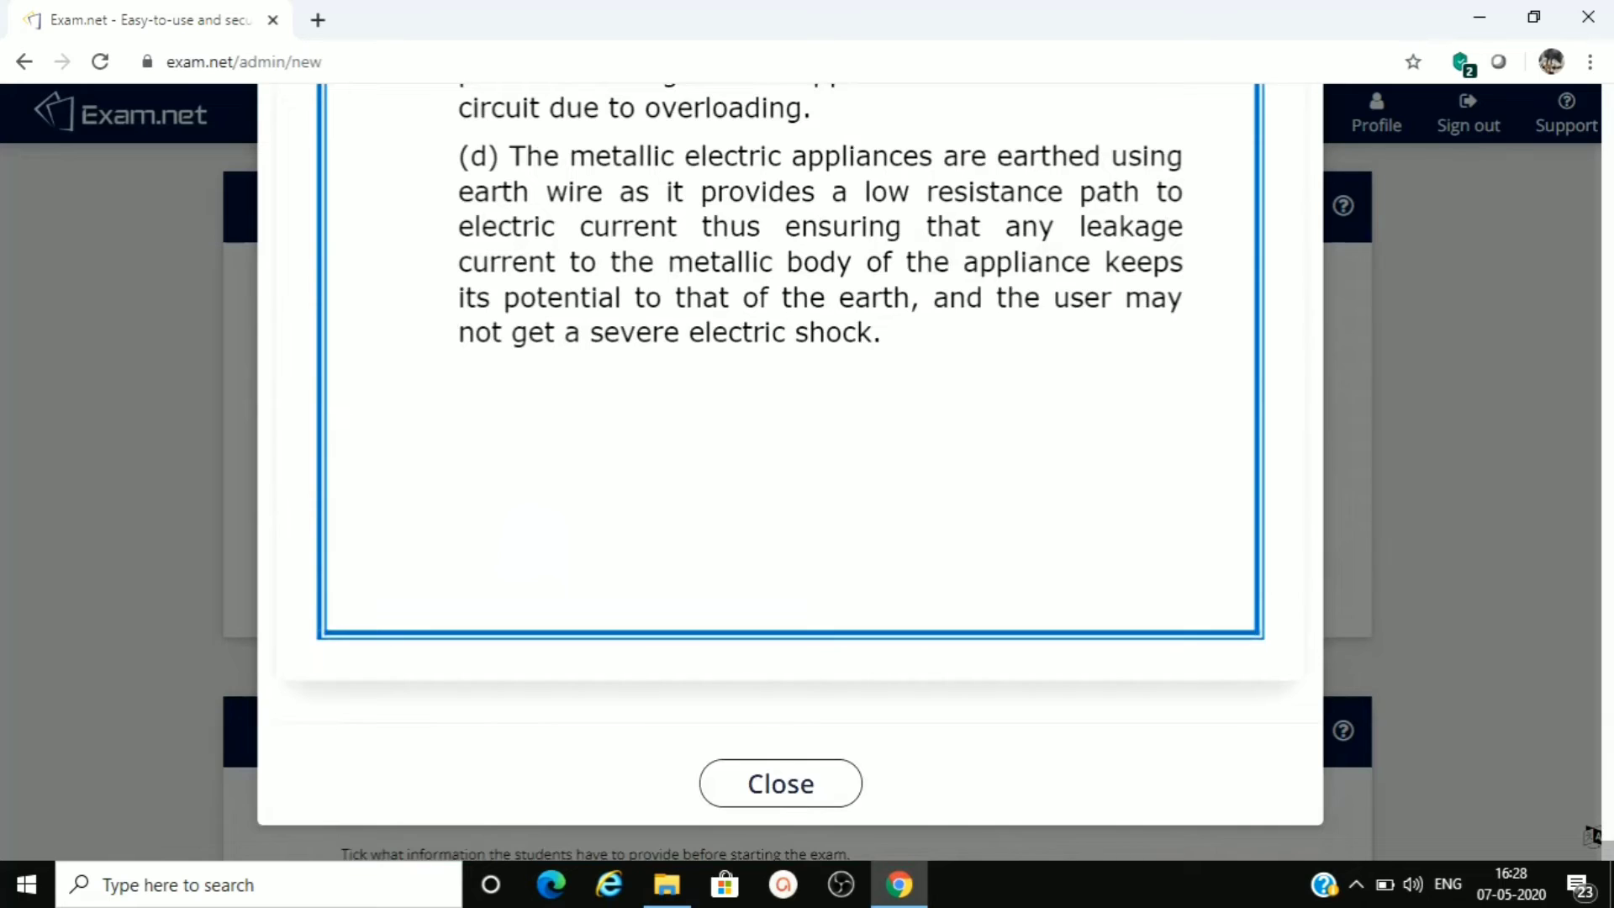
left_click(775, 796)
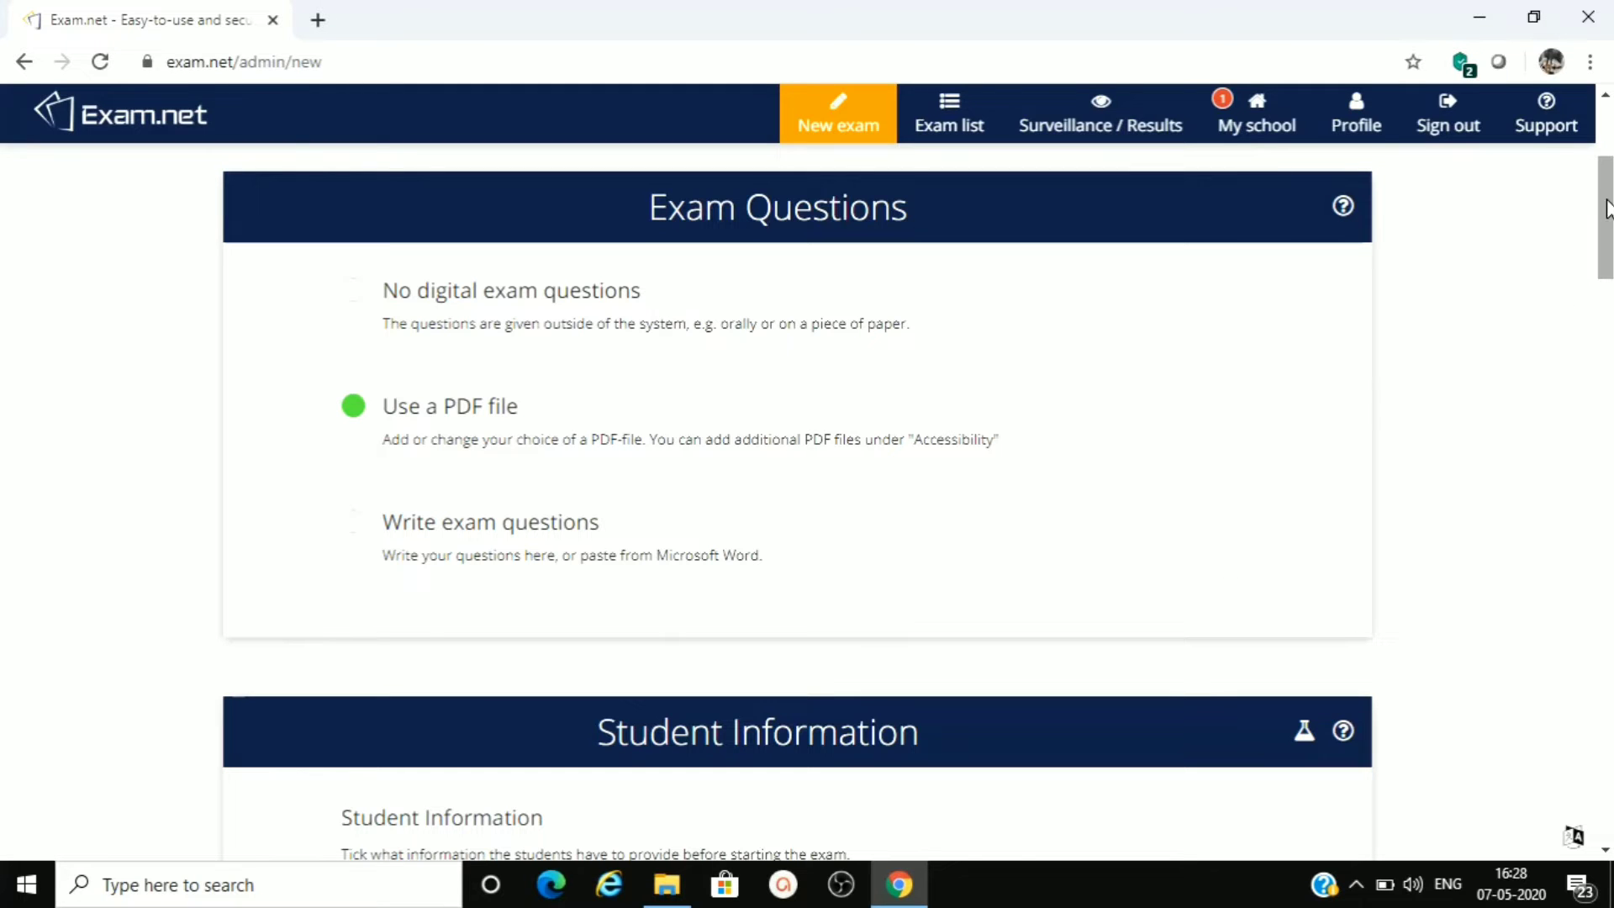
- Toggle the Email and First name fields of the required student information and restore both to their original state
left_click_drag(1607, 208, 1607, 290)
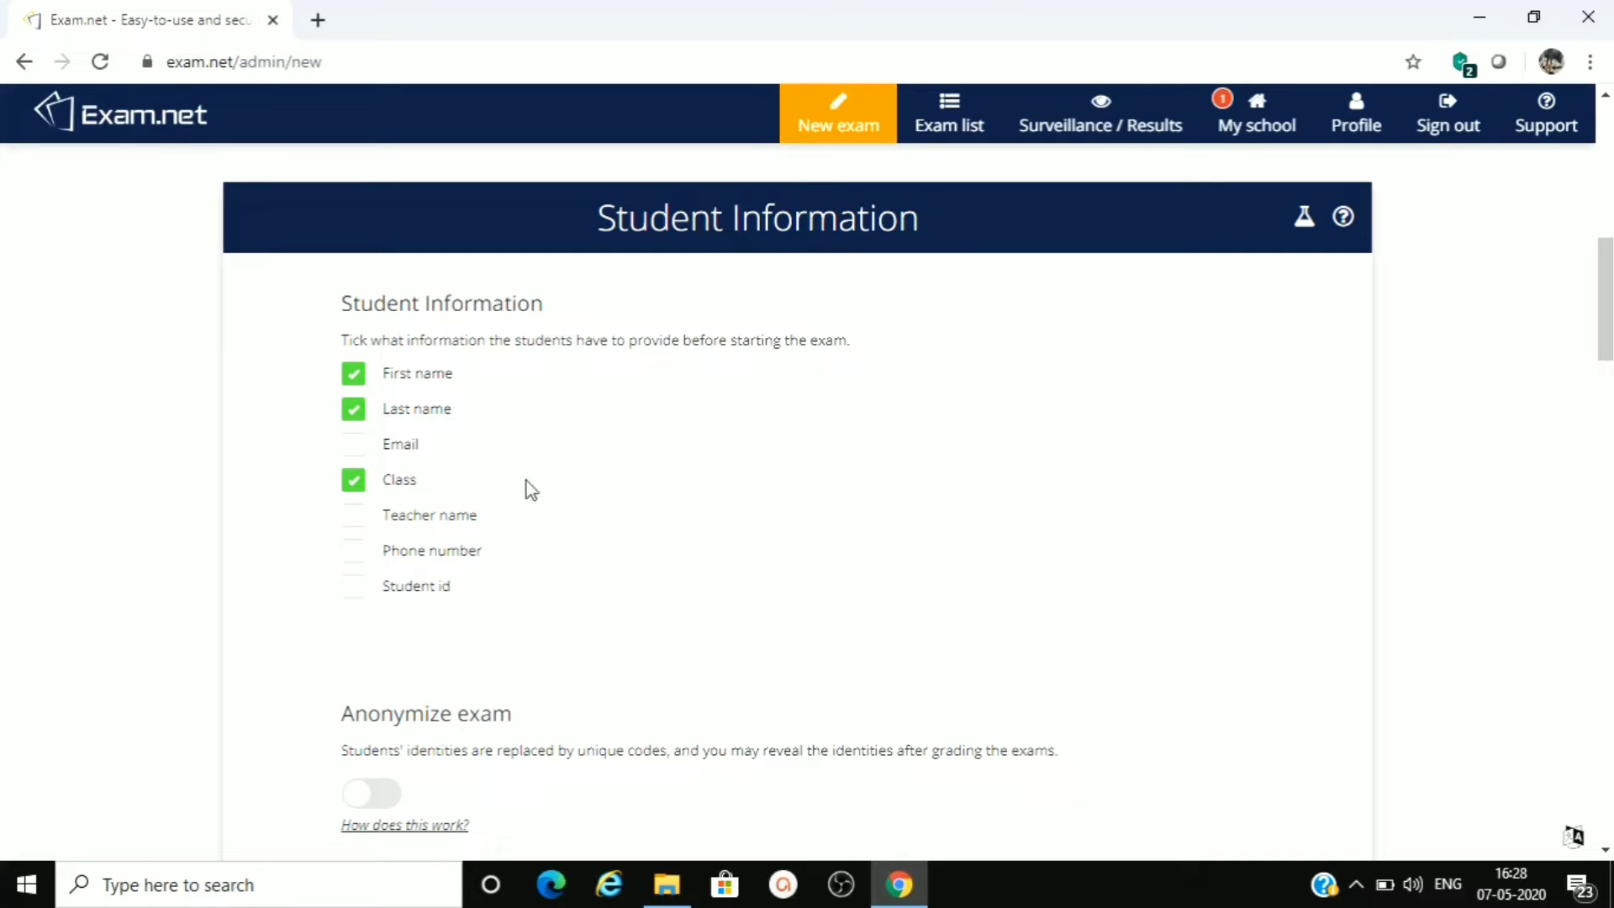
left_click(354, 448)
left_click(354, 447)
left_click(358, 381)
left_click(358, 382)
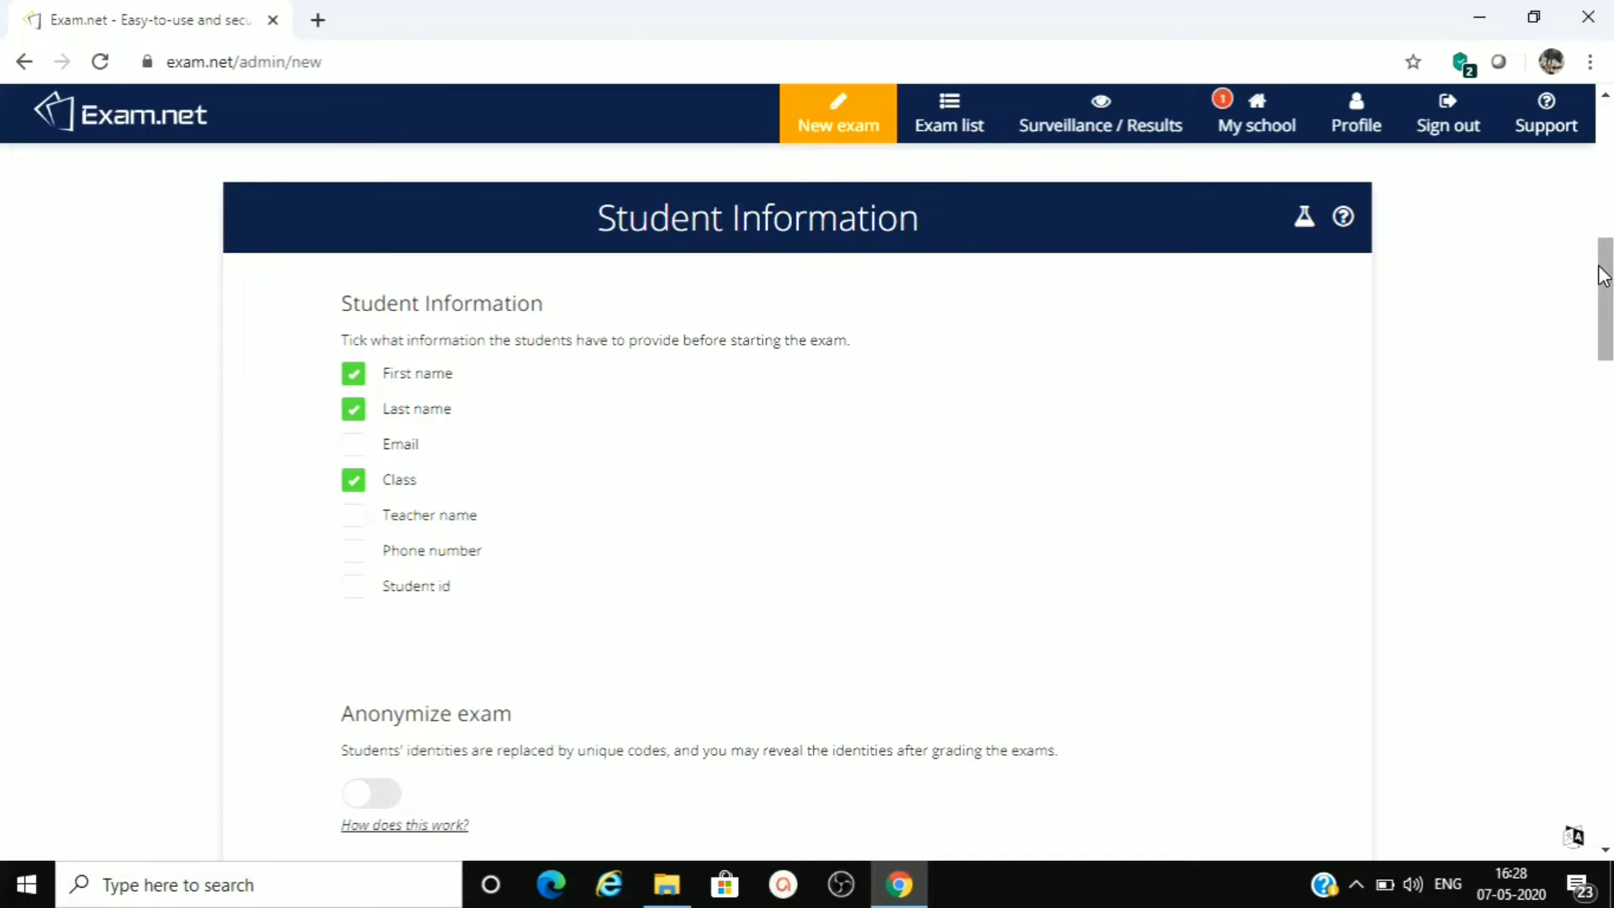
- Keep the workspace spell check at "Yes, for English" and enable scanning of hand written solutions with a mobile phone
left_click_drag(1606, 274, 1606, 352)
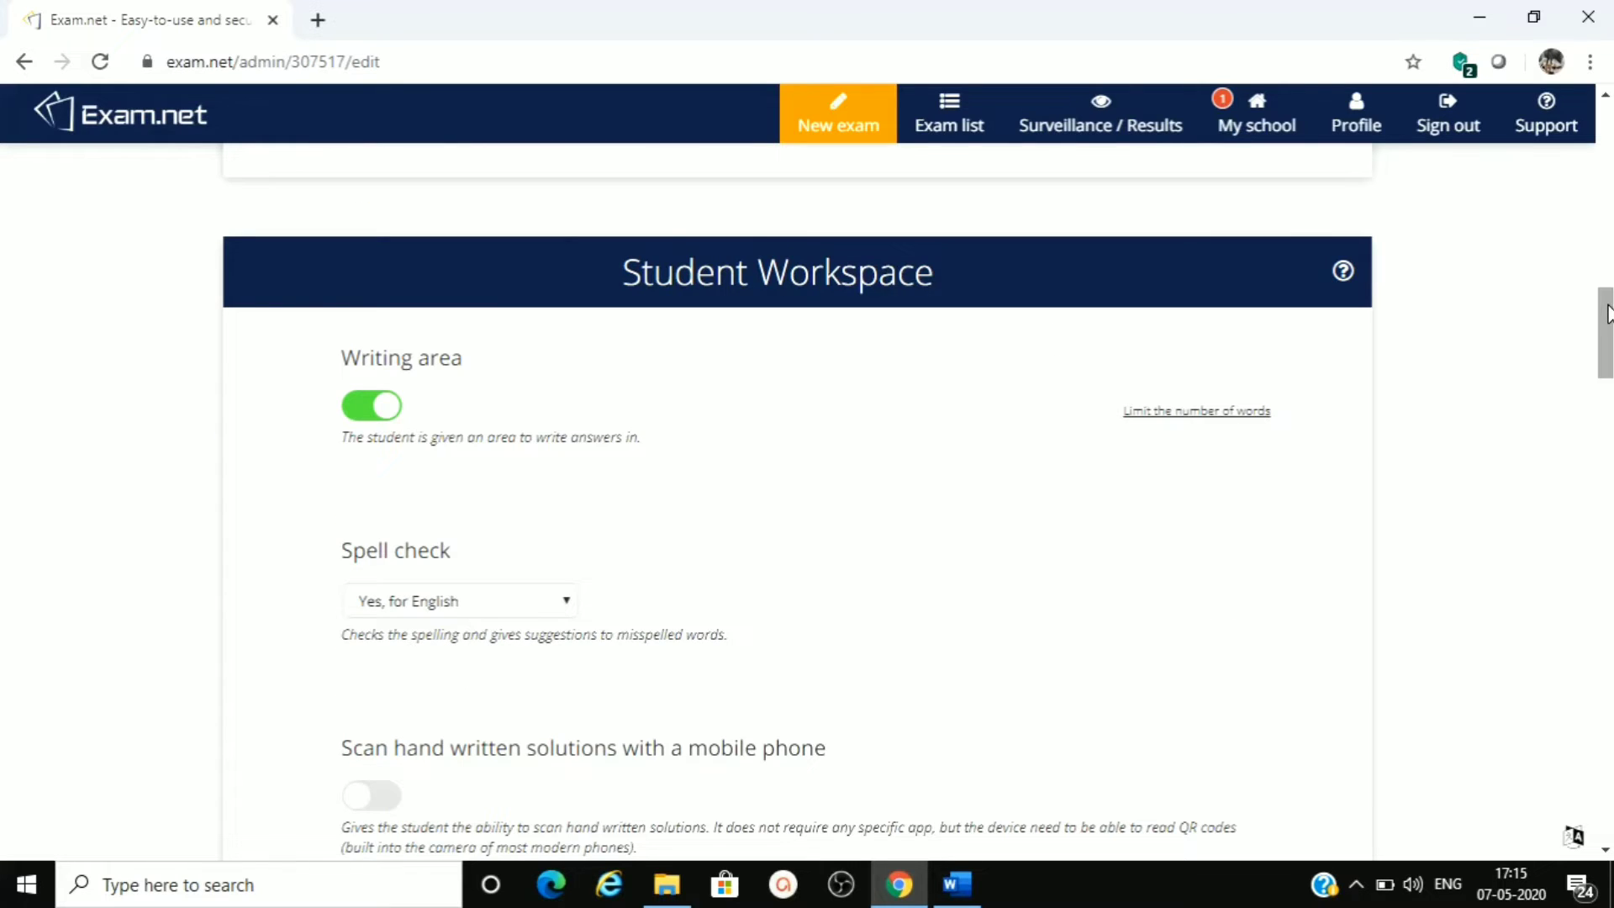
left_click_drag(1607, 313, 1606, 323)
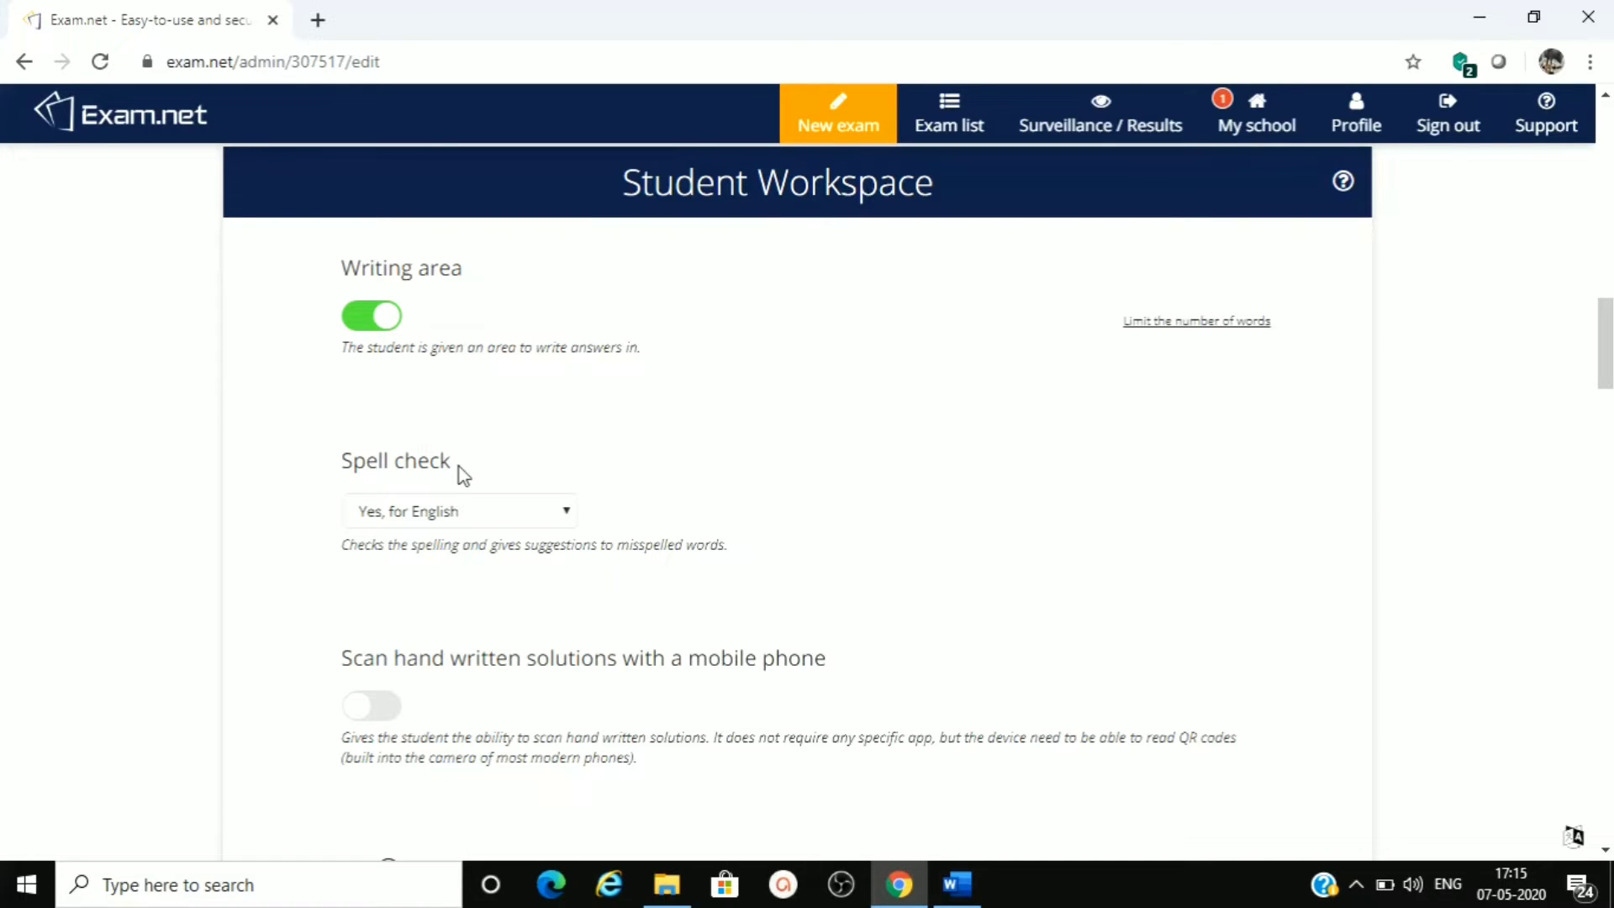
left_click(559, 511)
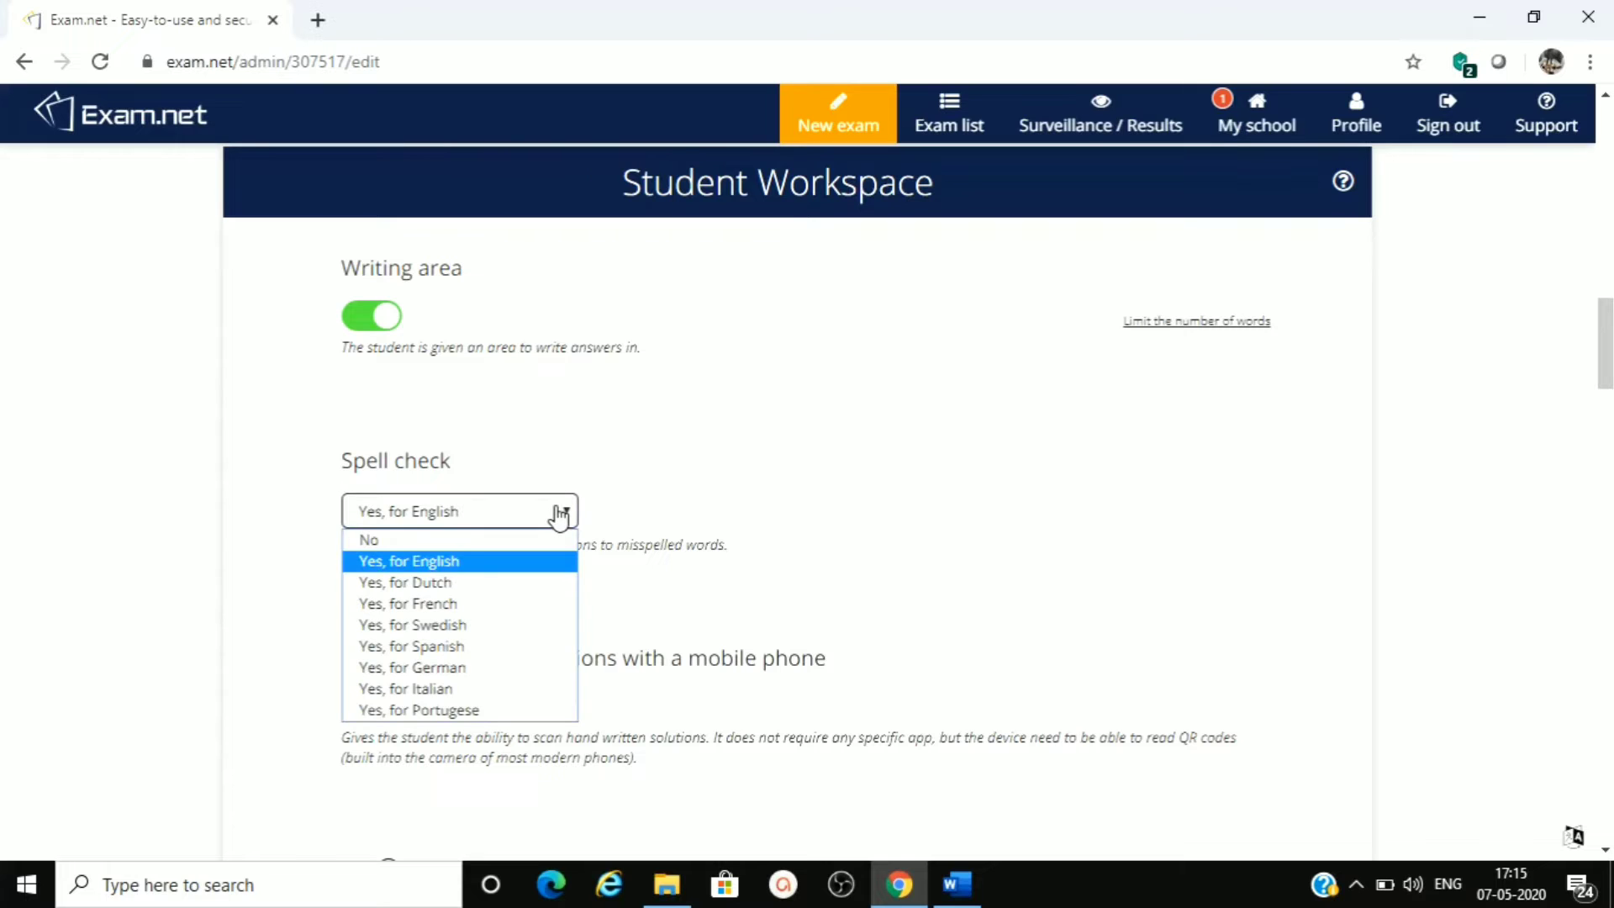
left_click(450, 563)
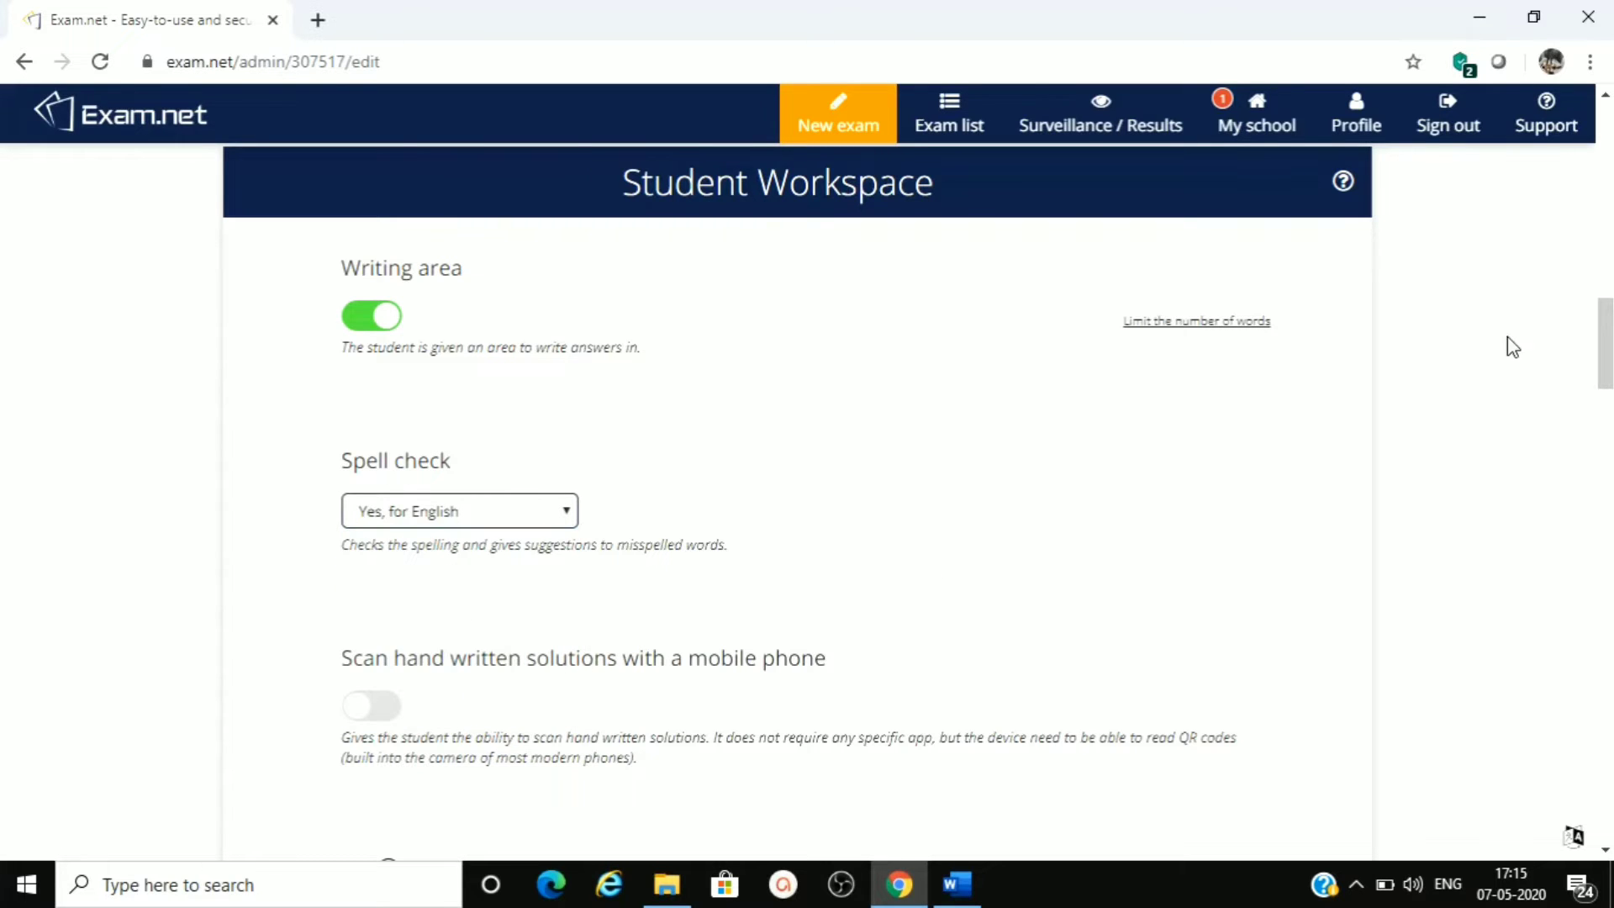
scroll(1605, 331, "down", 3)
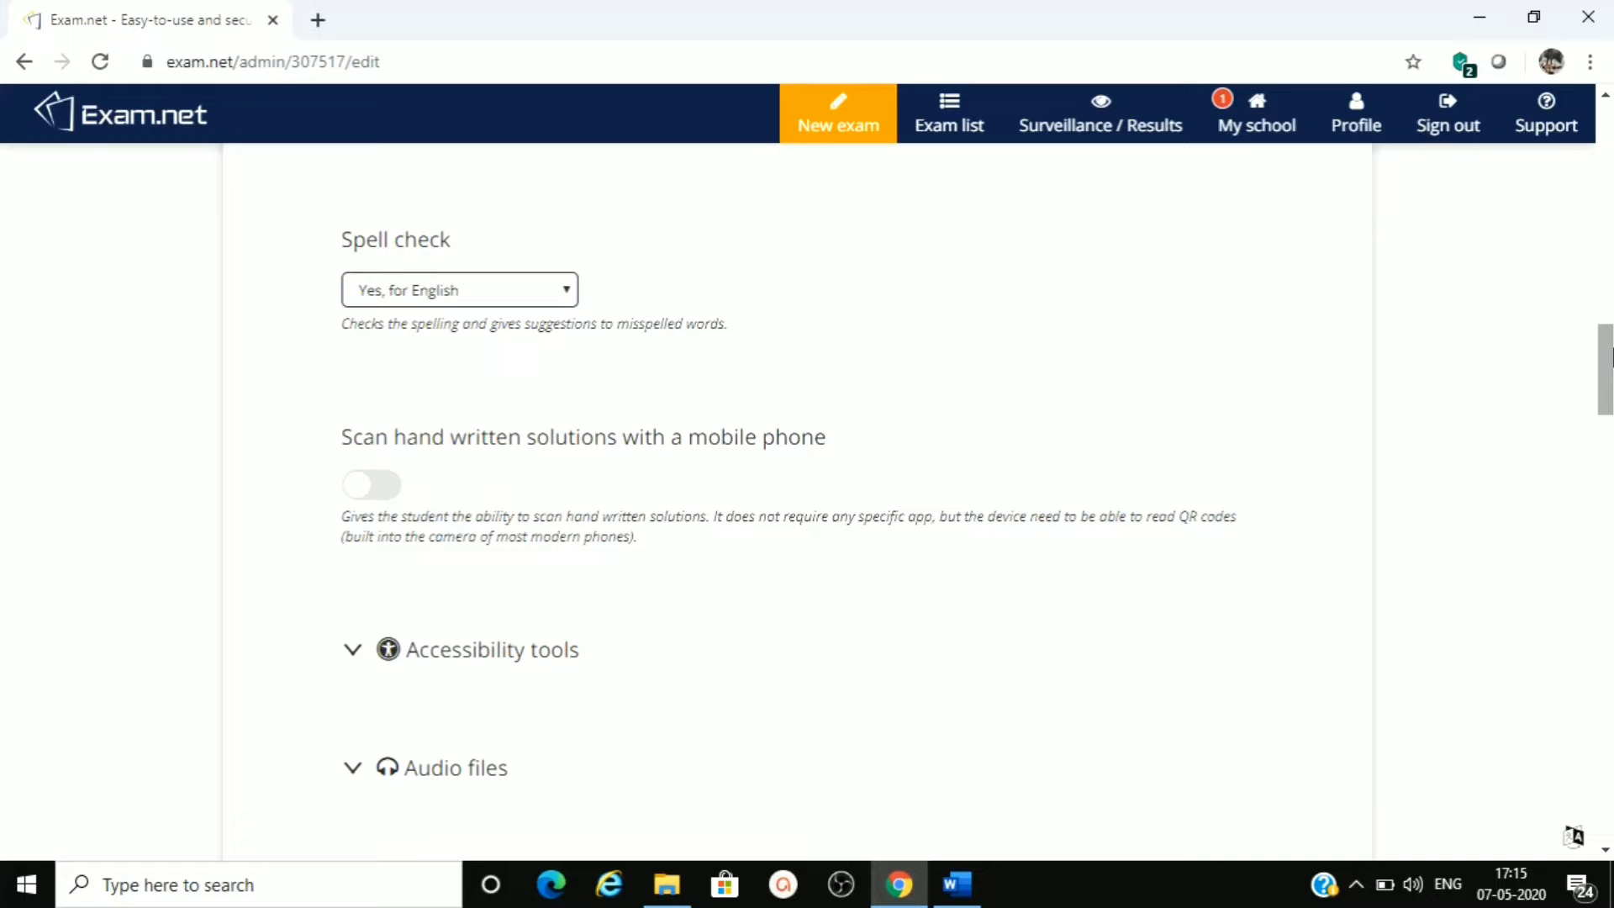
left_click(385, 494)
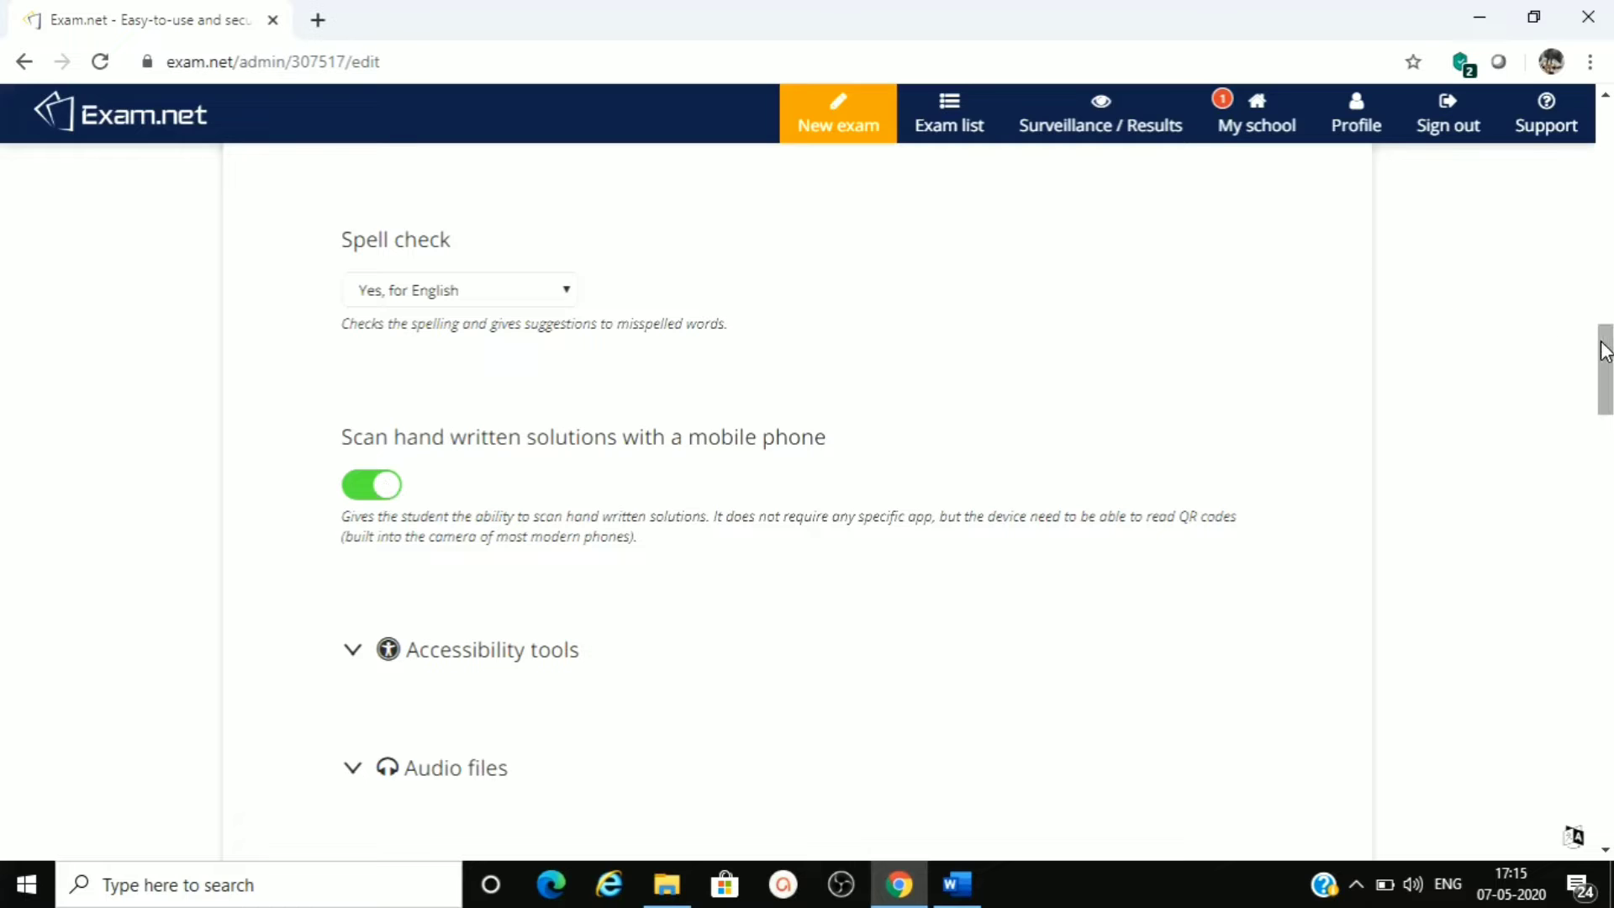
- Expand the Accessibility tools and Audio files sections to view their options, collapsing each one again
left_click_drag(1605, 352, 1609, 384)
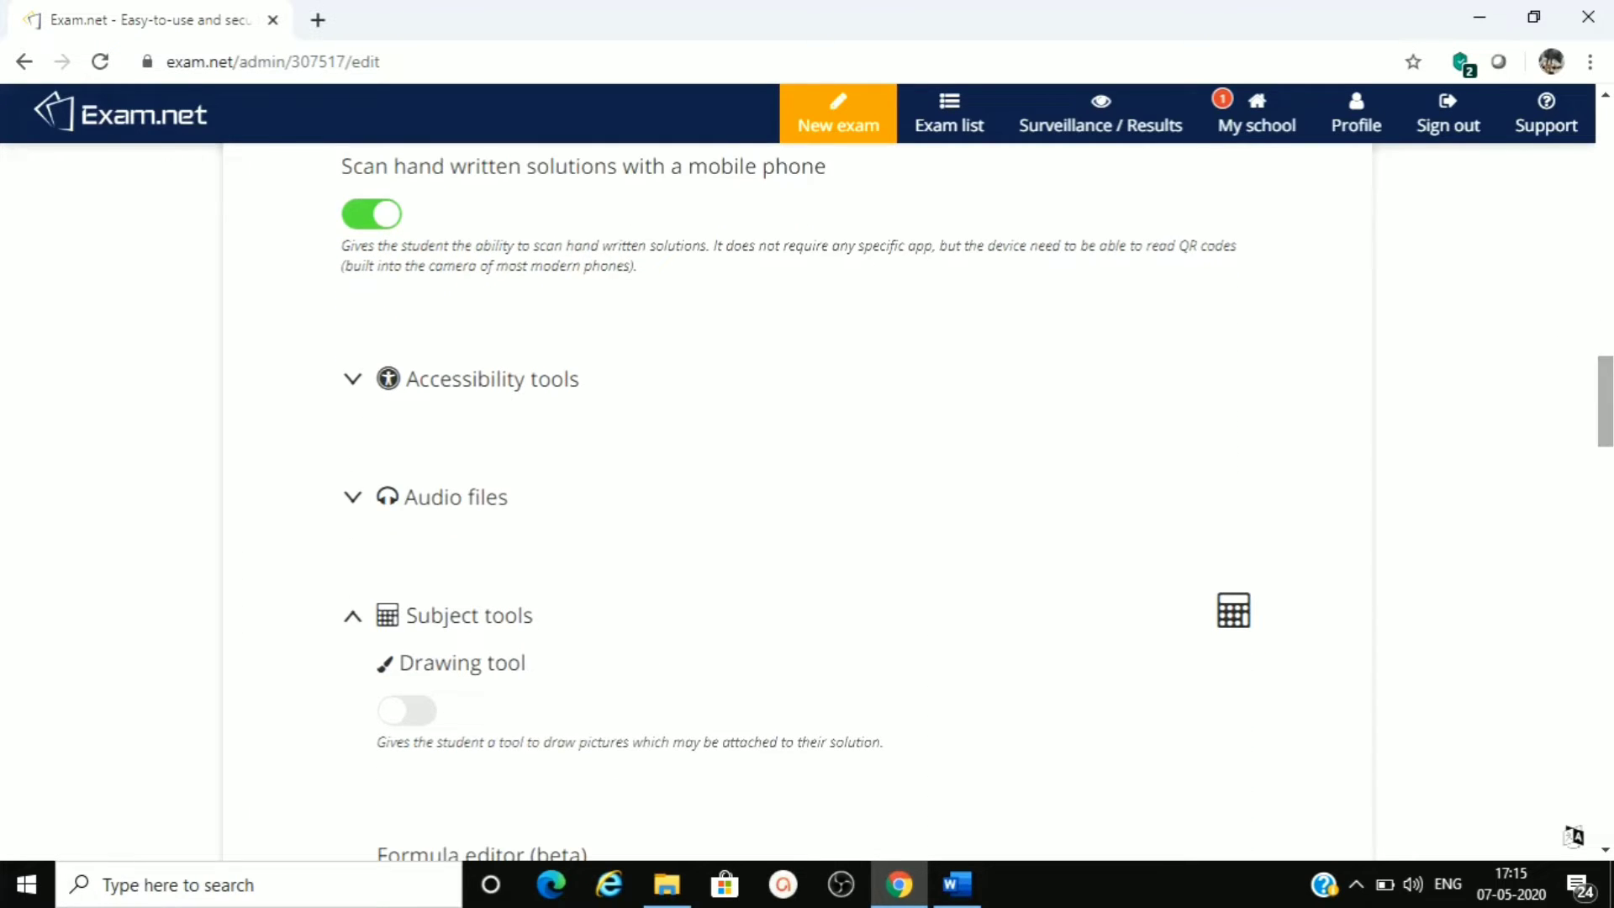
left_click(353, 386)
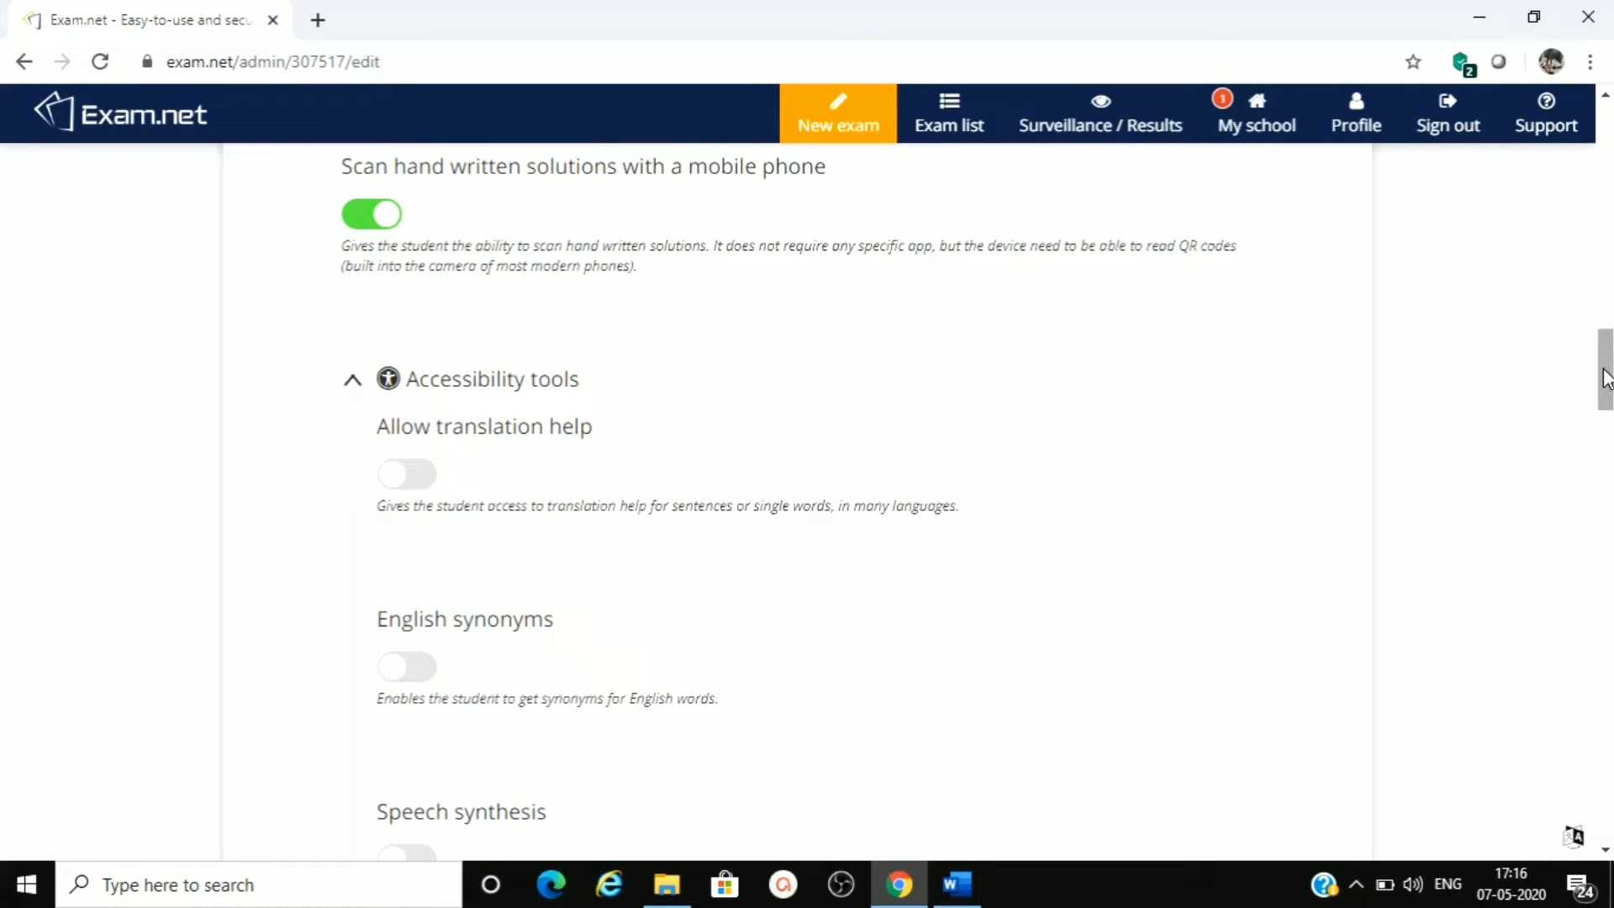
mouse_move(1606, 383)
left_mouse_down()
mouse_move(1606, 433)
mouse_move(1599, 383)
left_mouse_up()
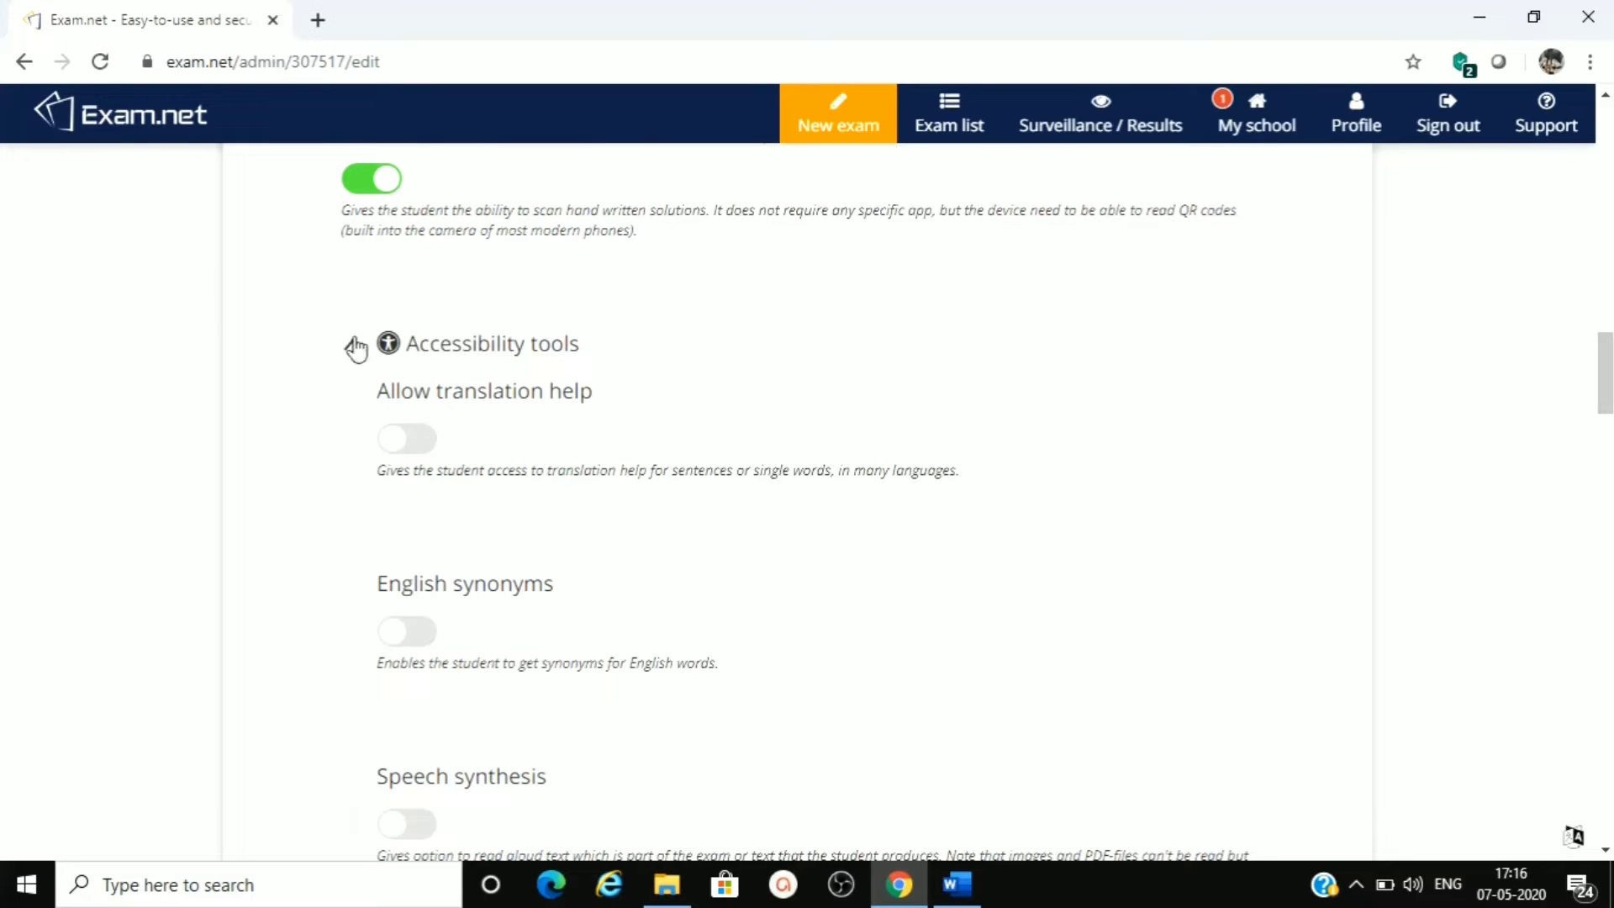
left_click(353, 347)
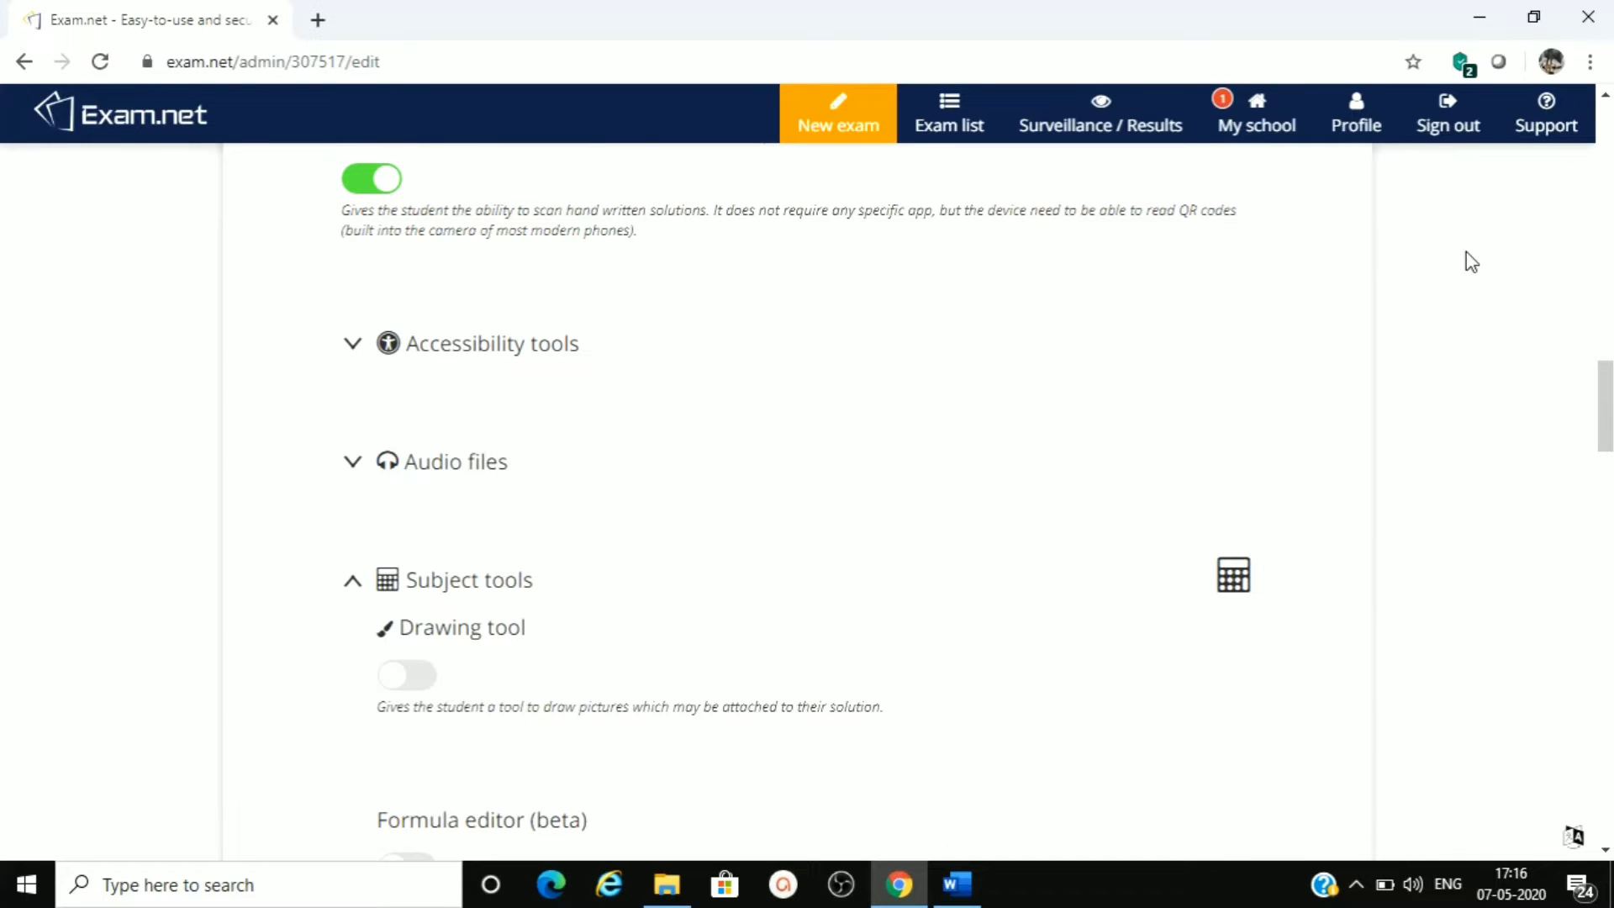
left_click_drag(1606, 379, 1606, 411)
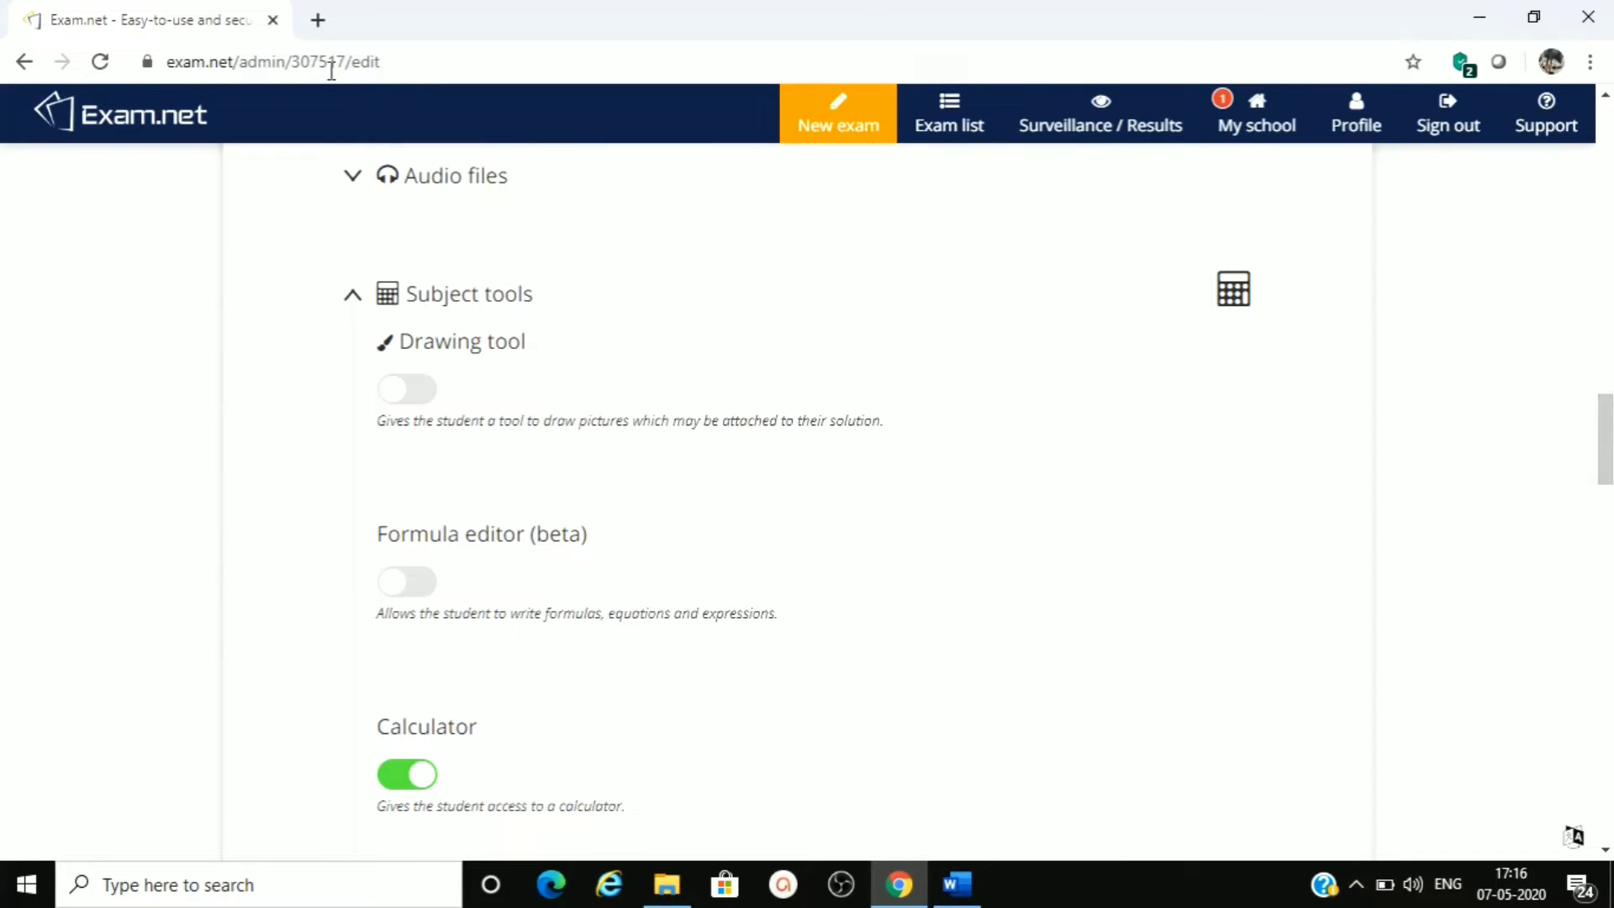
left_click(350, 178)
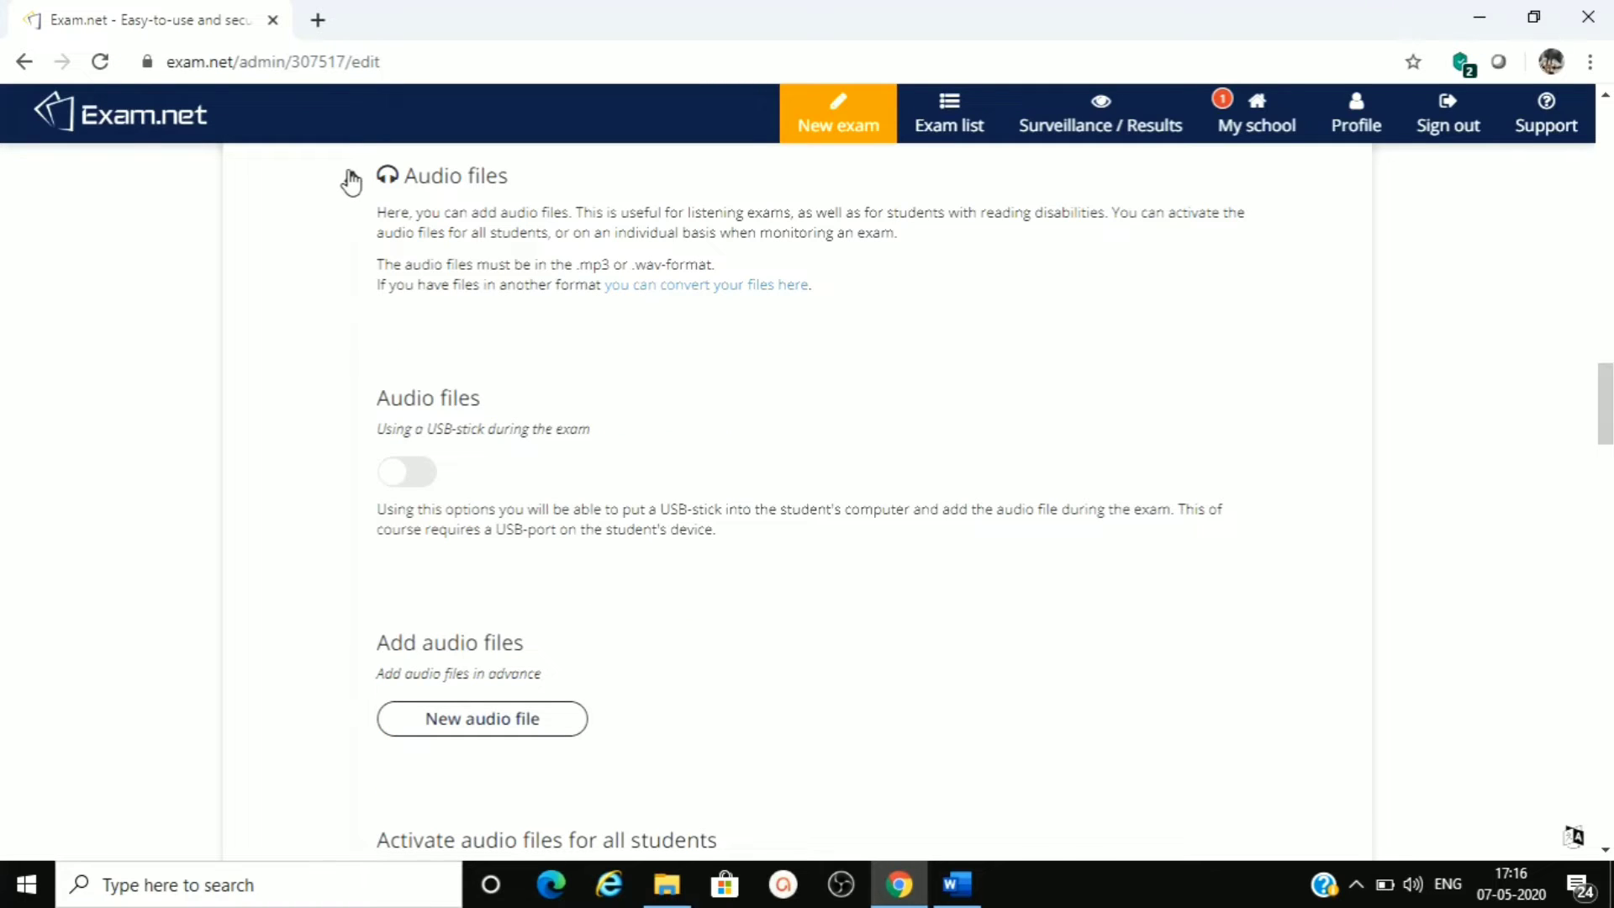
left_click(353, 179)
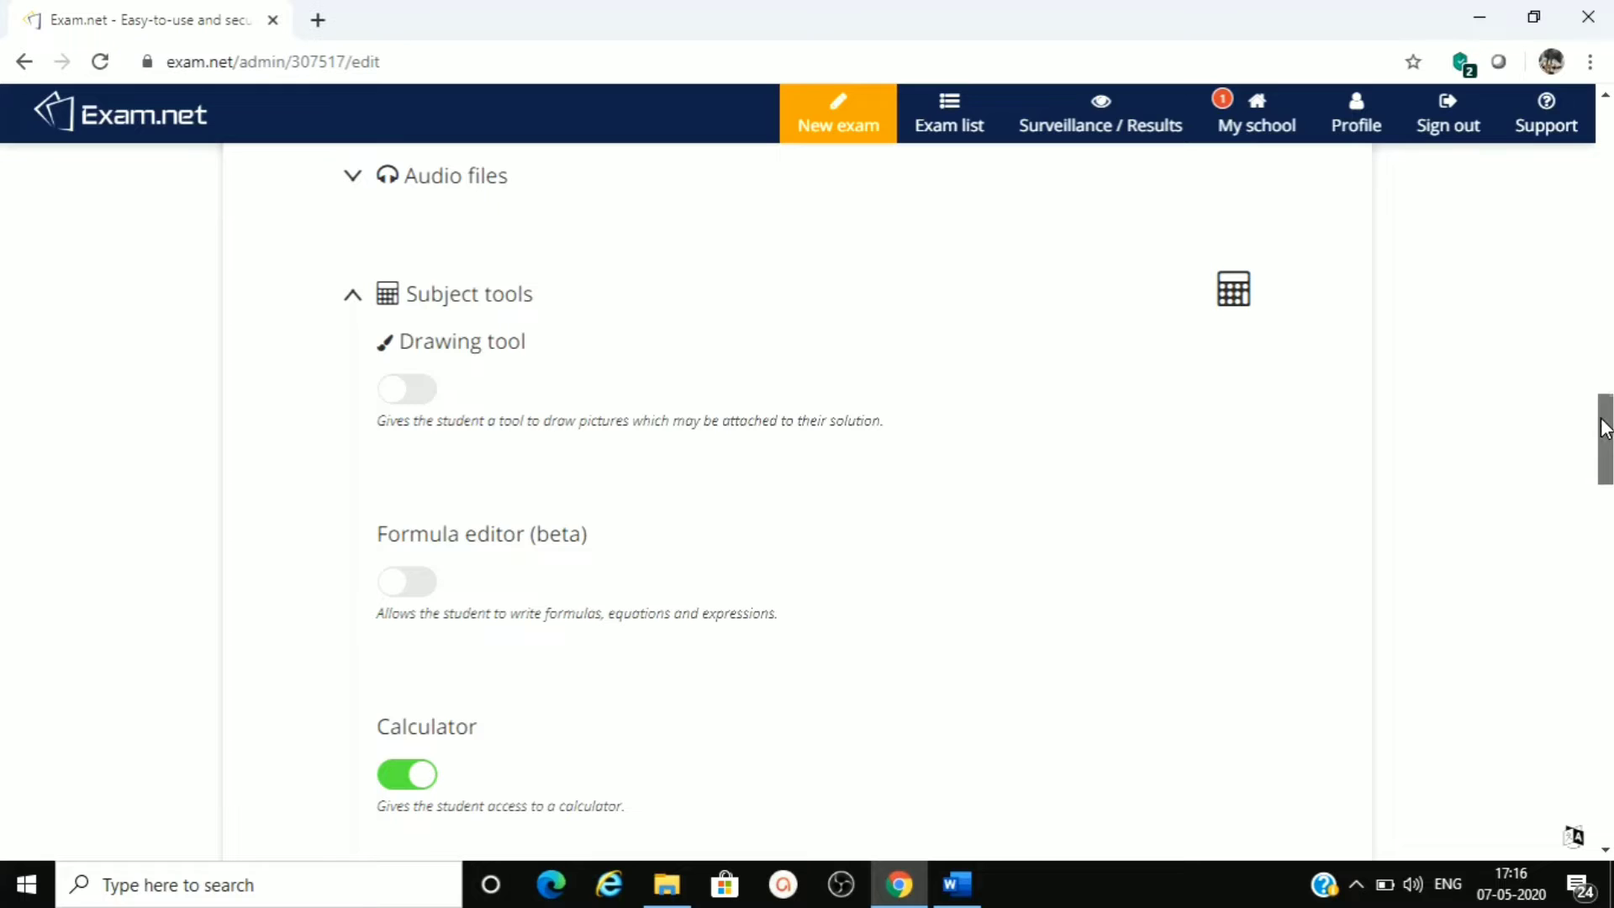
- Enable the Drawing tool among the subject tools
left_click_drag(1606, 426, 1606, 437)
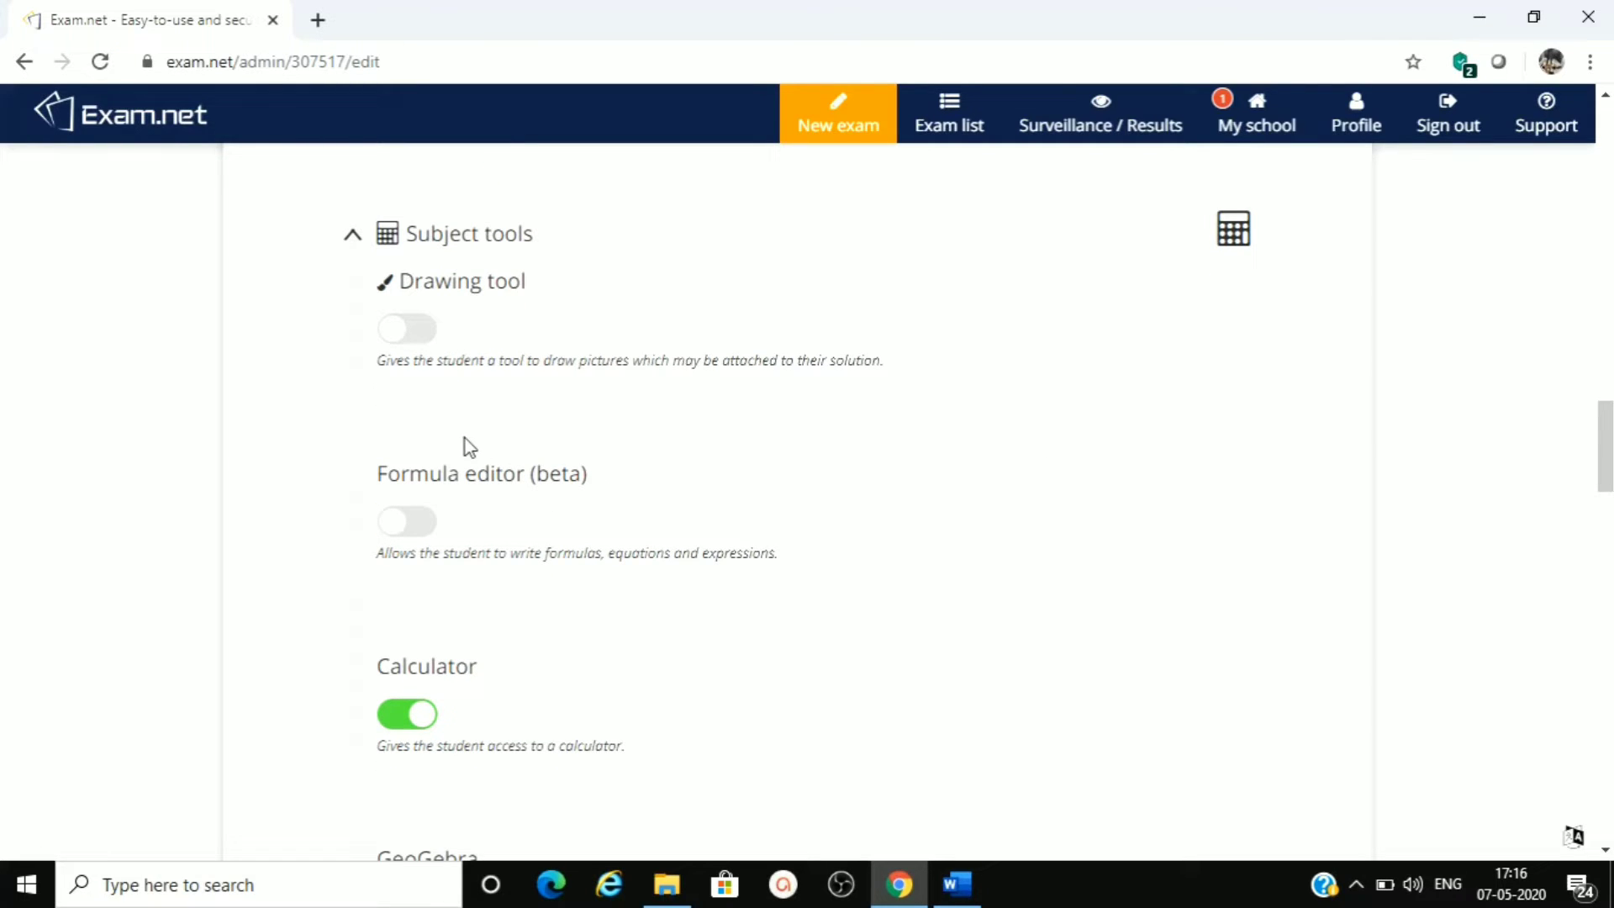
left_click(426, 335)
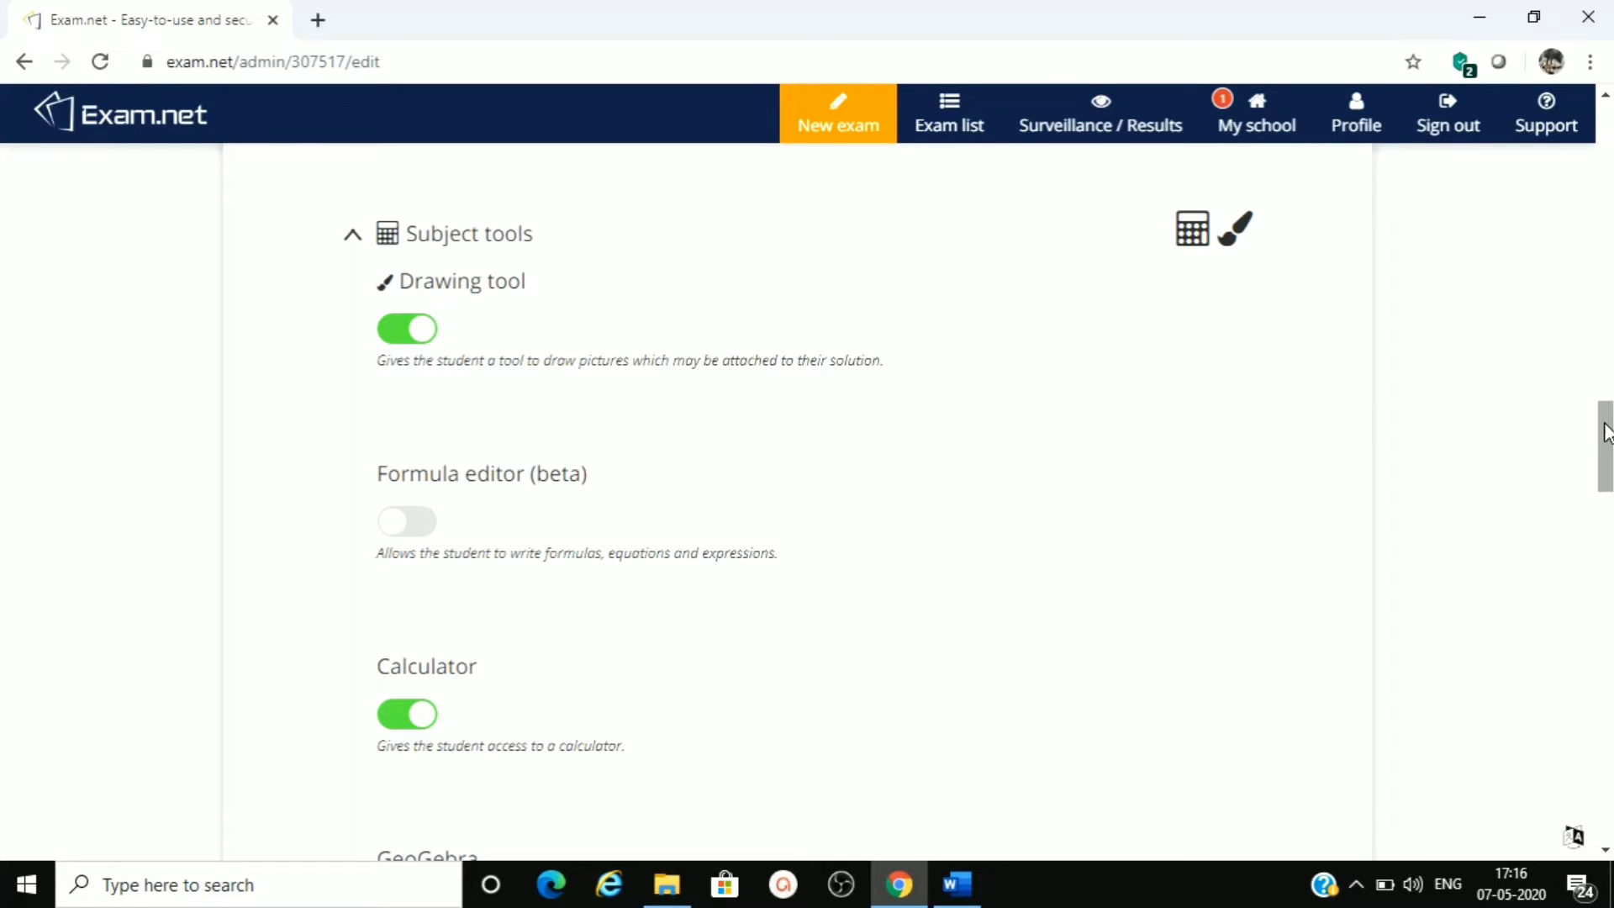
- Toggle the Formula editor and Calculator subject tools and restore both to their original state
left_click_drag(1608, 426, 1608, 452)
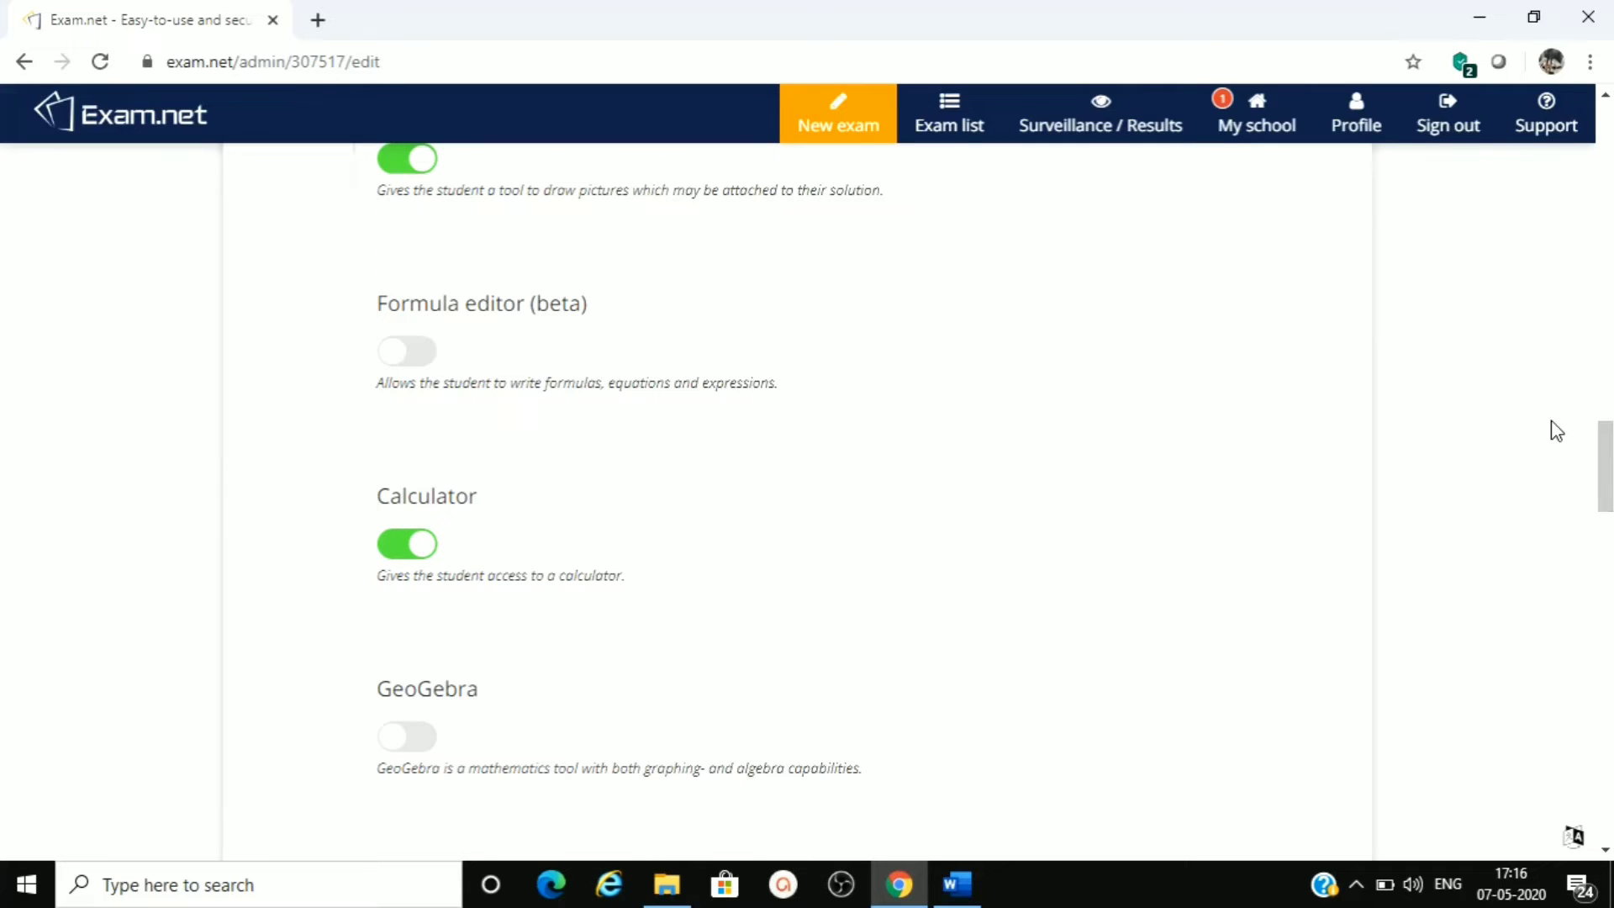
left_click(431, 357)
left_click(397, 358)
left_click(397, 547)
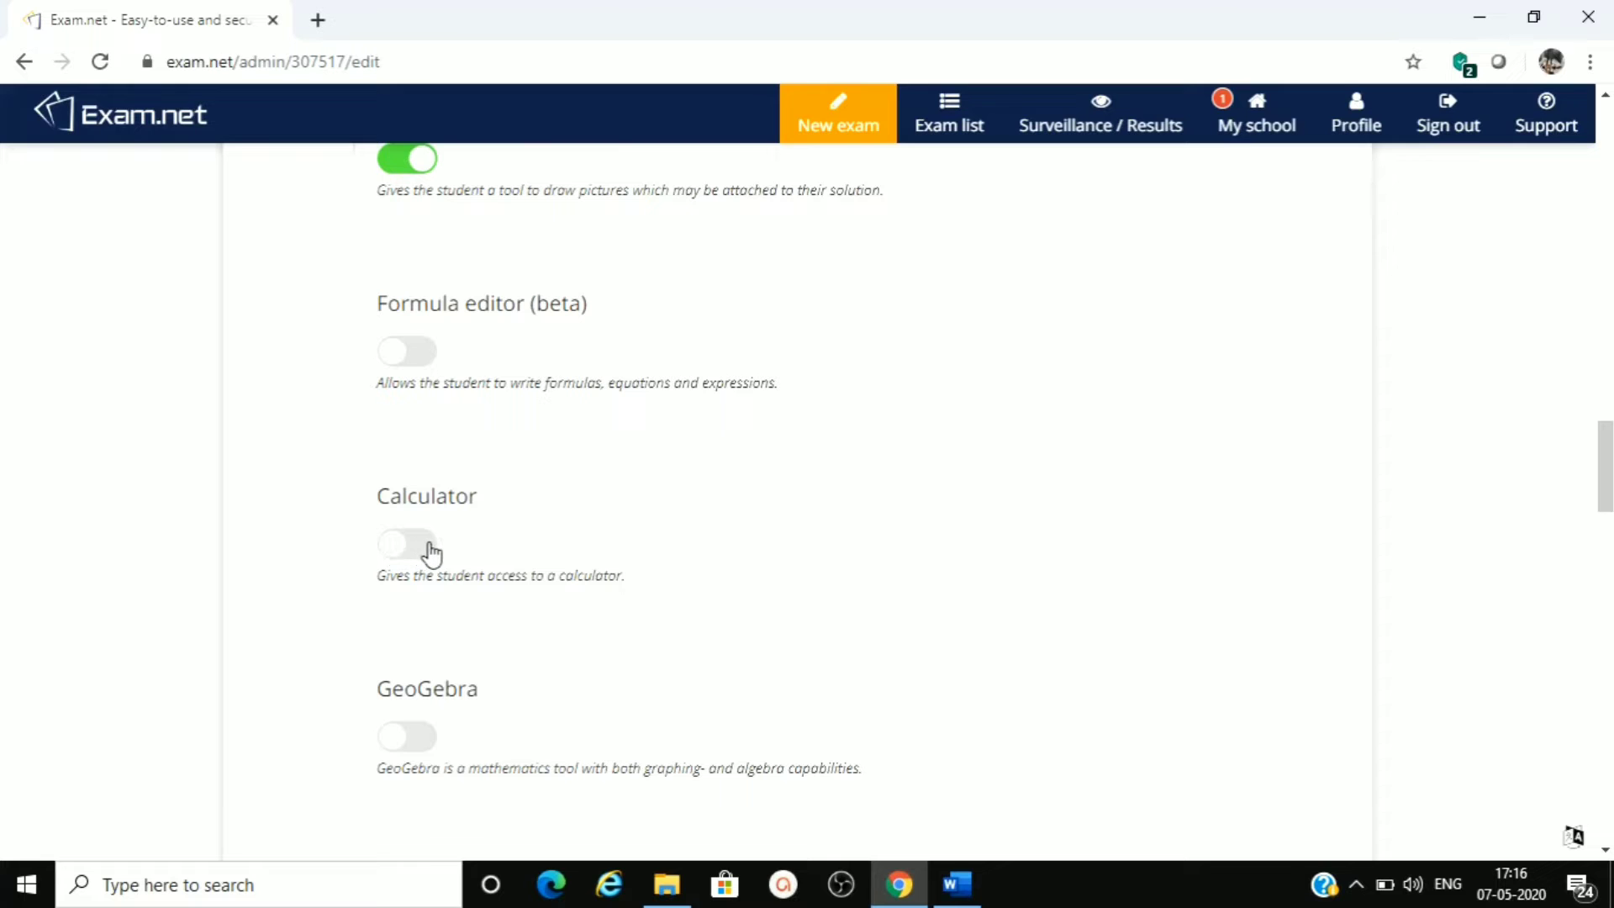
left_click(429, 546)
- Keep the lower security-mode setting at "Require an explanation but unlock immediately" and create the exam
left_click_drag(1605, 454, 1605, 550)
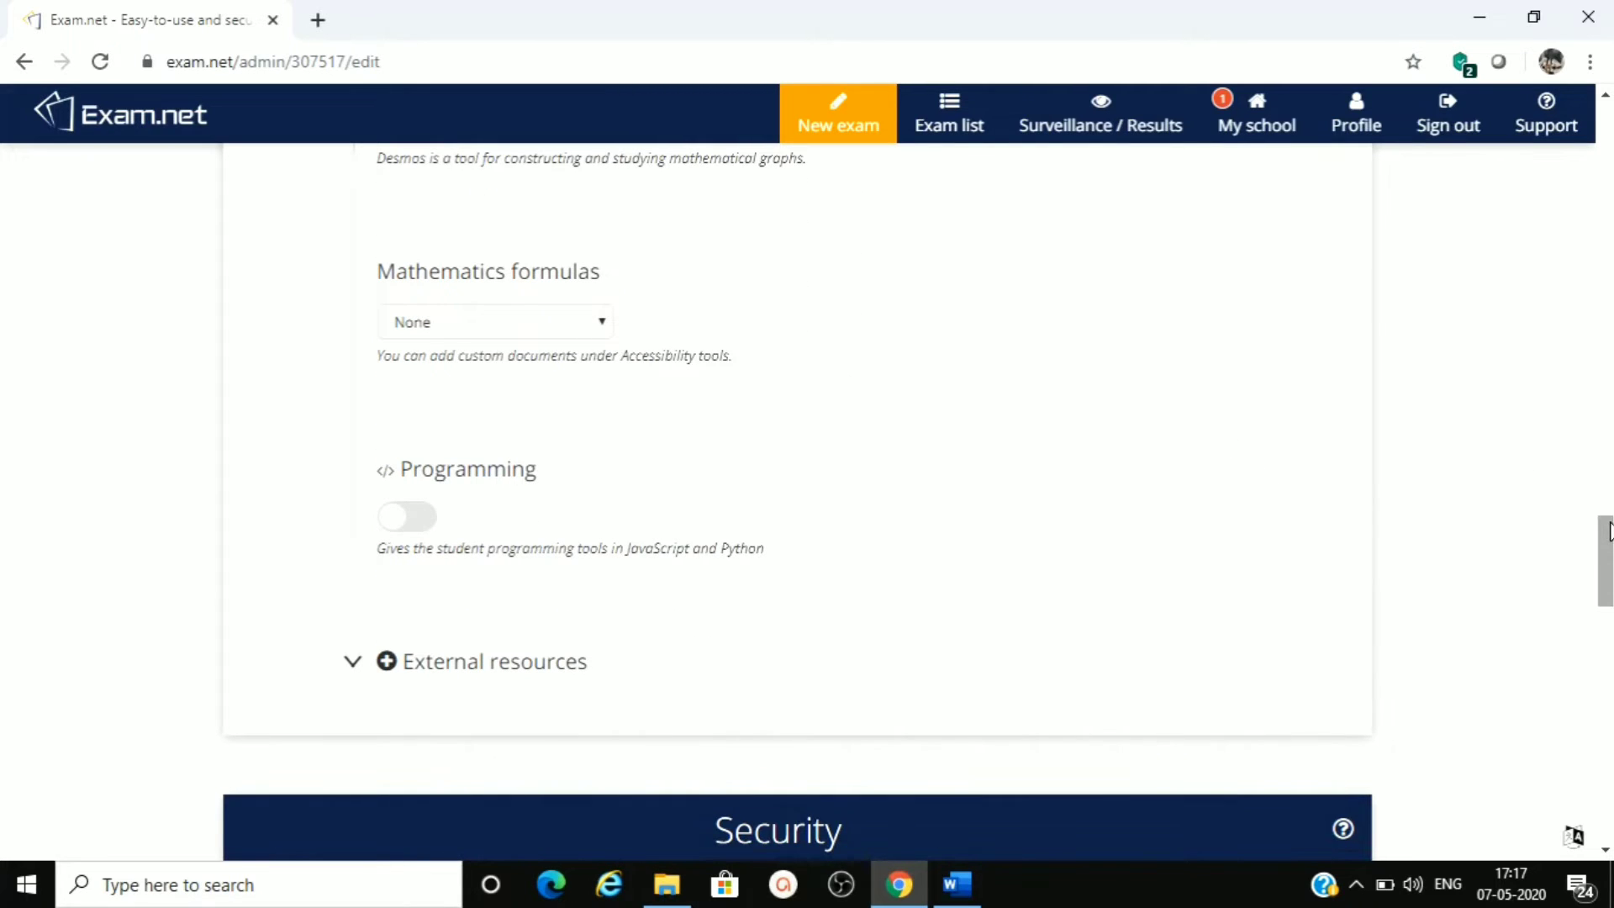
left_click_drag(1607, 528, 1610, 575)
scroll(797, 504, "down", 2)
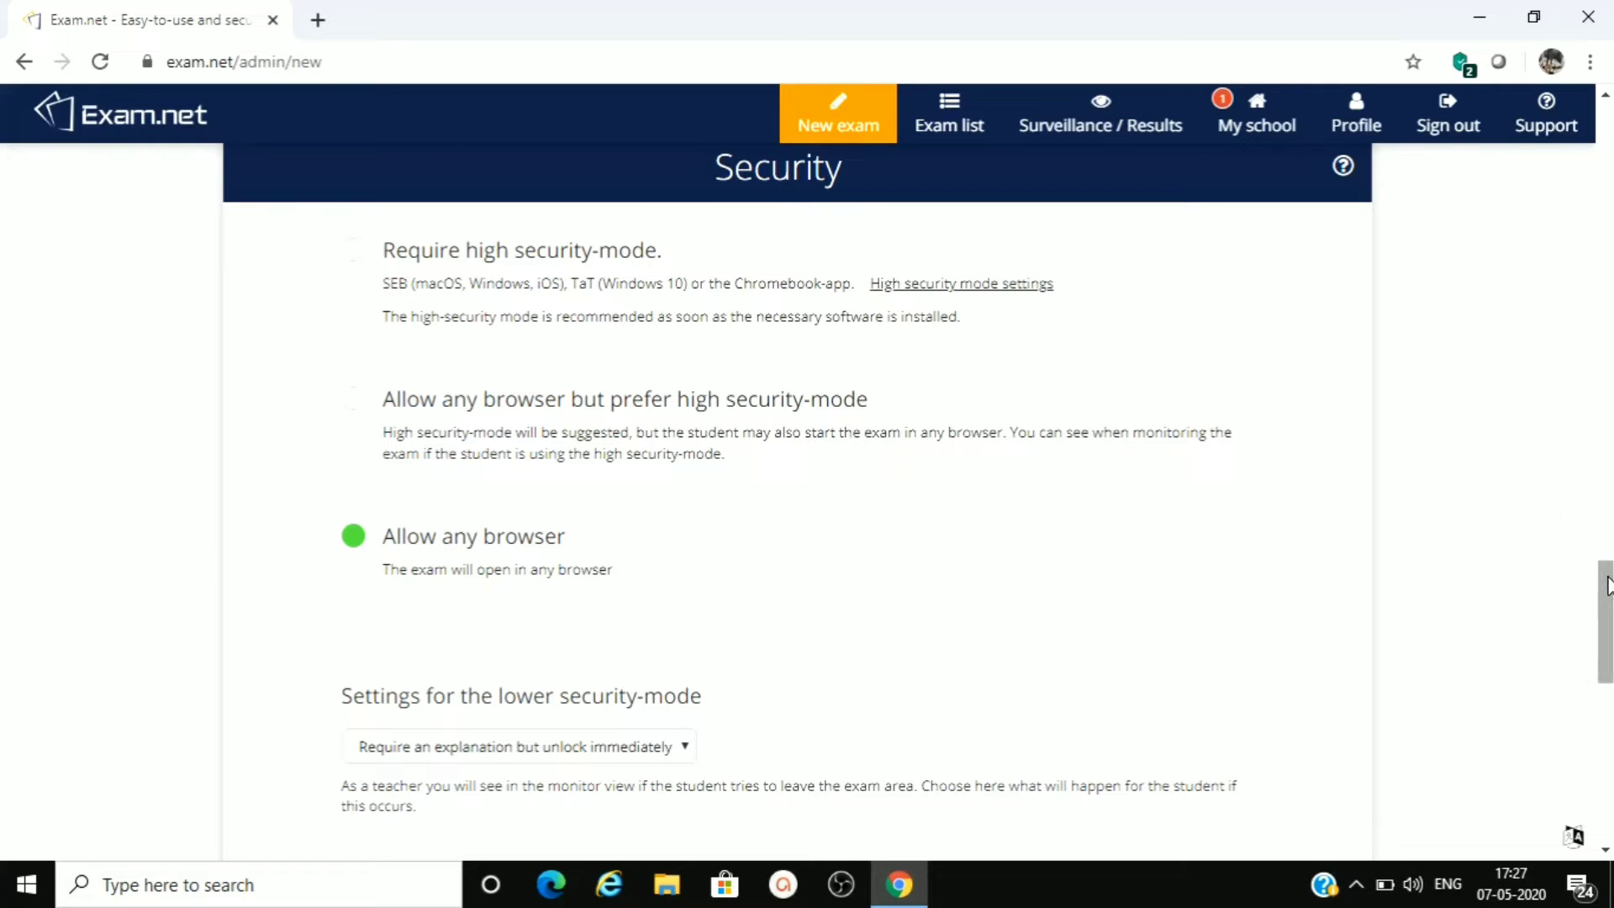
scroll(1607, 584, "down", 3)
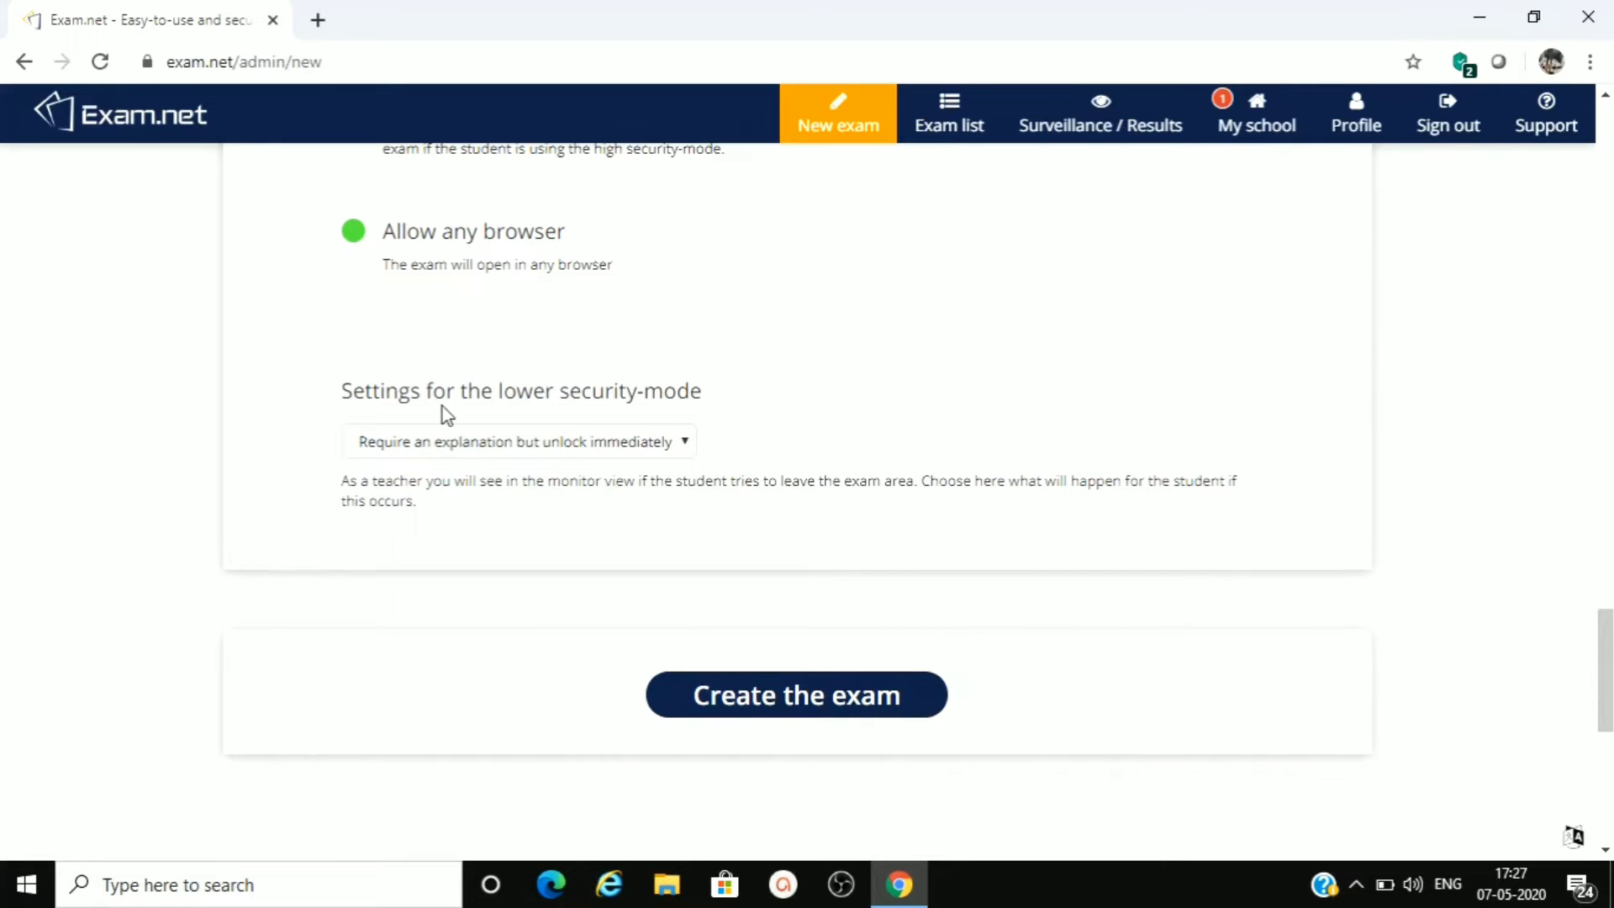
left_click(686, 443)
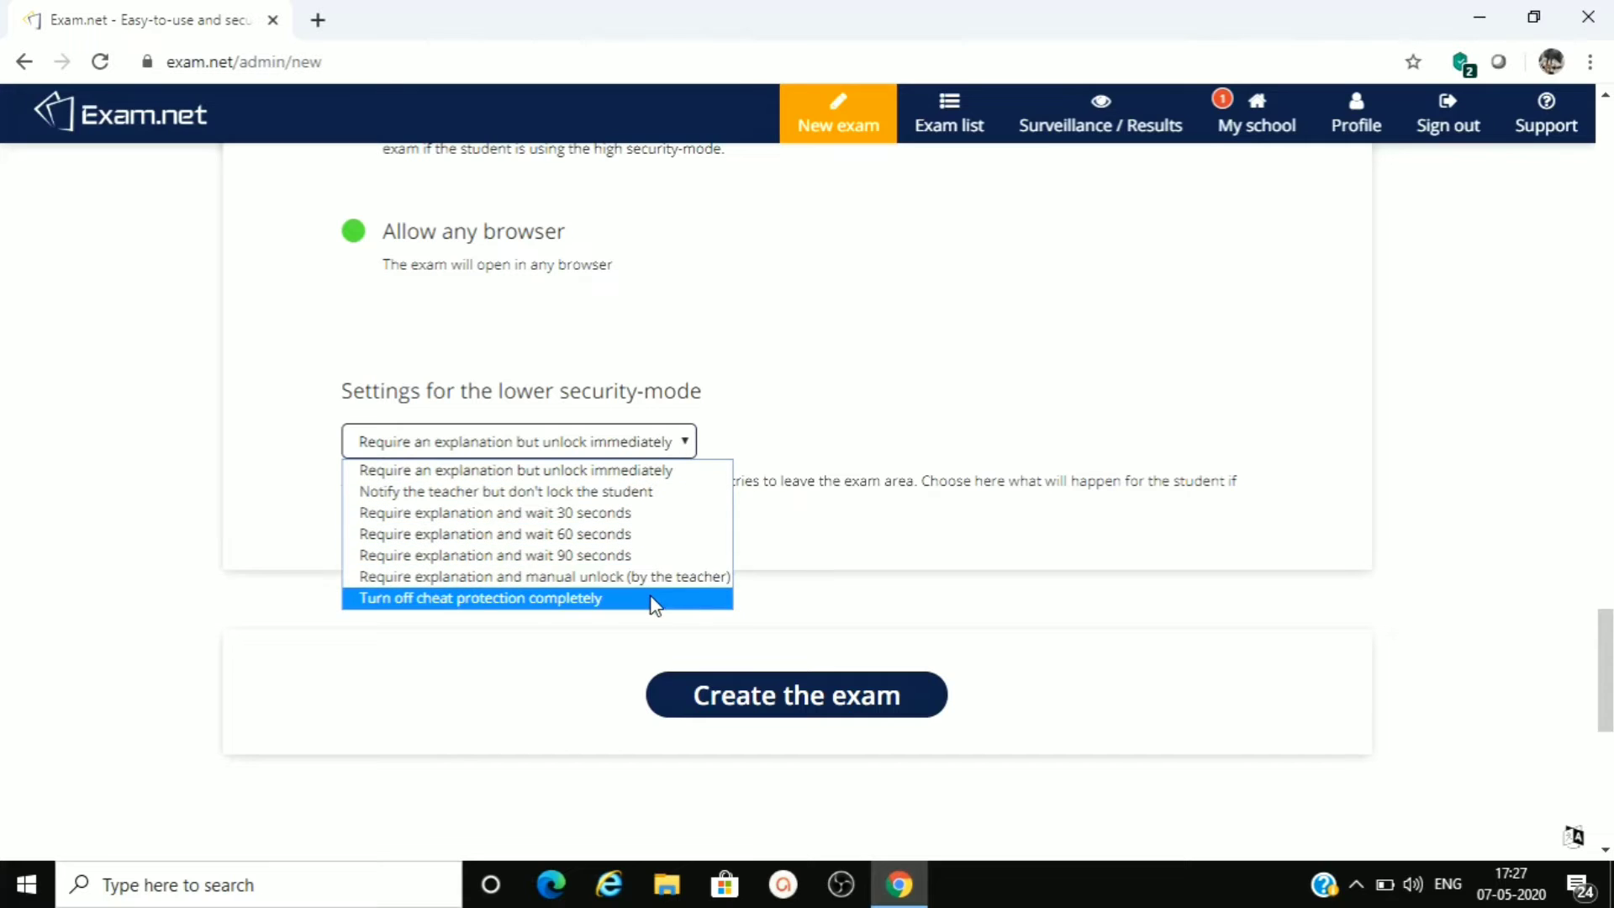
left_click(655, 473)
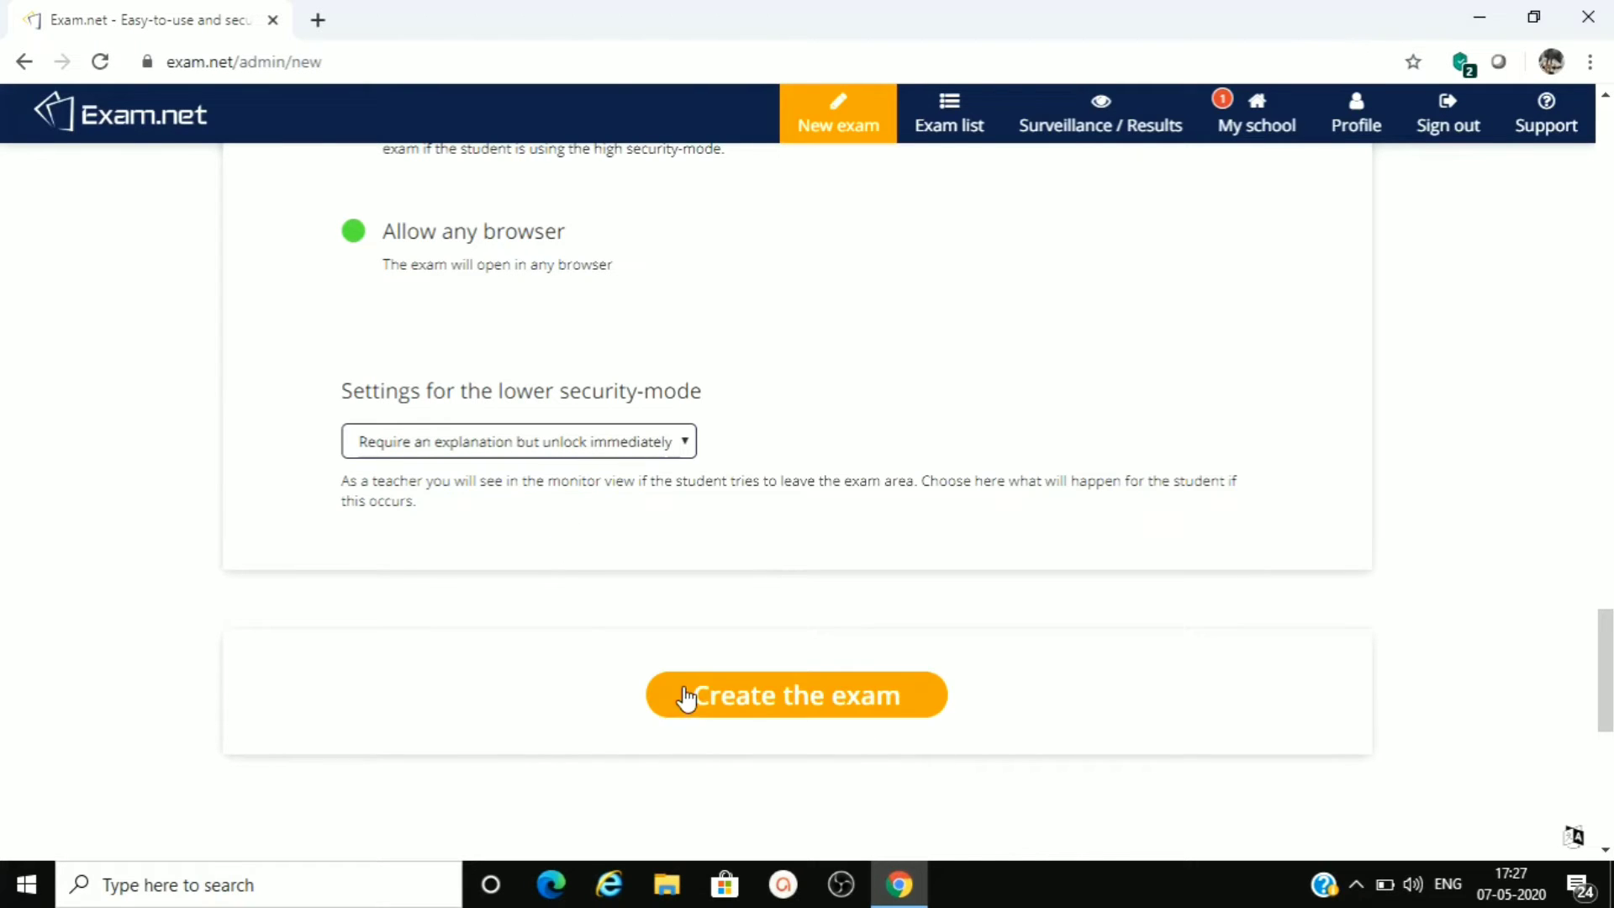
left_click(780, 704)
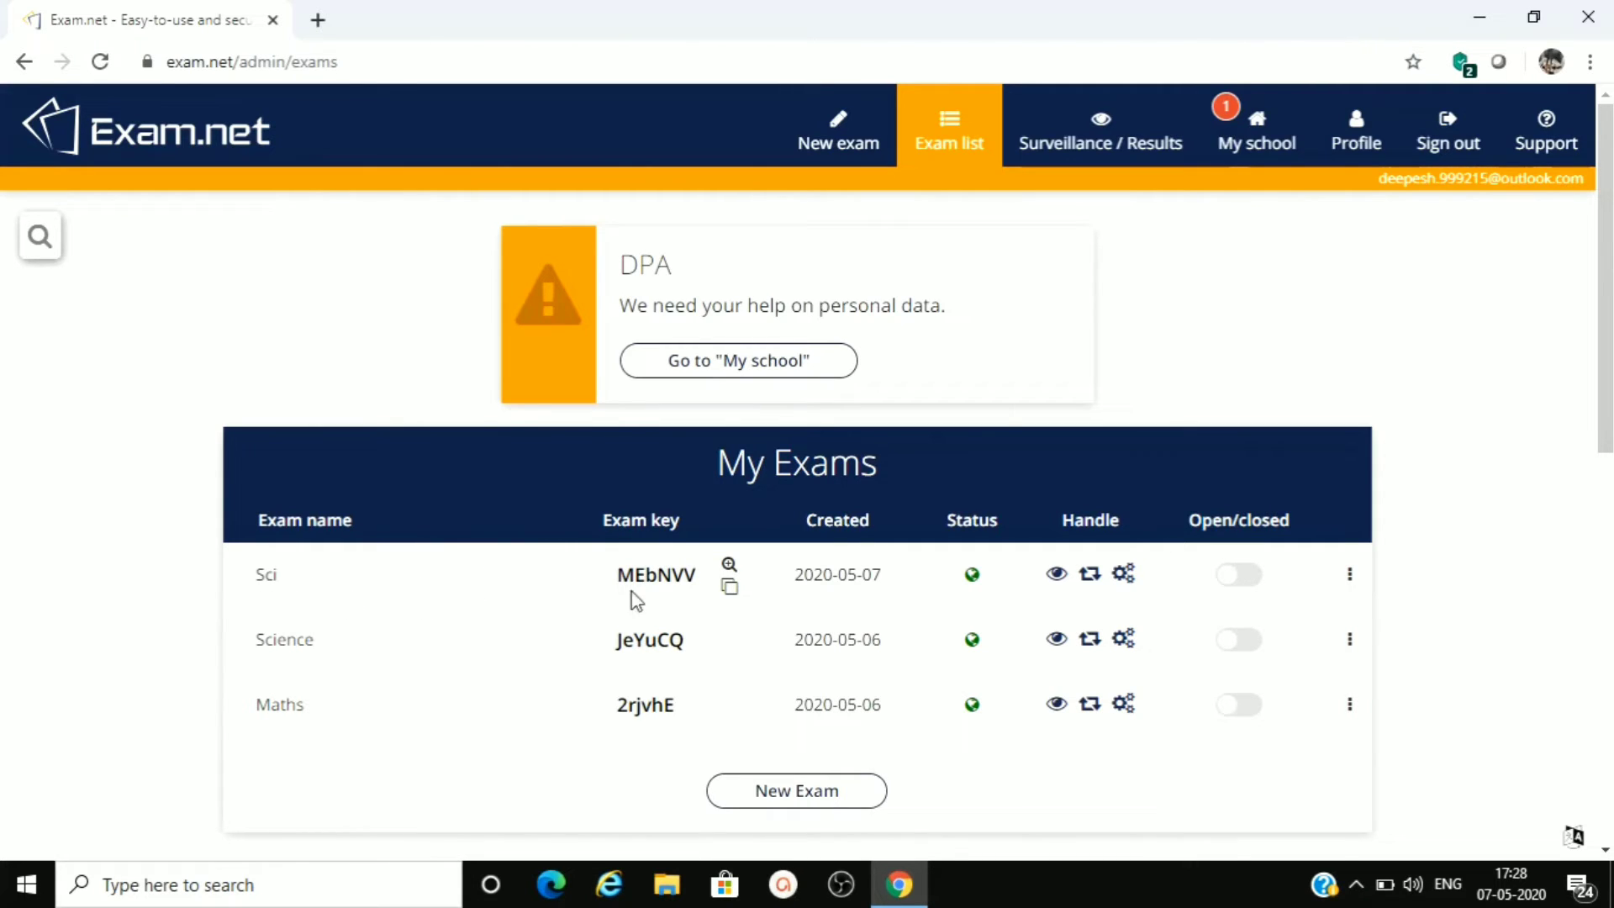
- Copy the exam key of the Sci exam and open an additional browser tab
left_click(728, 586)
left_click(318, 20)
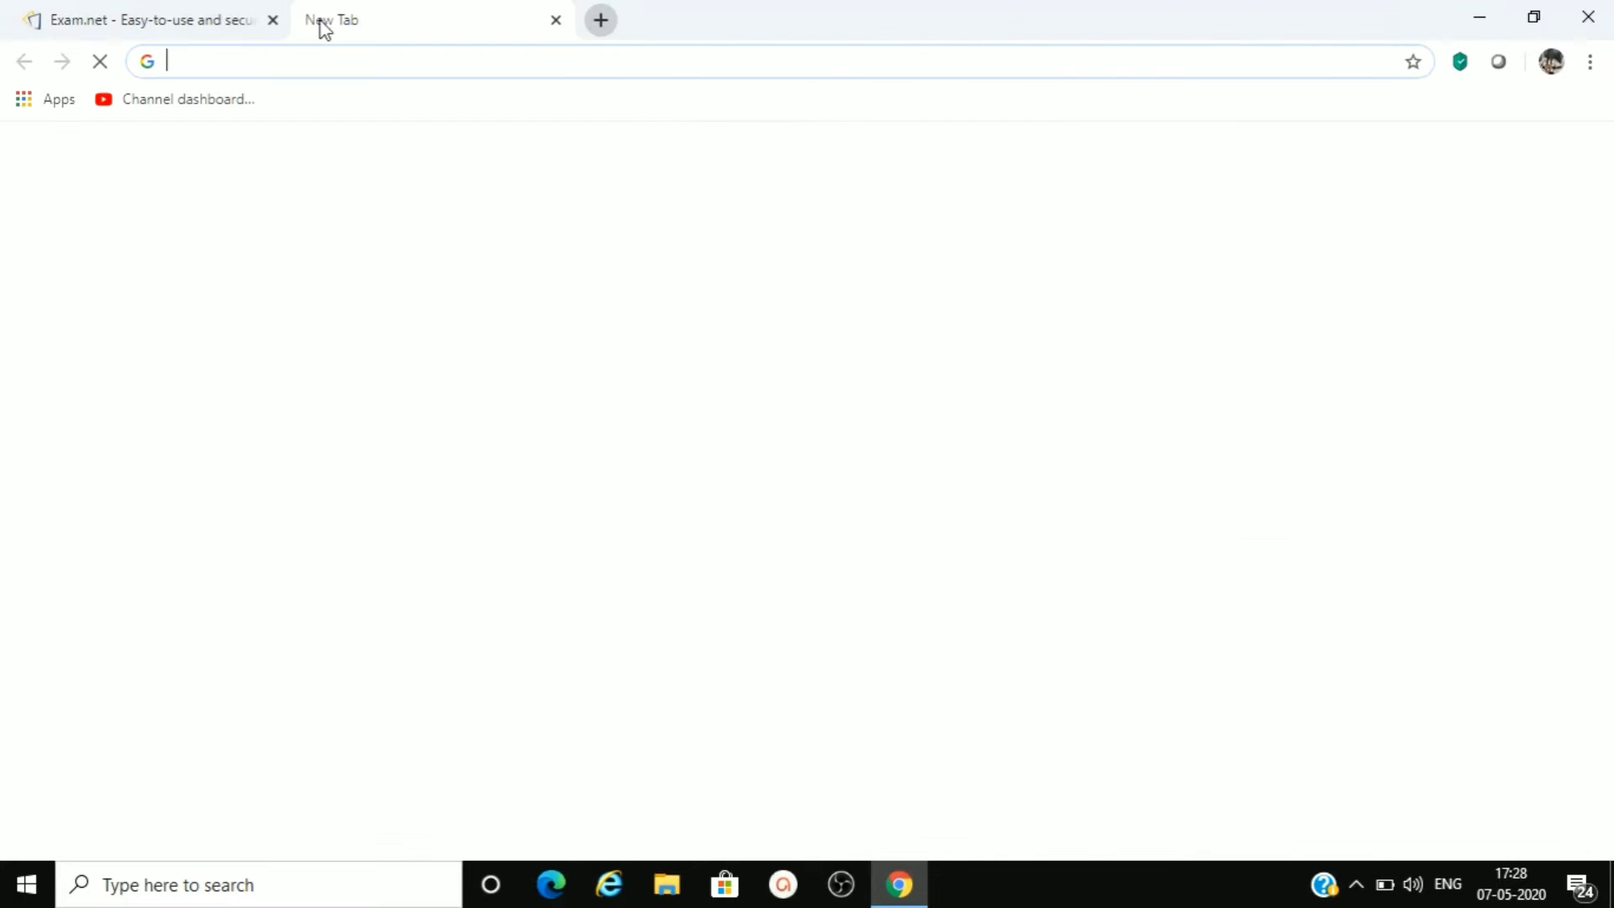
left_click(163, 22)
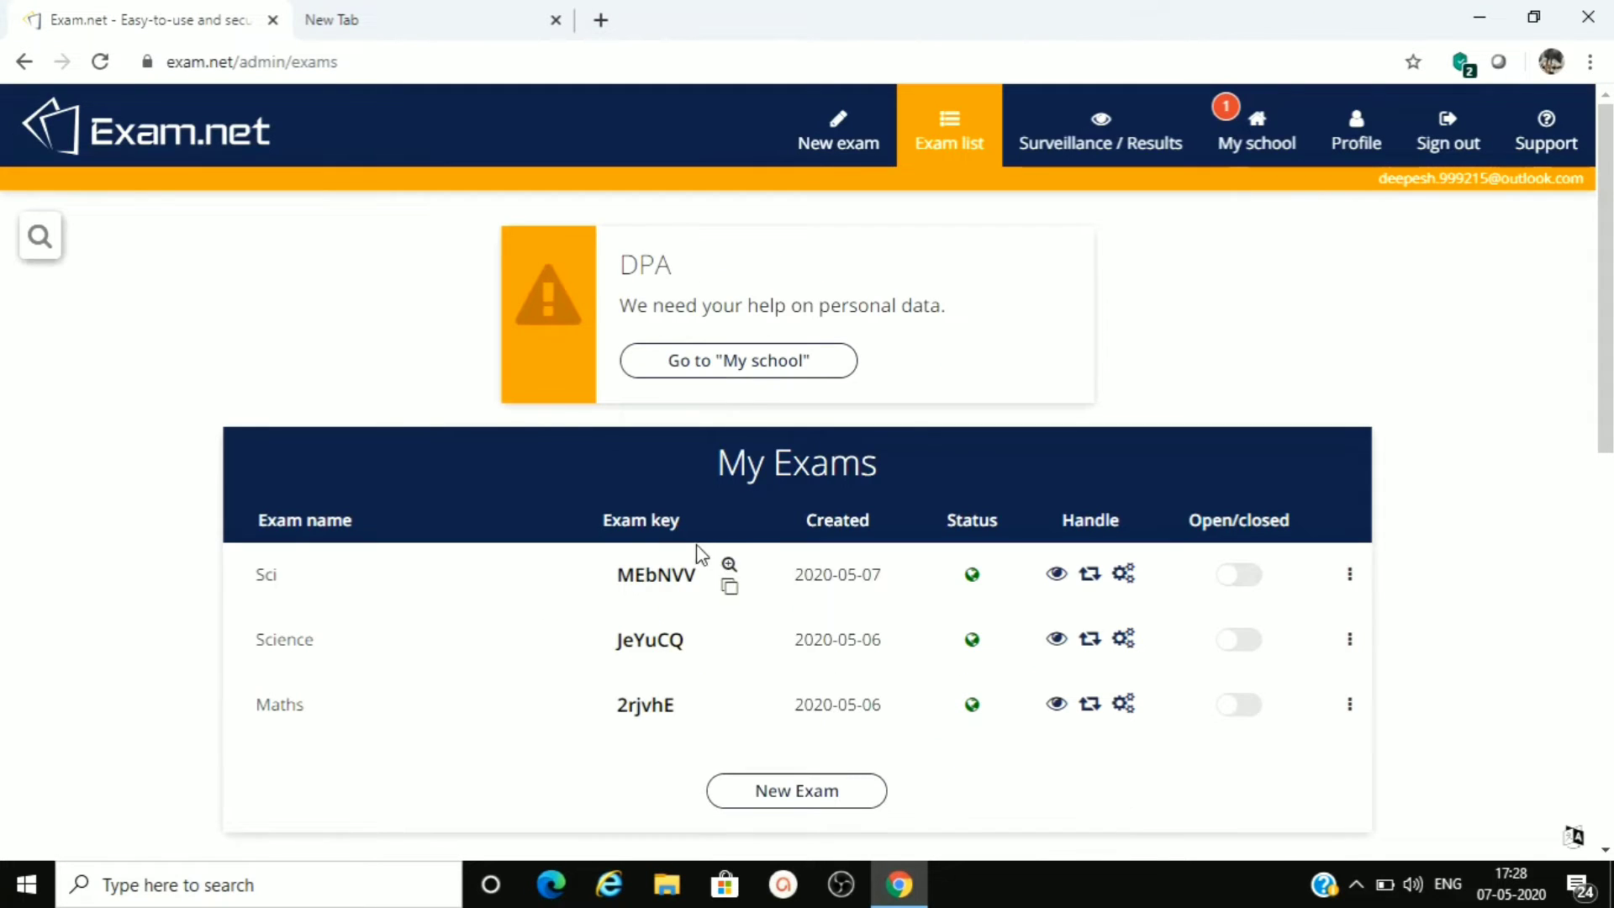
left_click(729, 587)
- Load exam.net in the new browser tab and submit the copied exam key in the student login
left_click(416, 22)
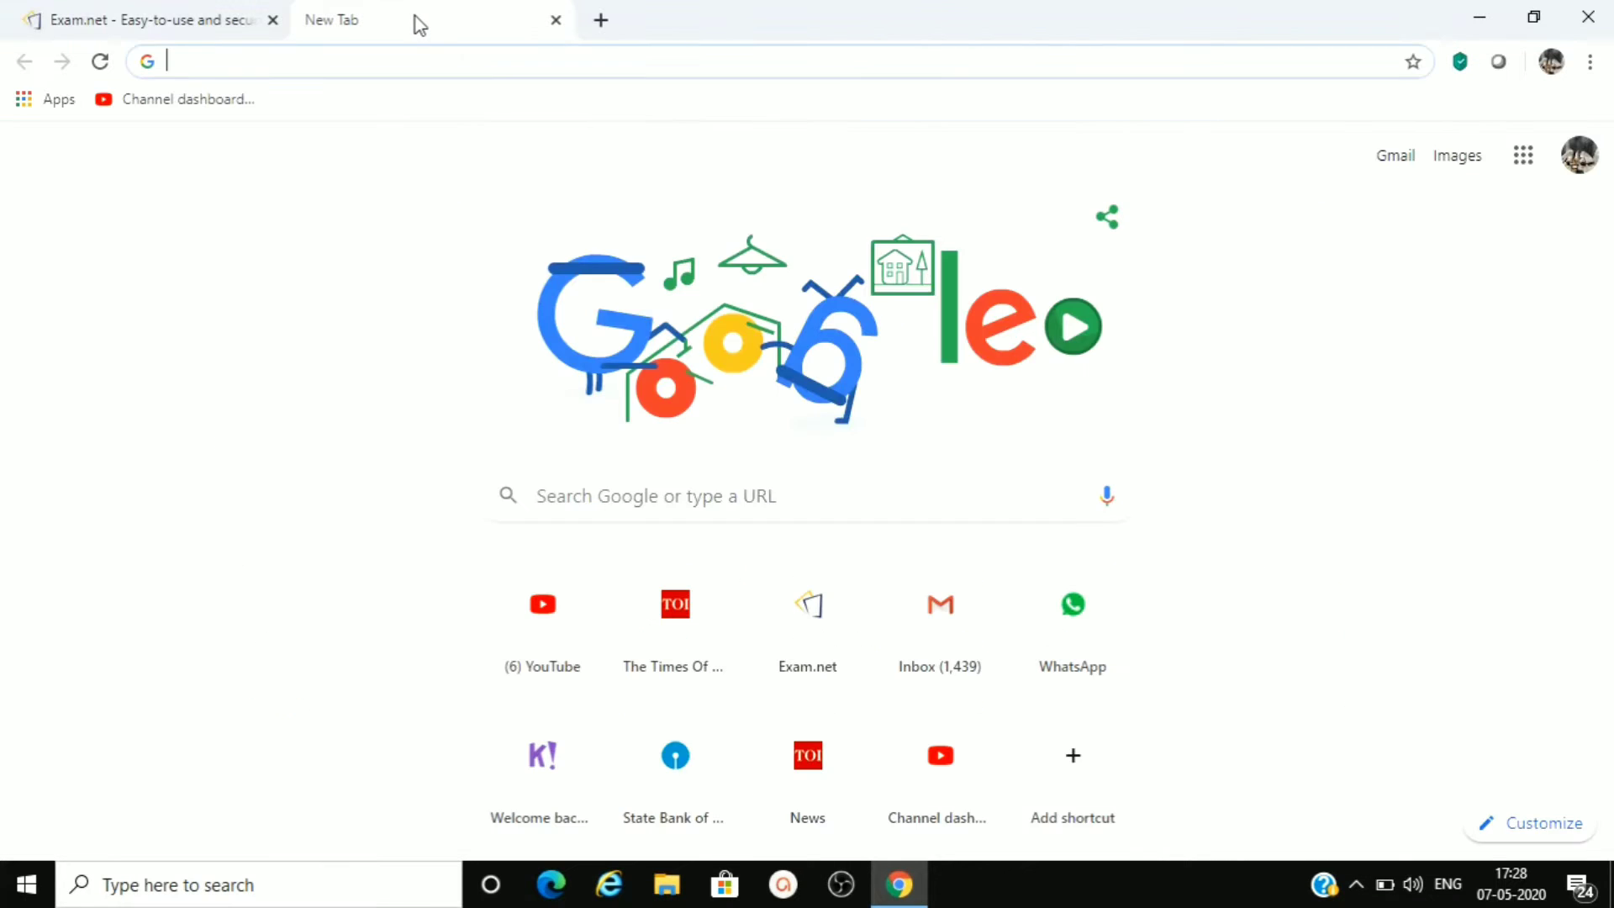
left_click(331, 60)
type("e")
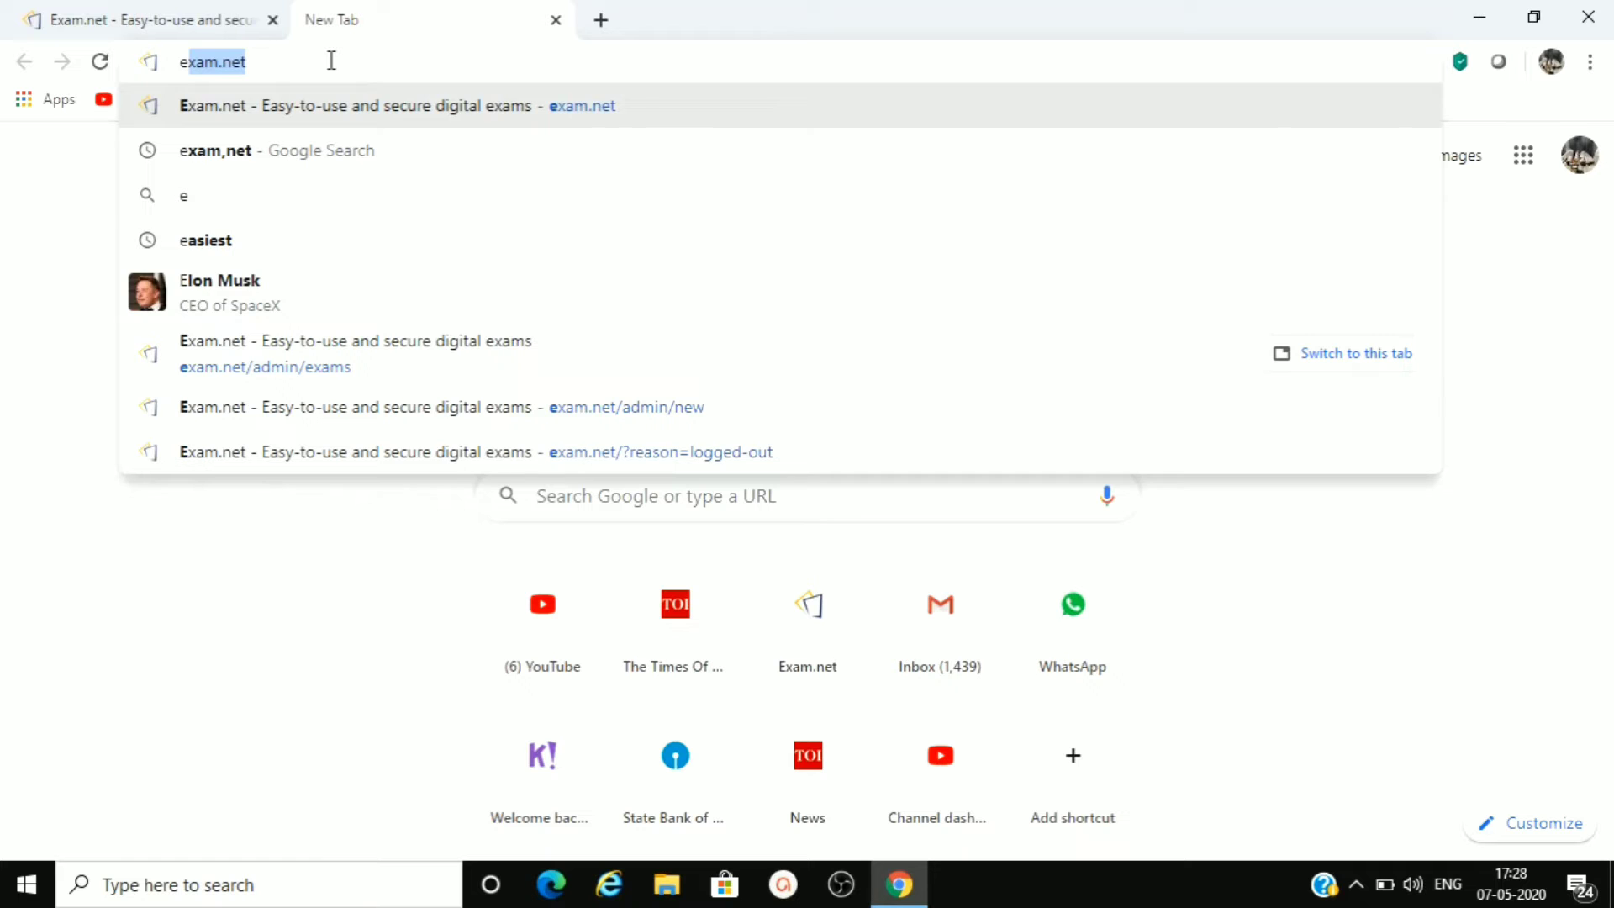
type("xam.net")
key("Return")
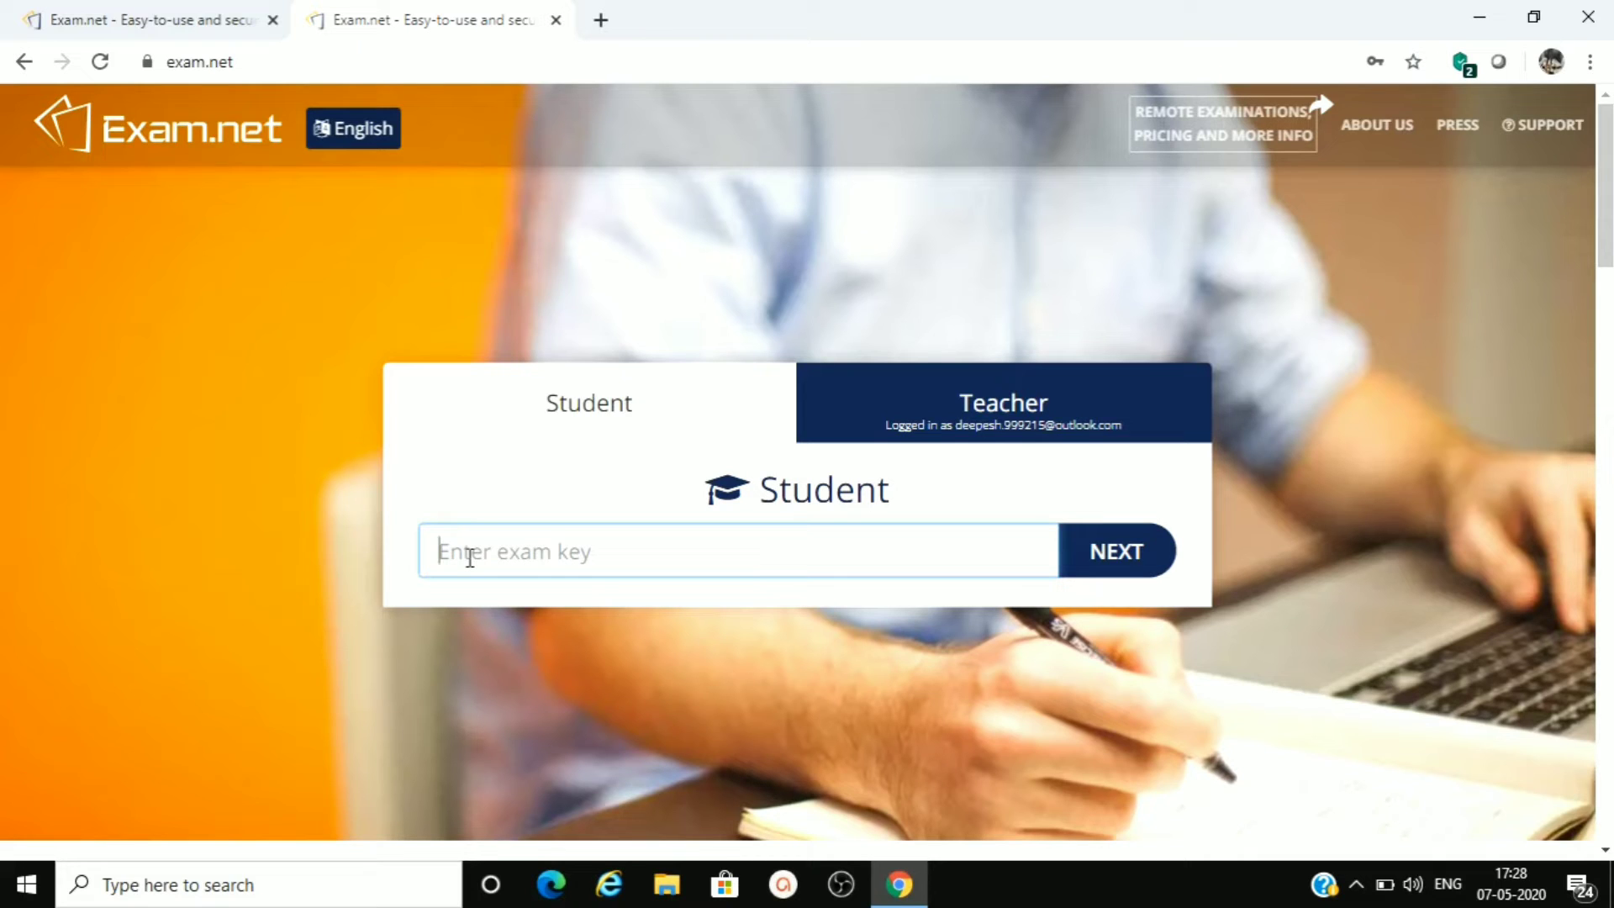
key("ctrl+v")
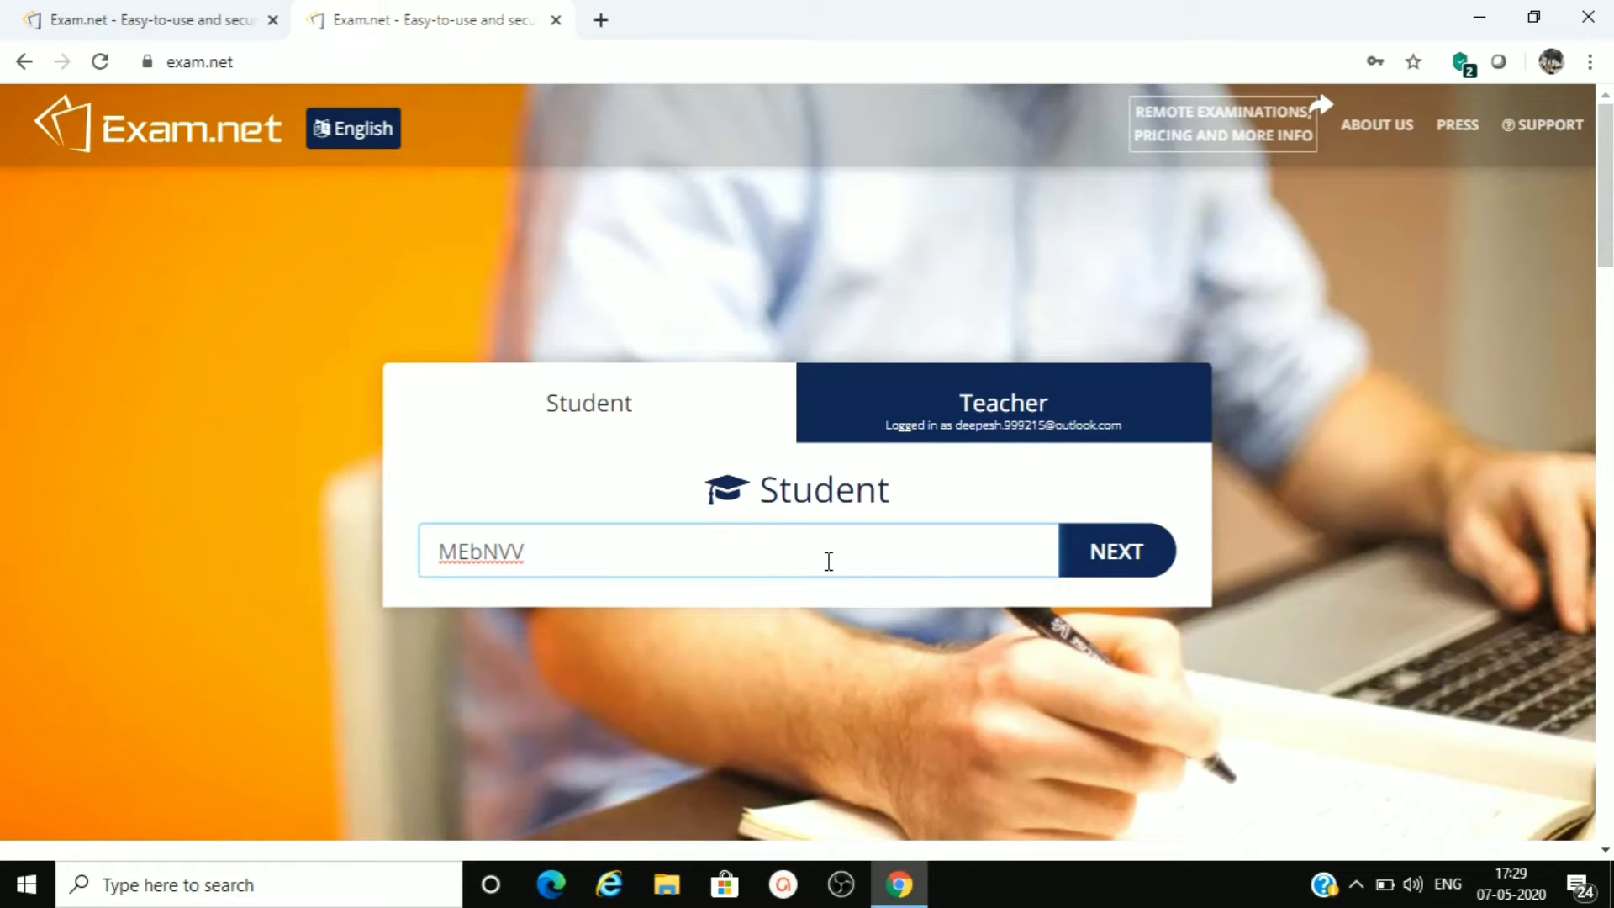
left_click(1132, 556)
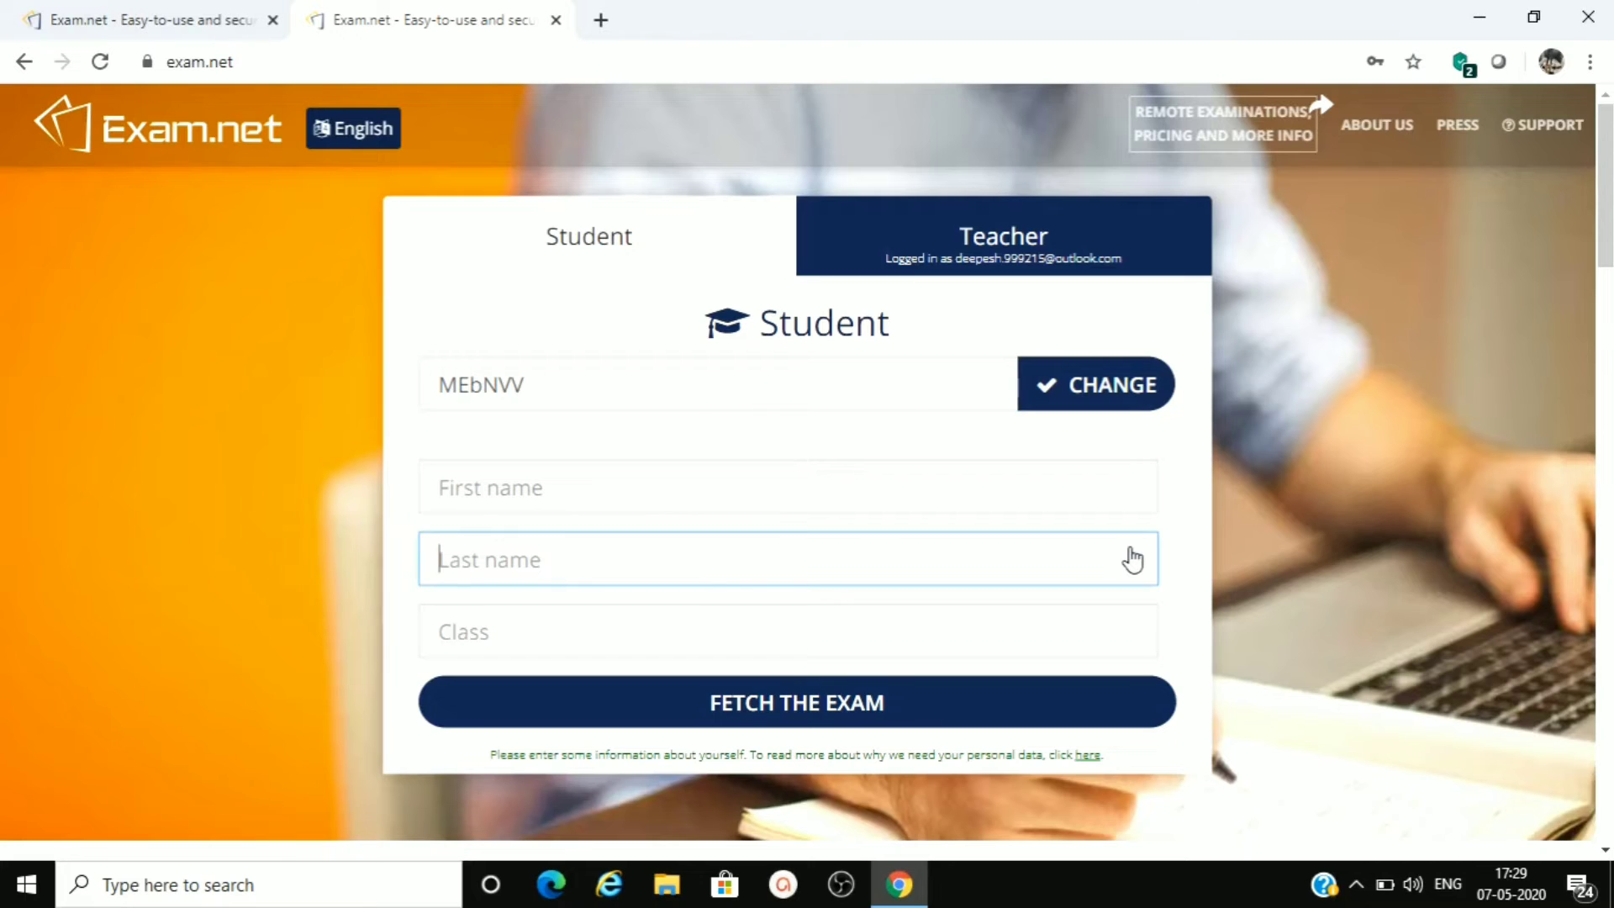
- Enter the student's first name and last name, set the class to 10 and fetch the exam
left_click(479, 494)
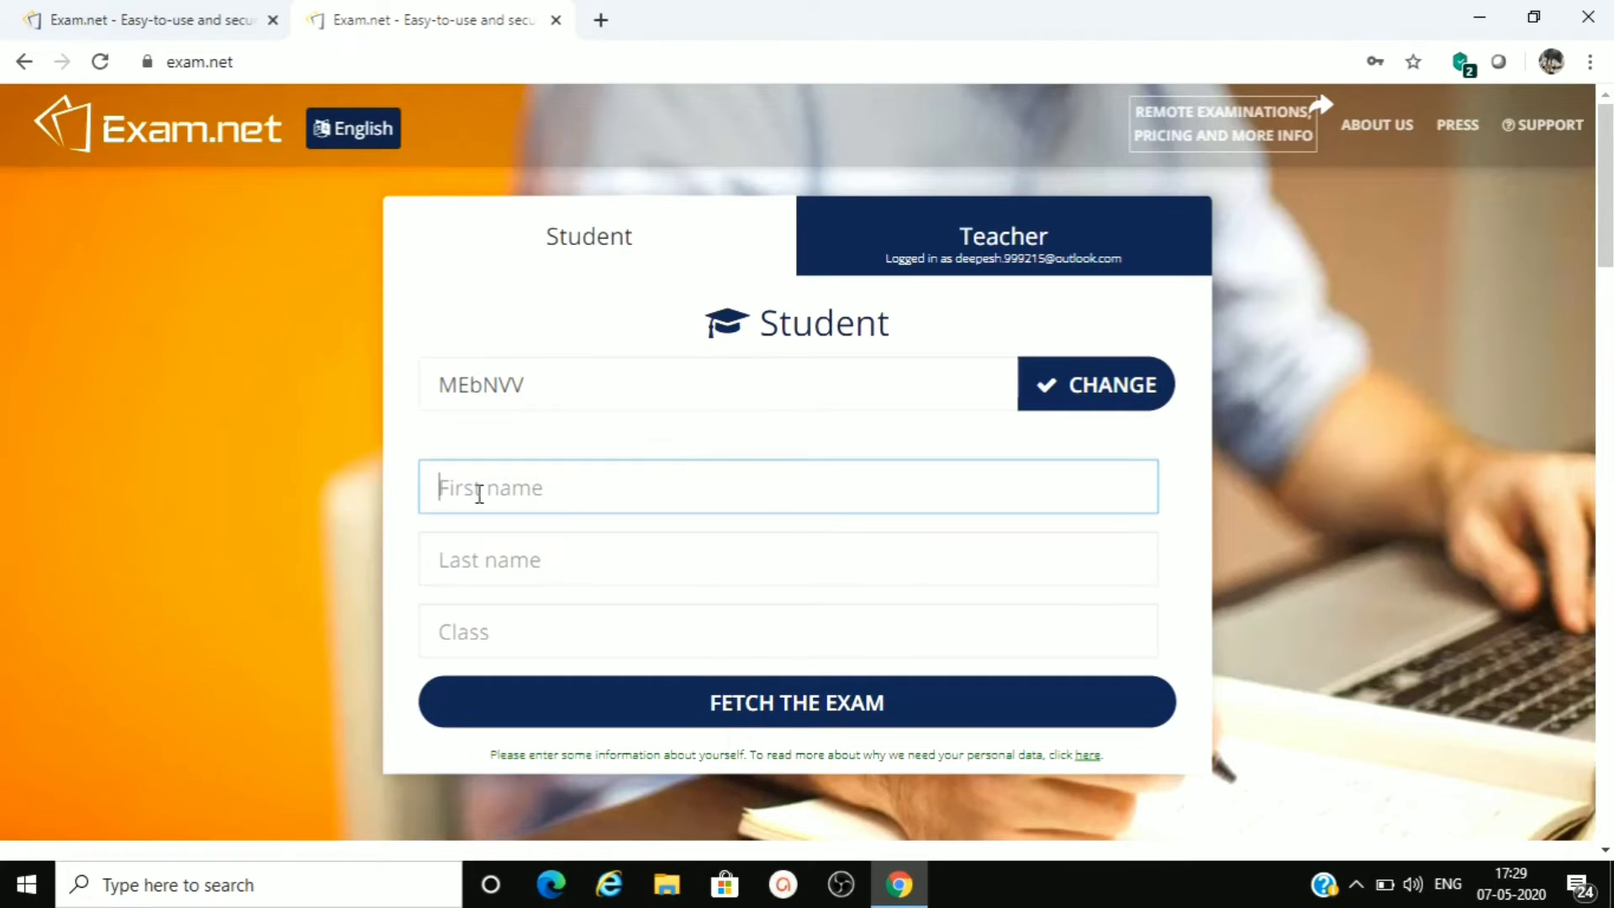
key("Tab")
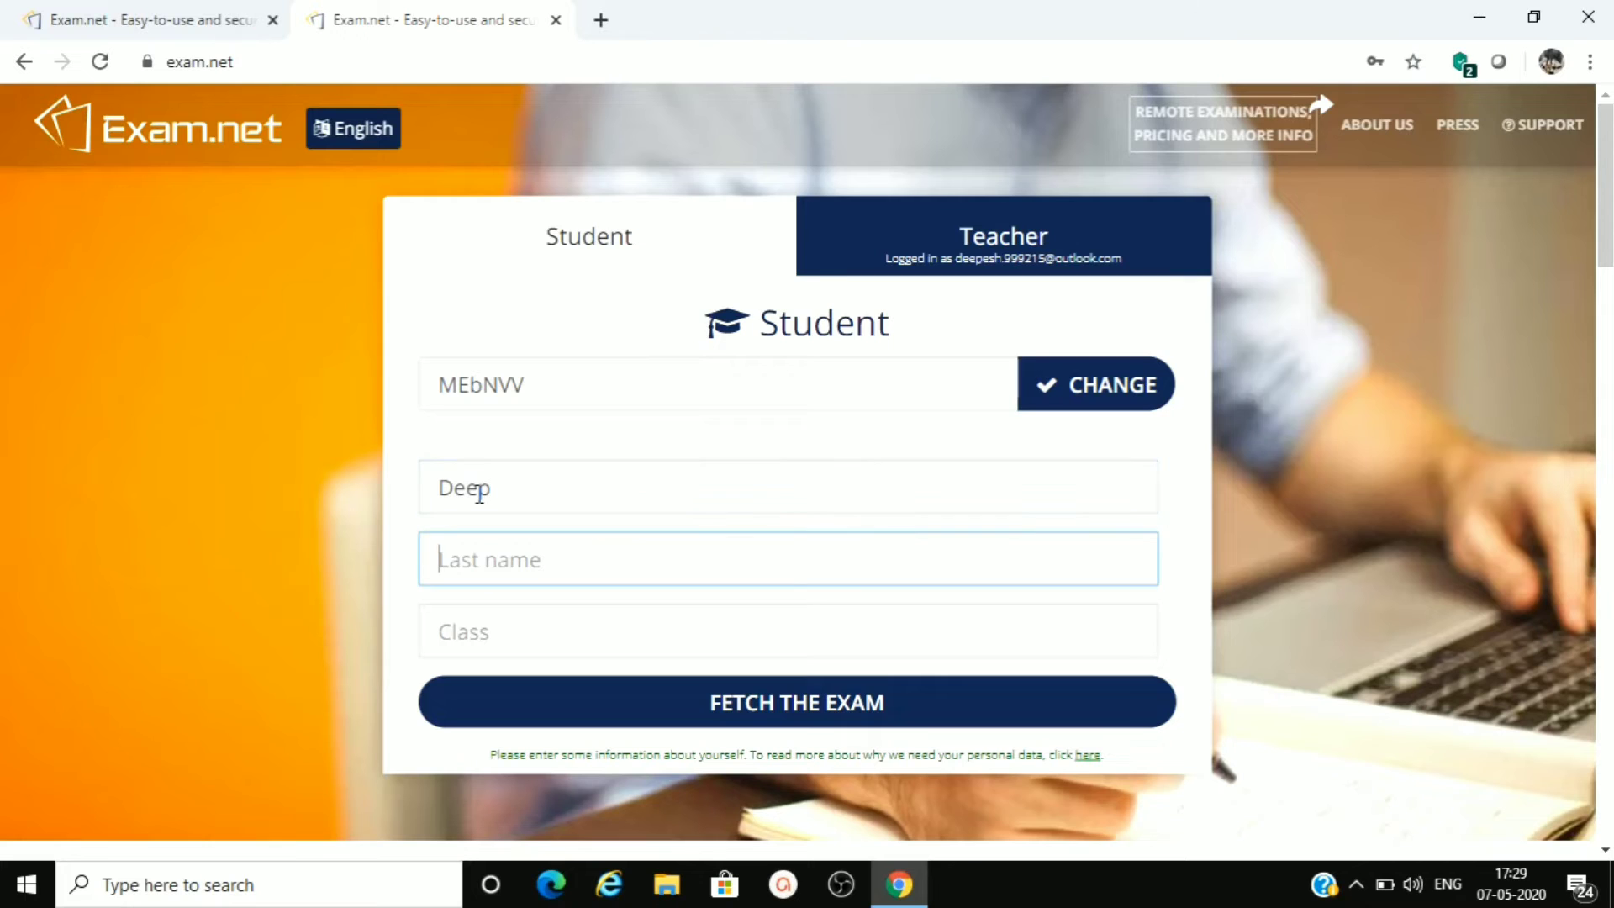
key("Tab")
type("10")
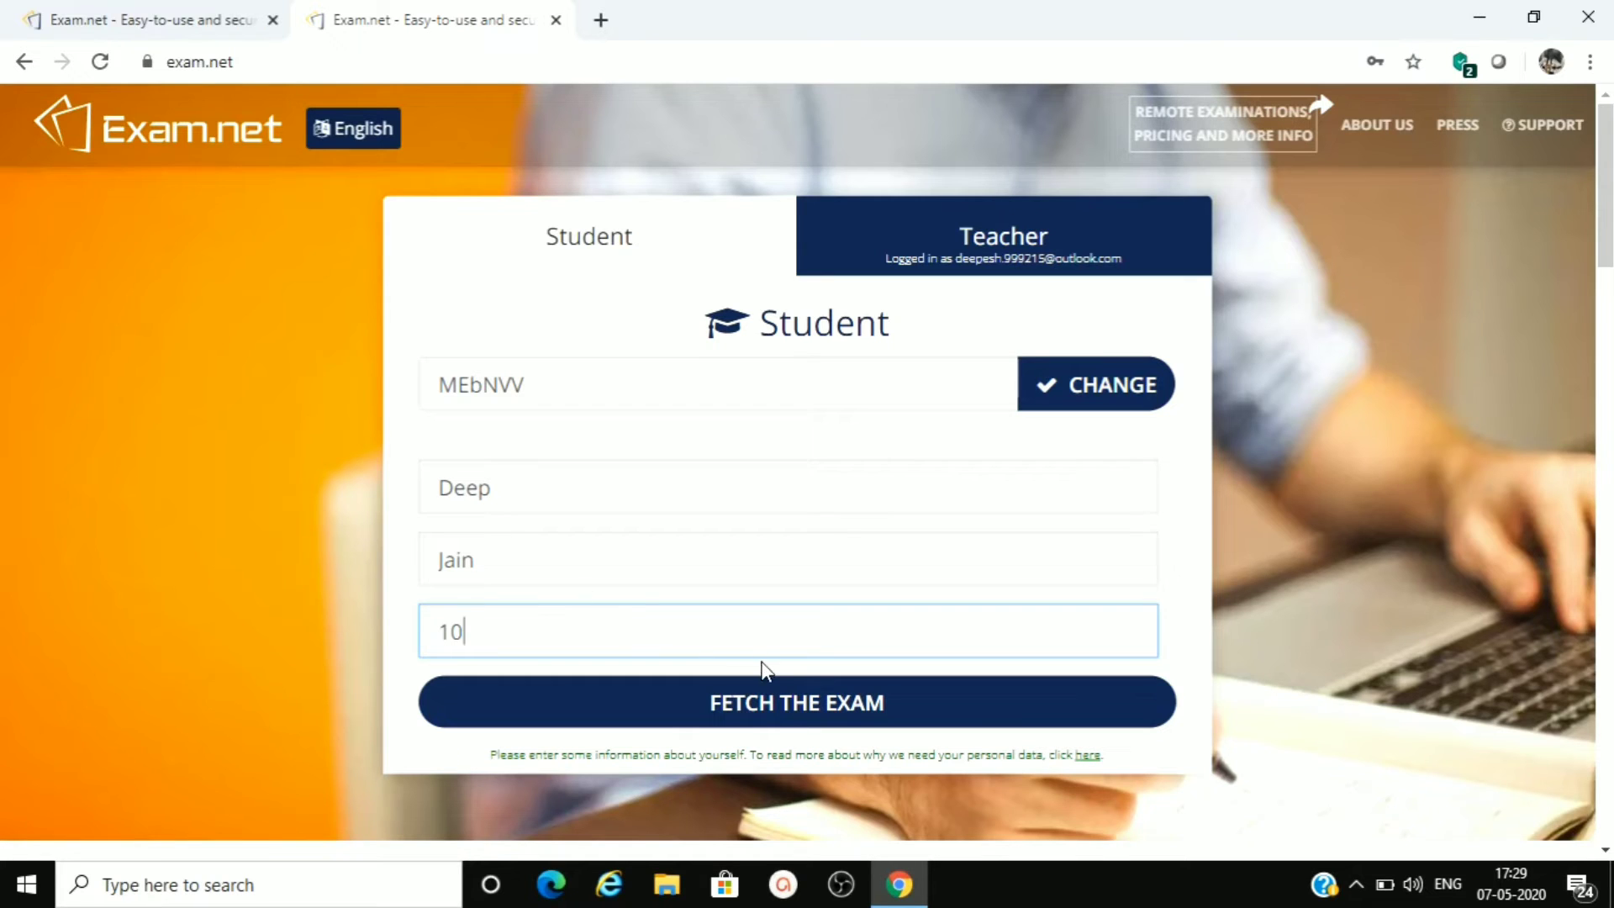
left_click(813, 713)
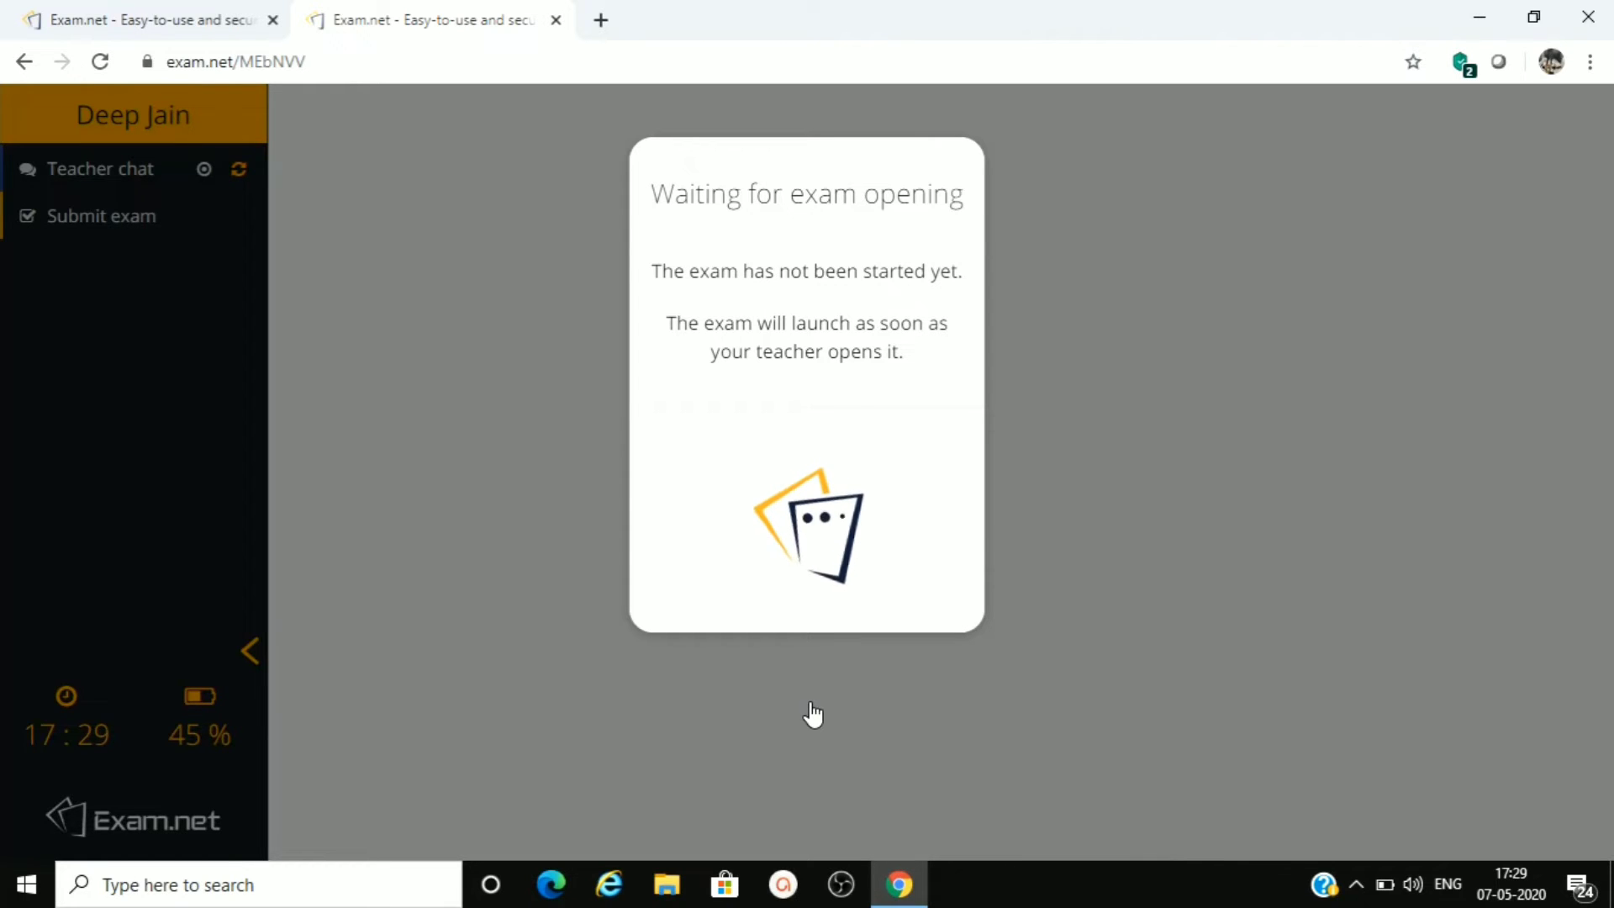
- Return to the teacher's exam list and open the Sci exam for new students
left_click(164, 20)
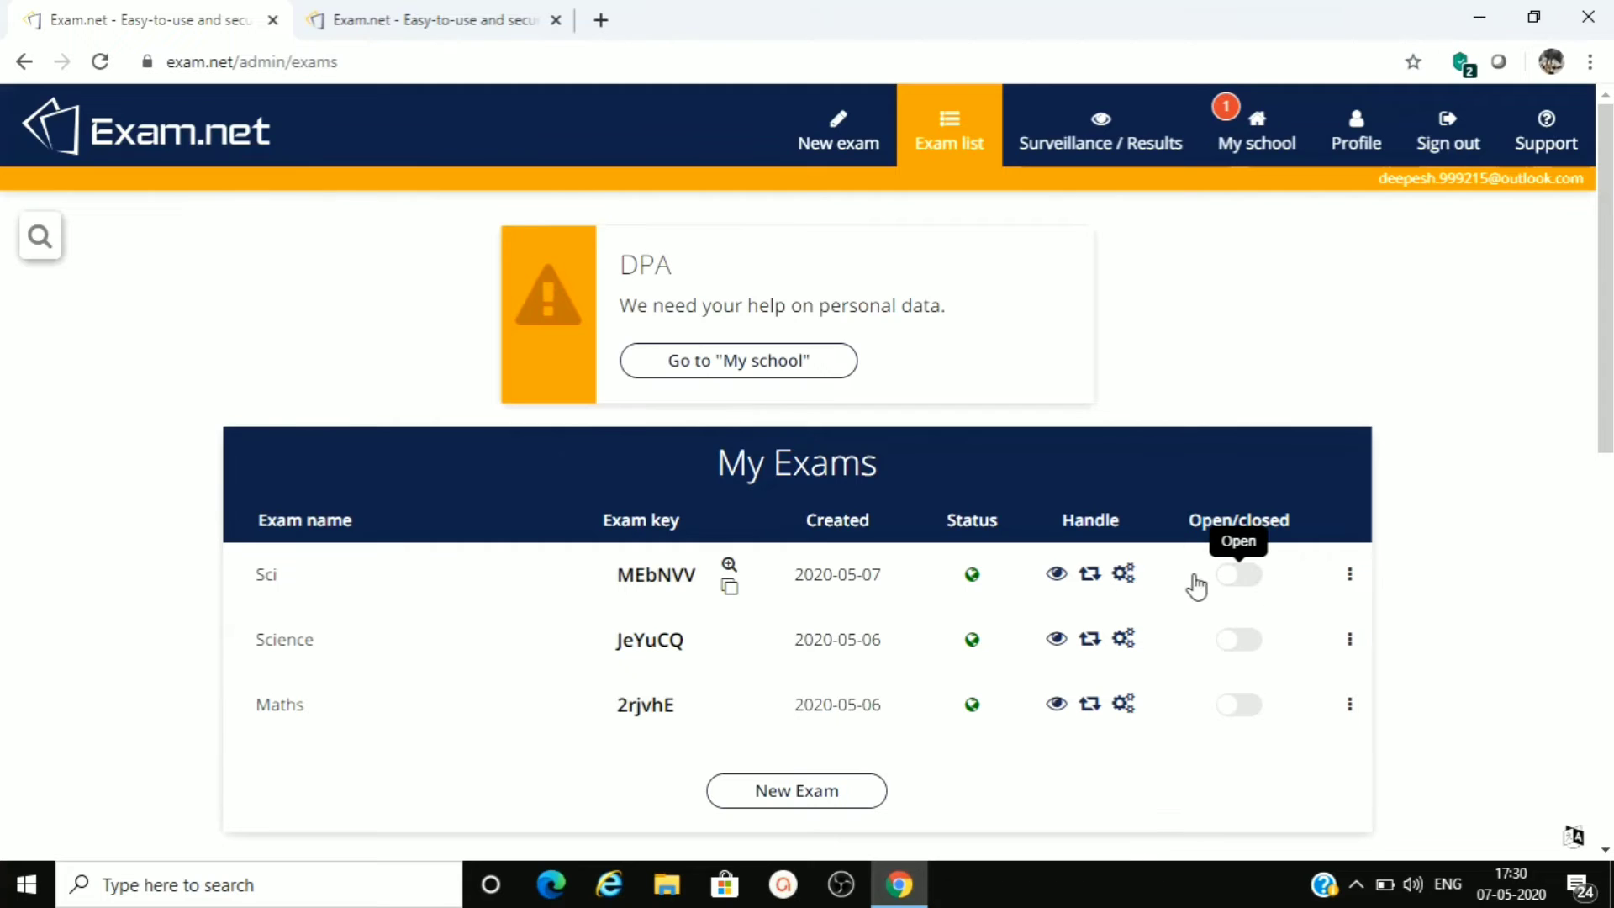
left_click(1254, 577)
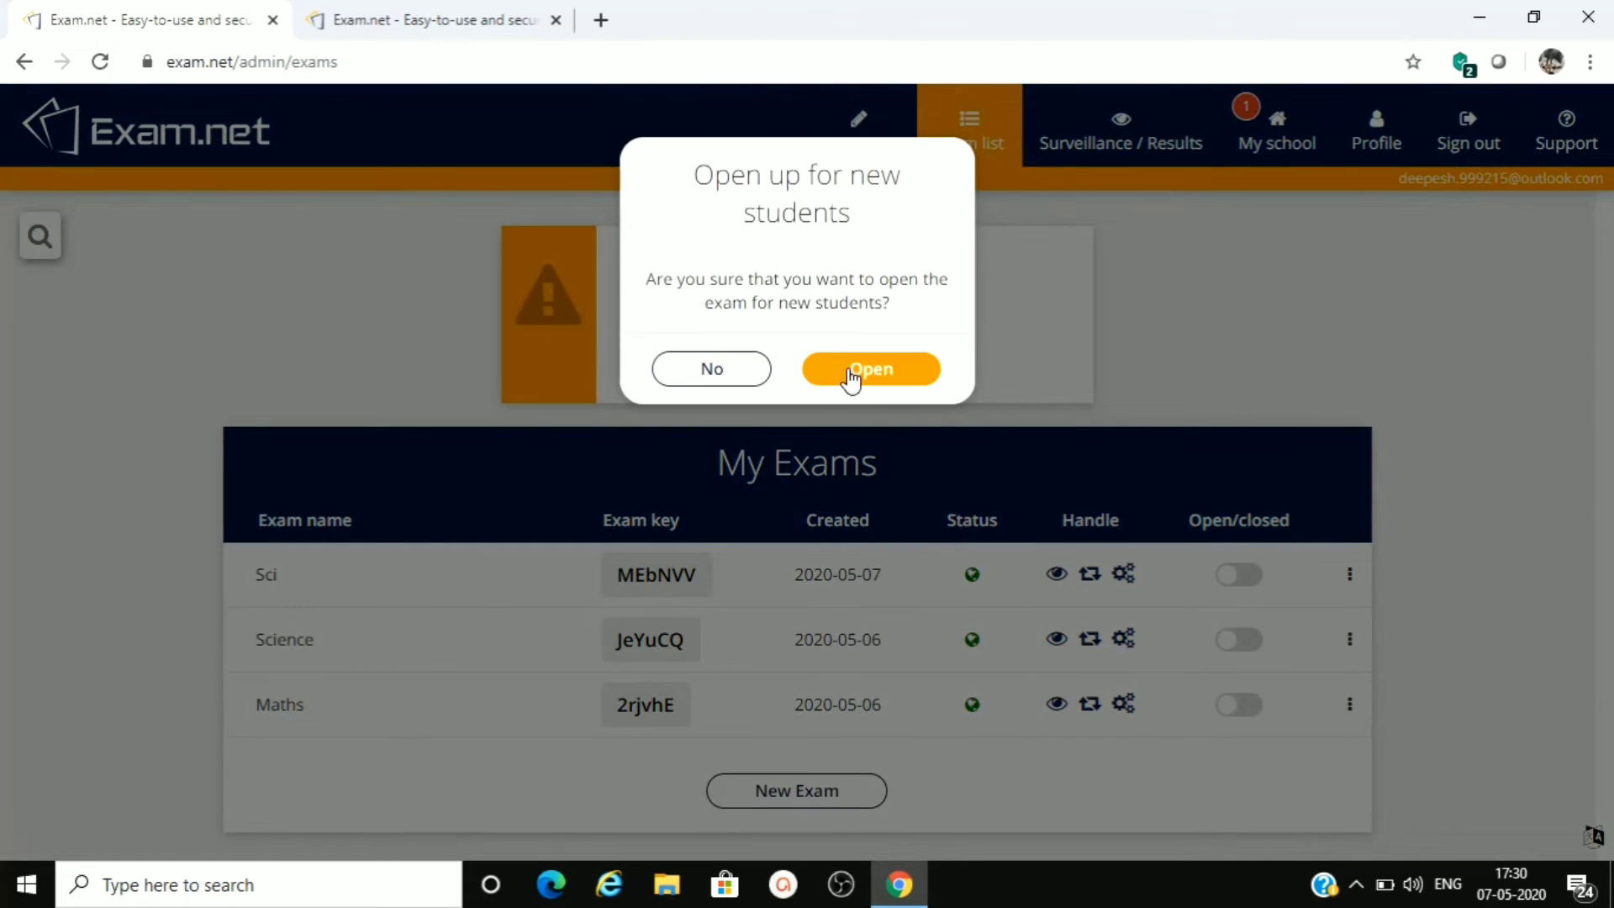
left_click(851, 377)
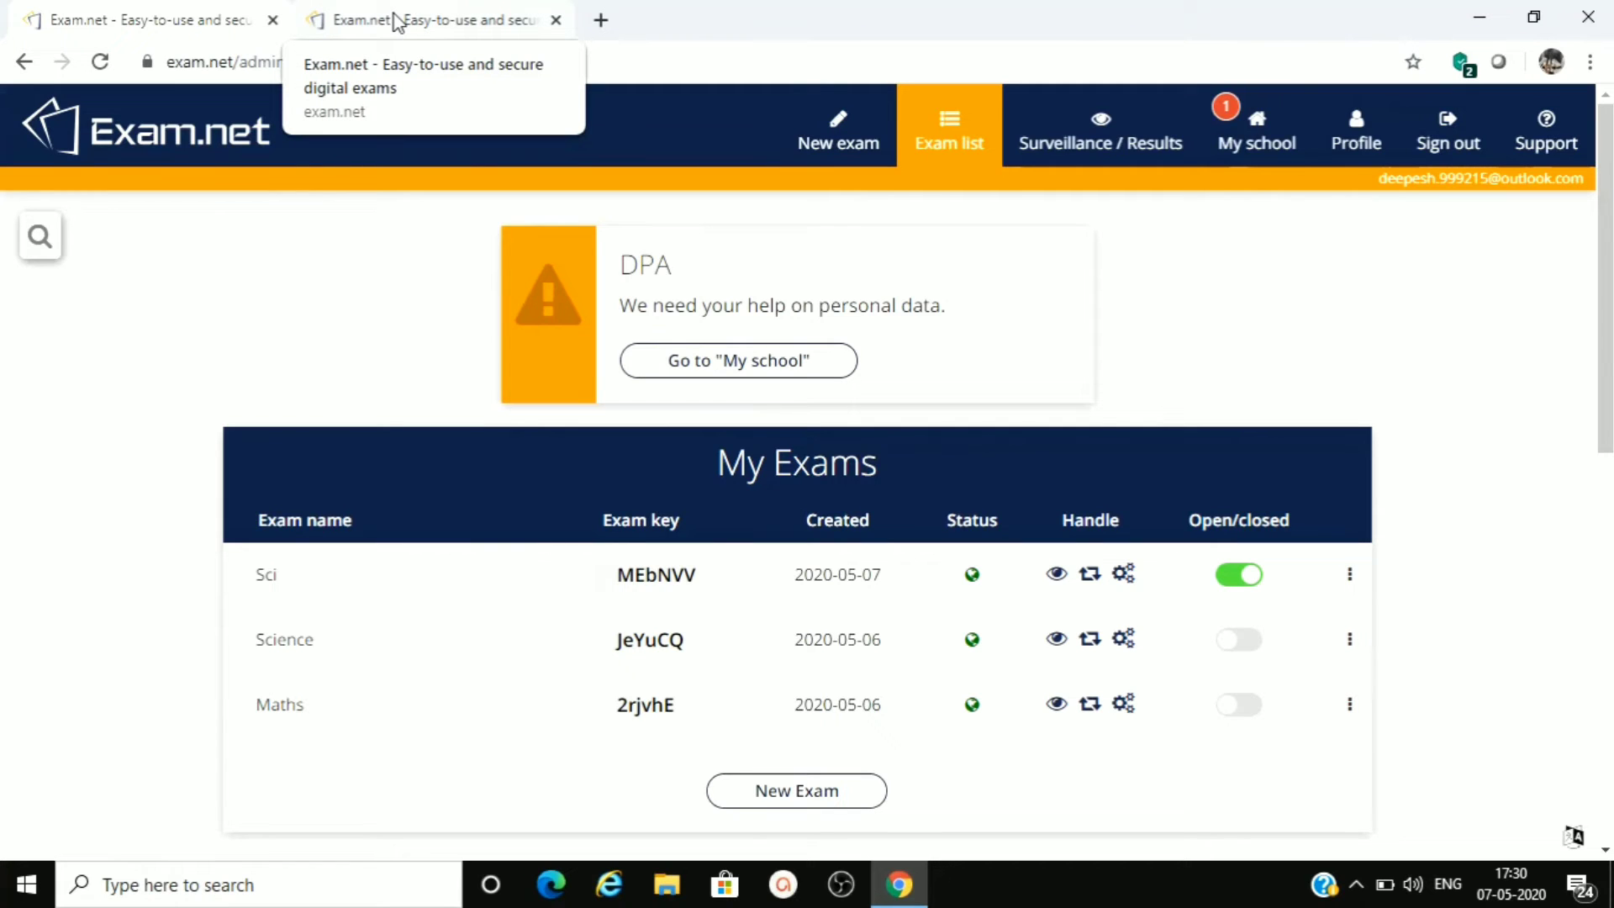
- Begin the exam in the student's browser tab and write "sfdgfdahhfdh" in the answer area
left_click(397, 20)
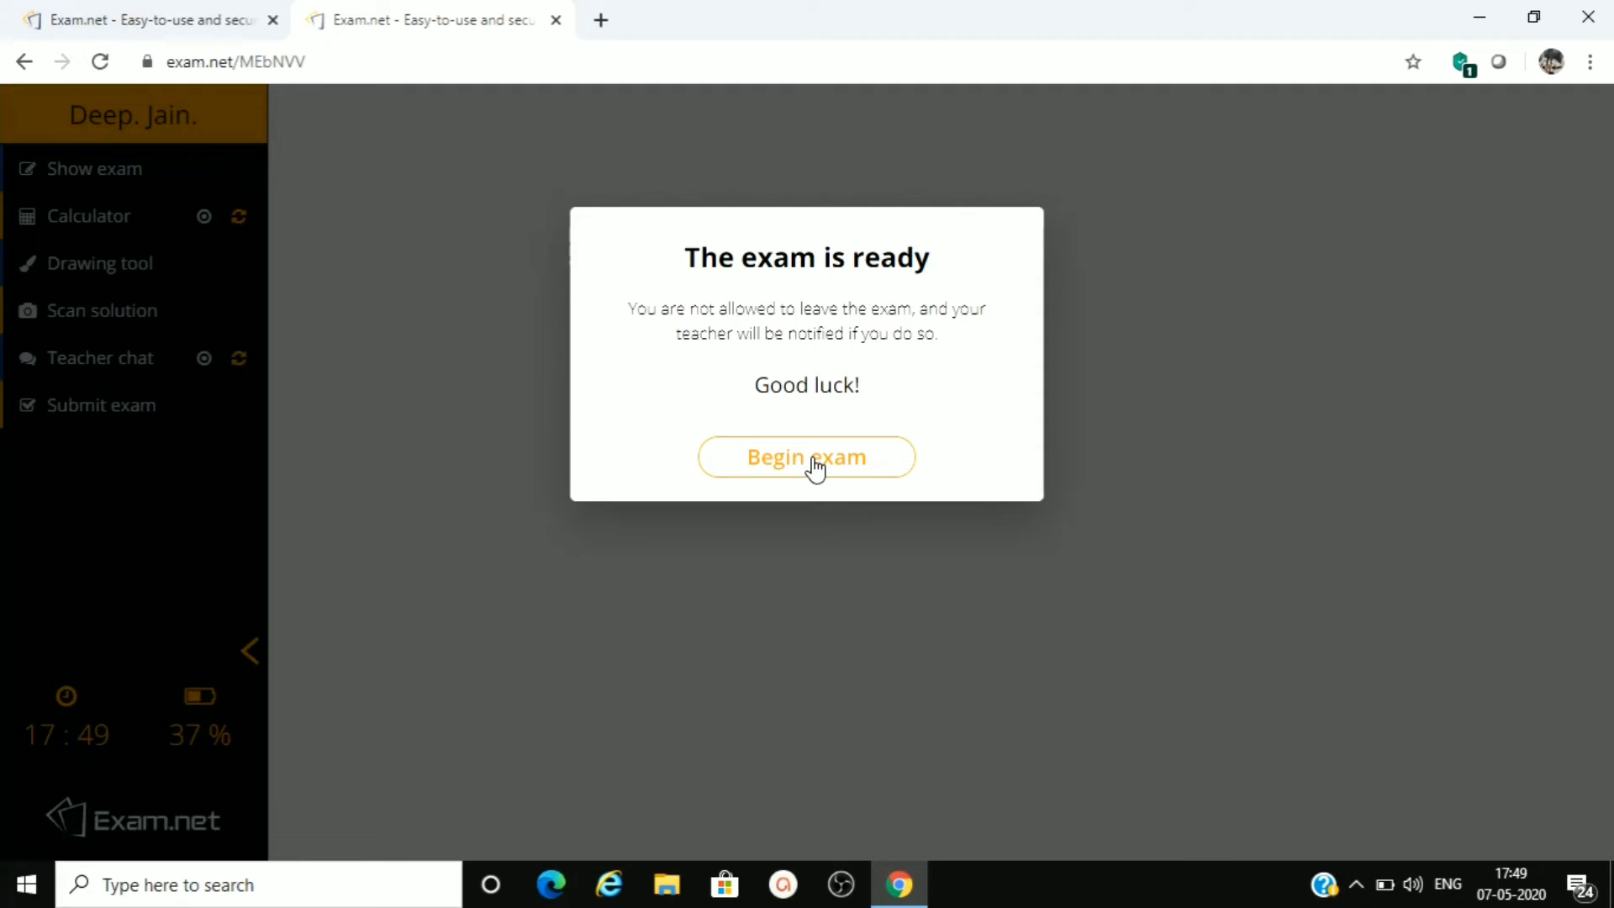
left_click(814, 459)
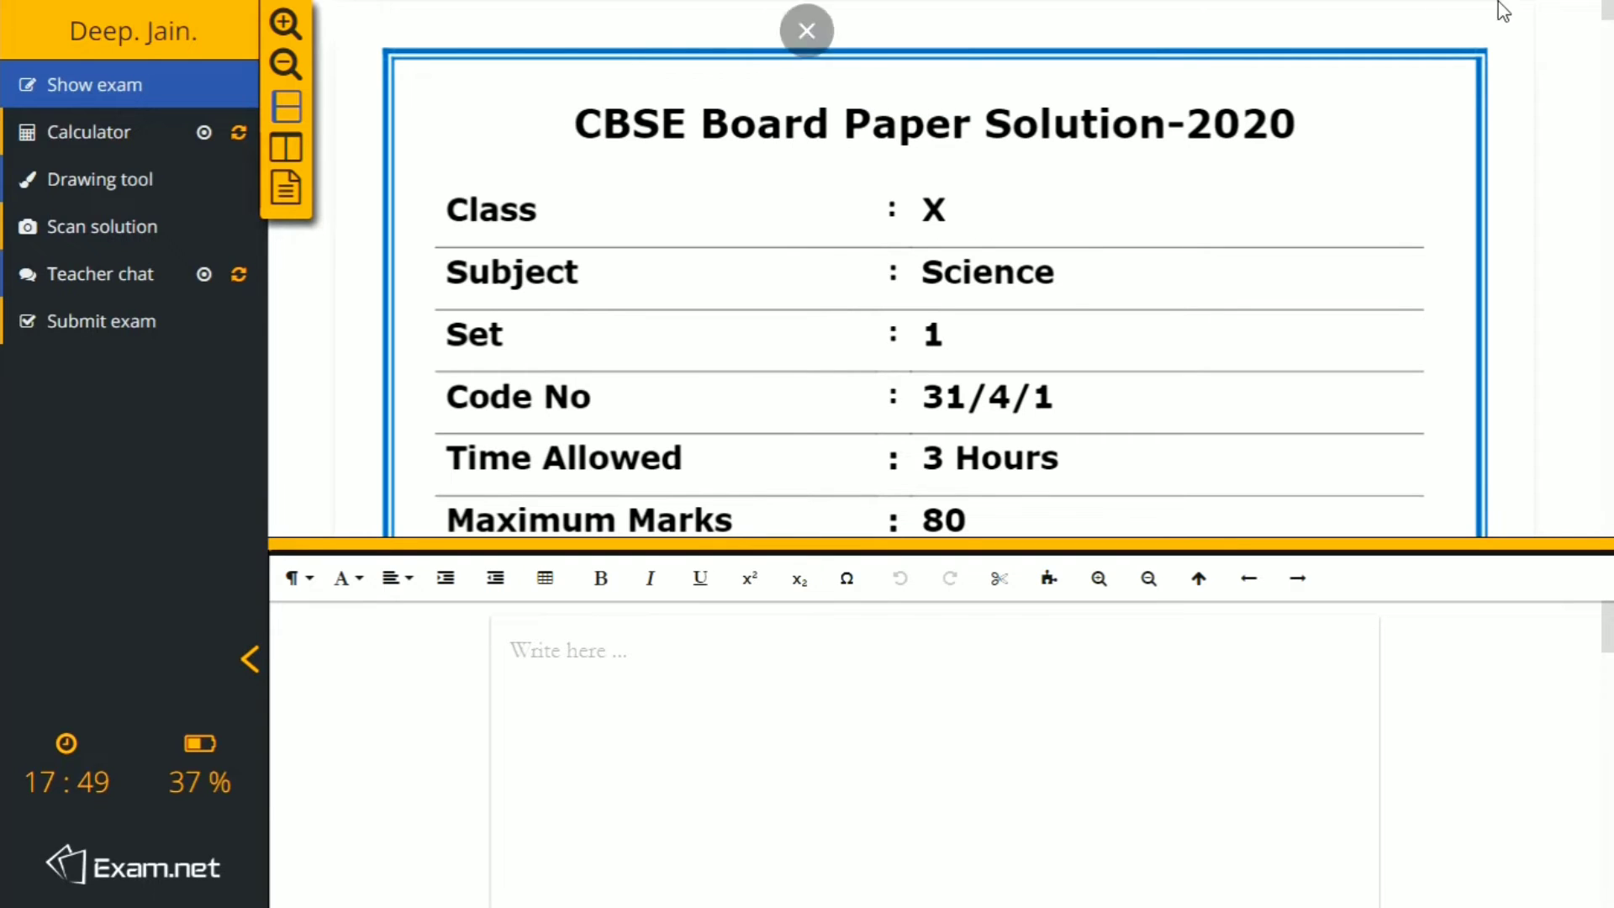
scroll(1607, 15, "down", 15)
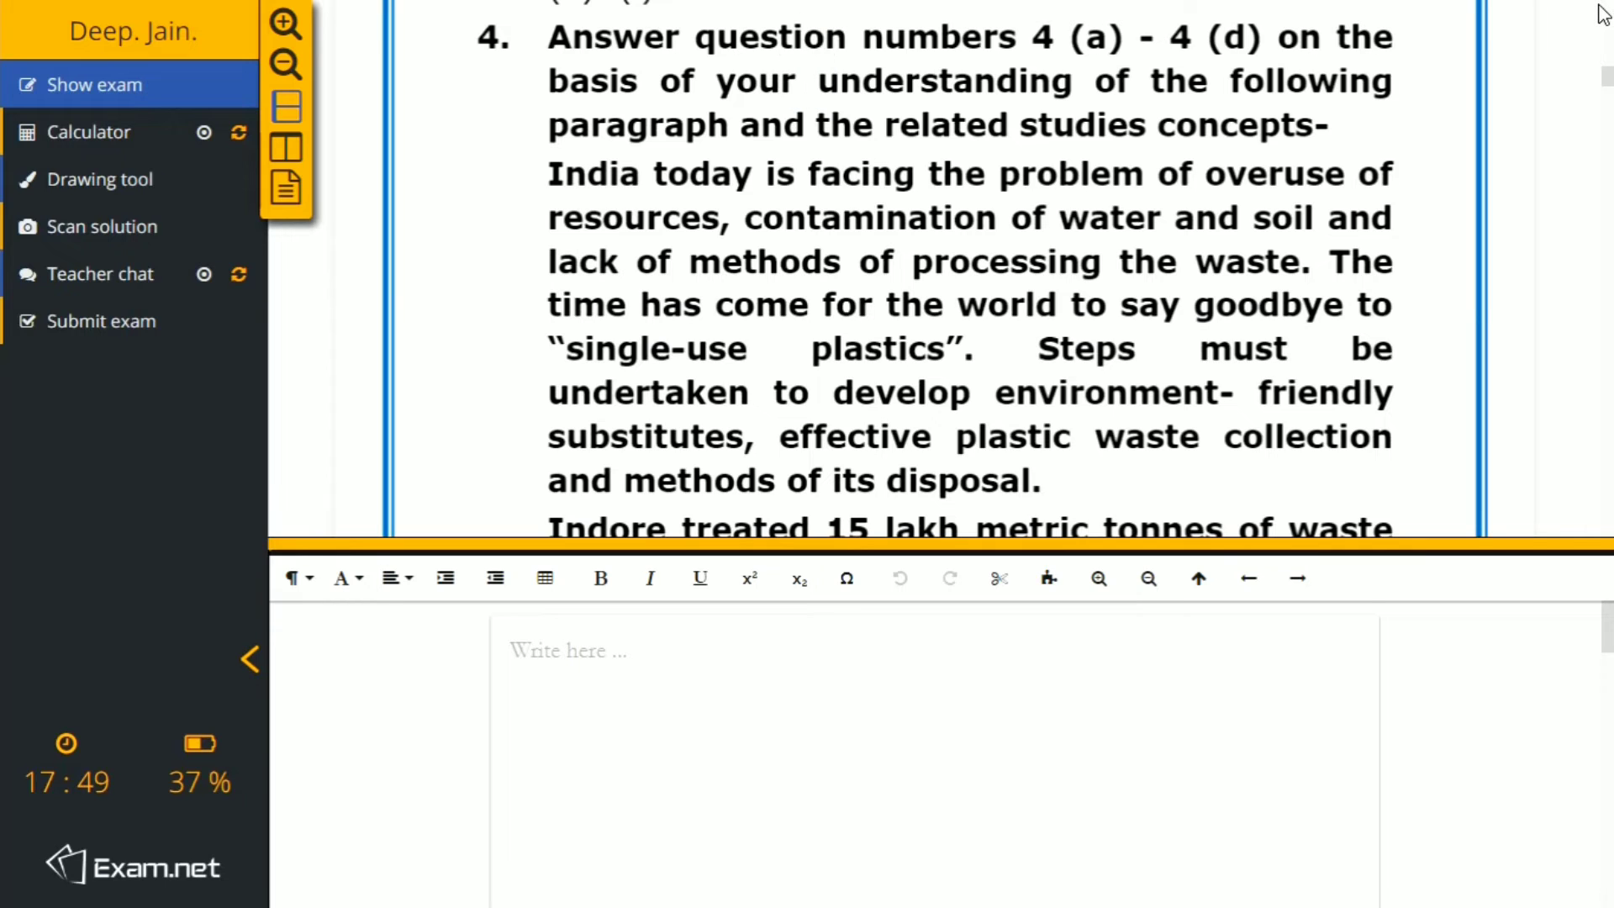
left_click_drag(1607, 84, 1604, 13)
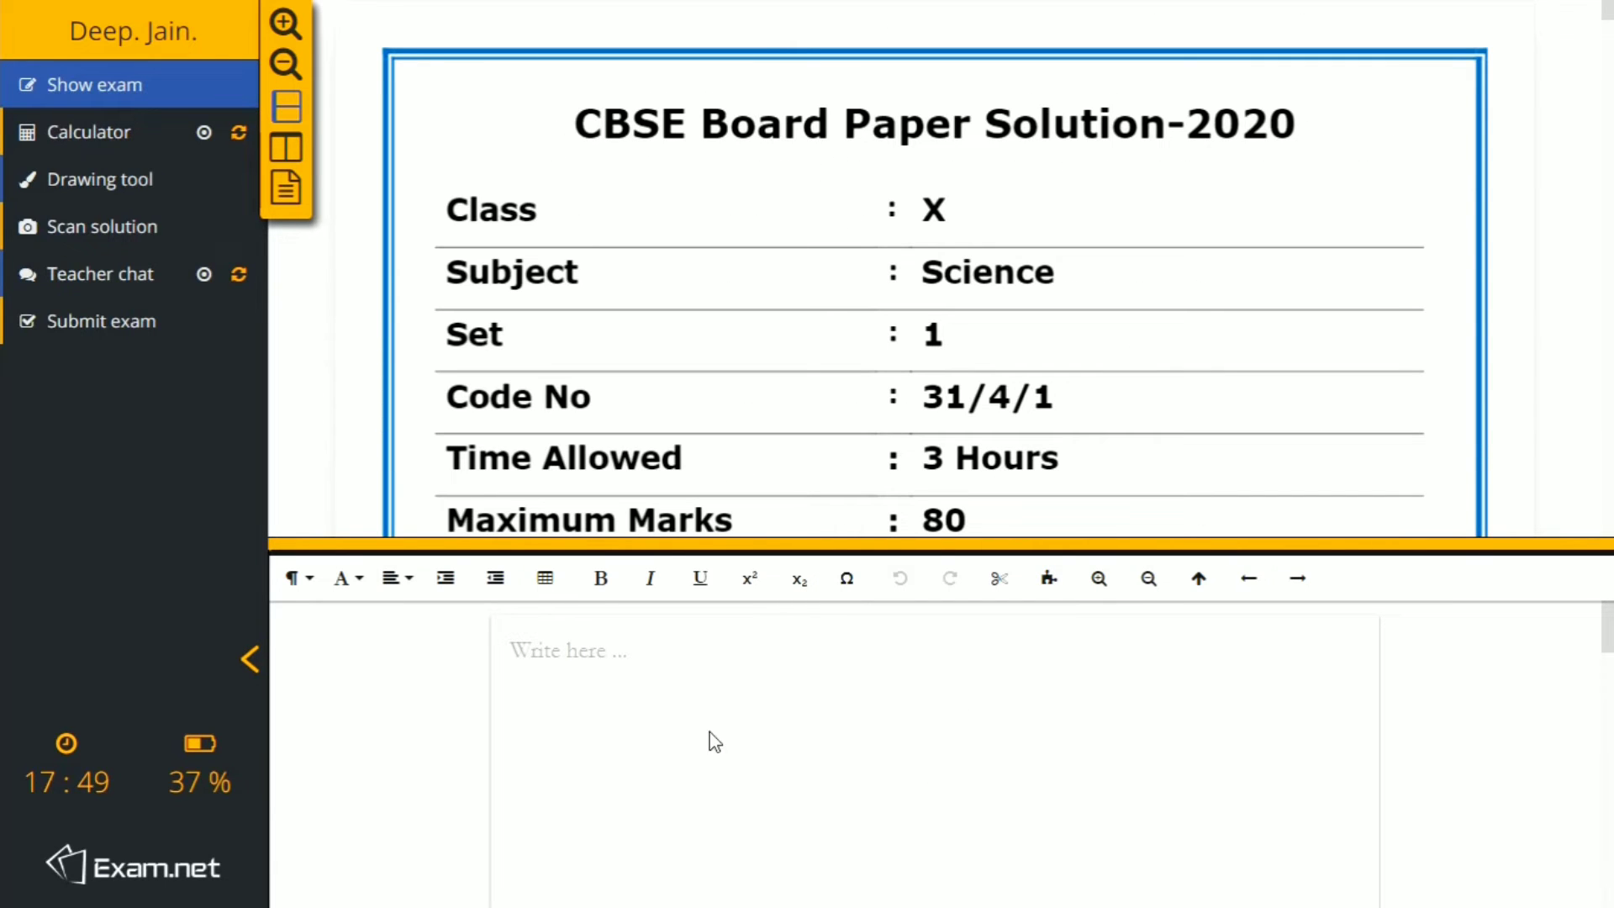
left_click(757, 709)
type("sfdgfdahhfdh")
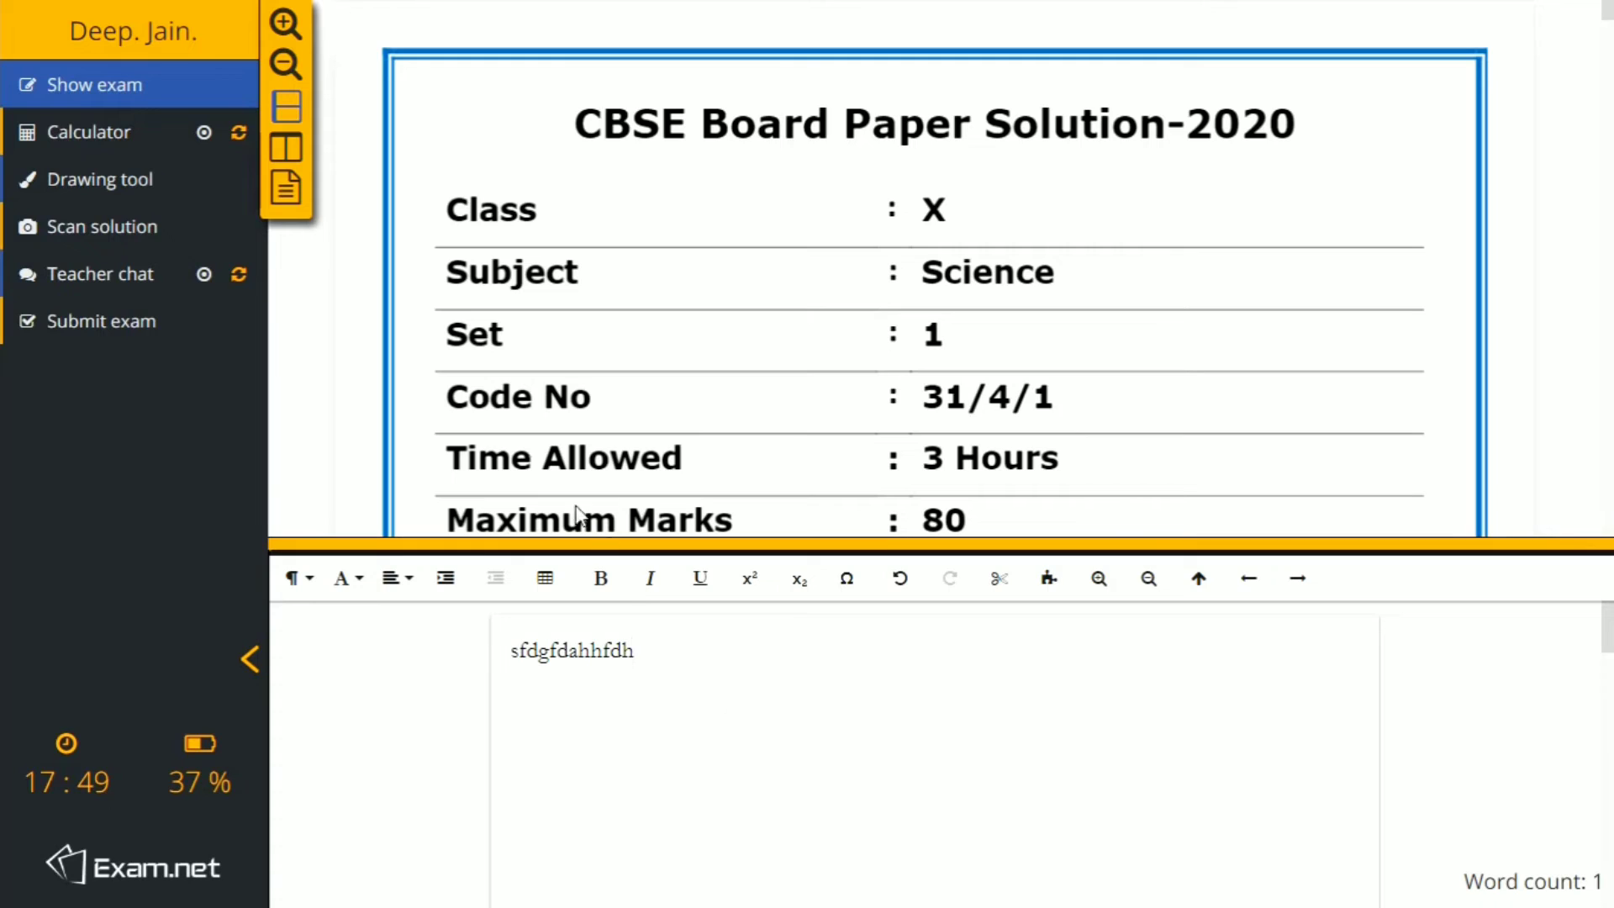
- Bring up the calculator in the student exam and close it again
left_click(72, 114)
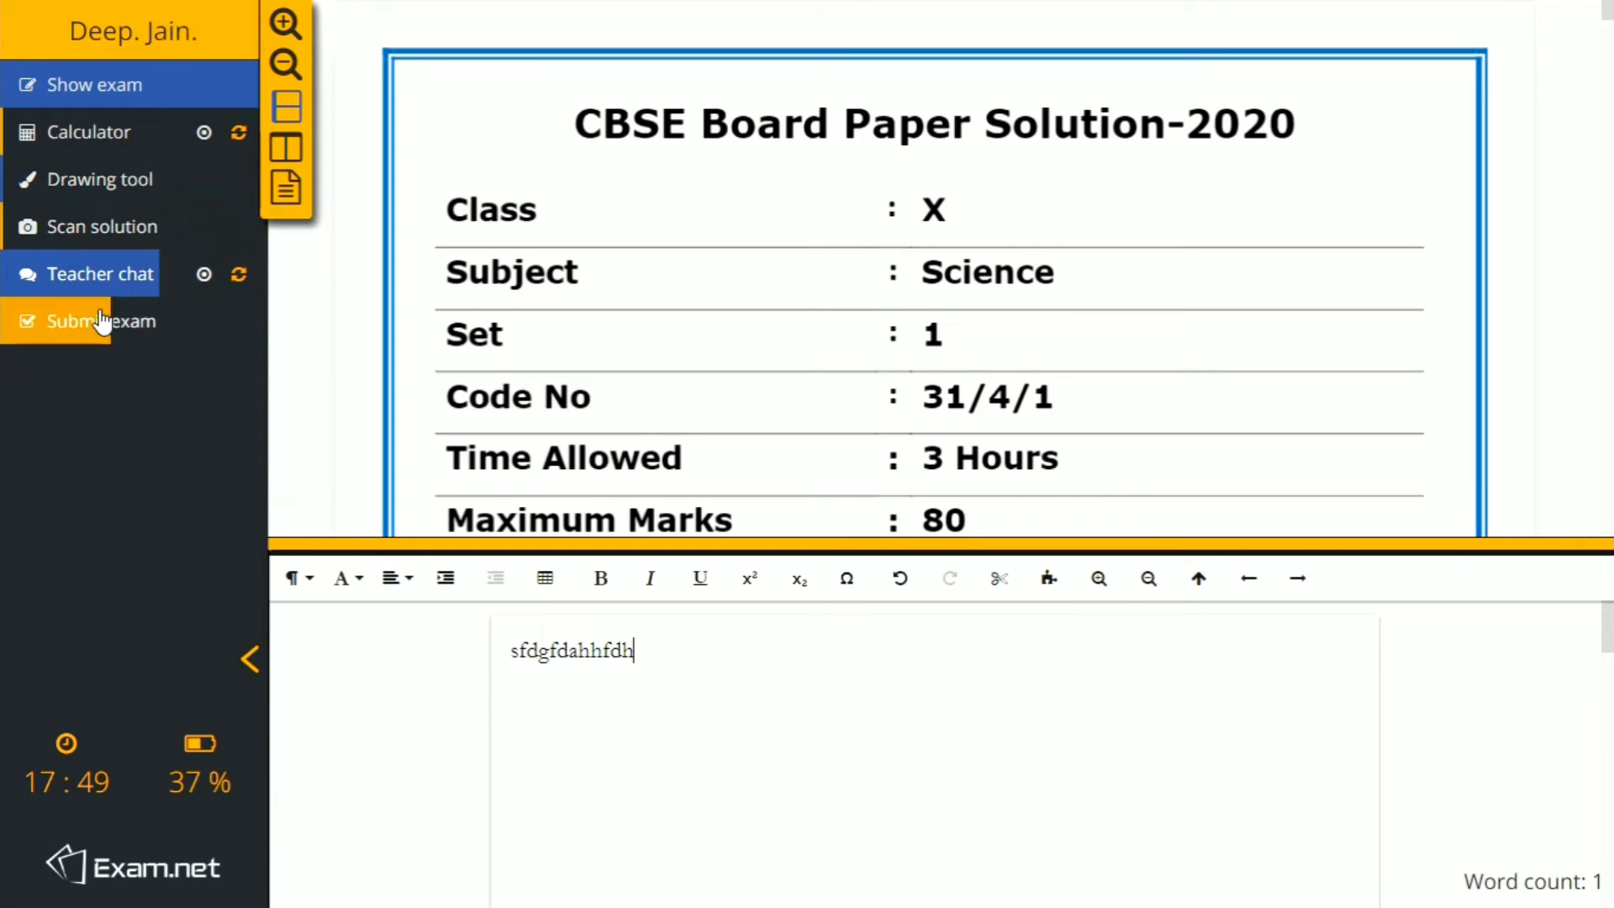
left_click(92, 144)
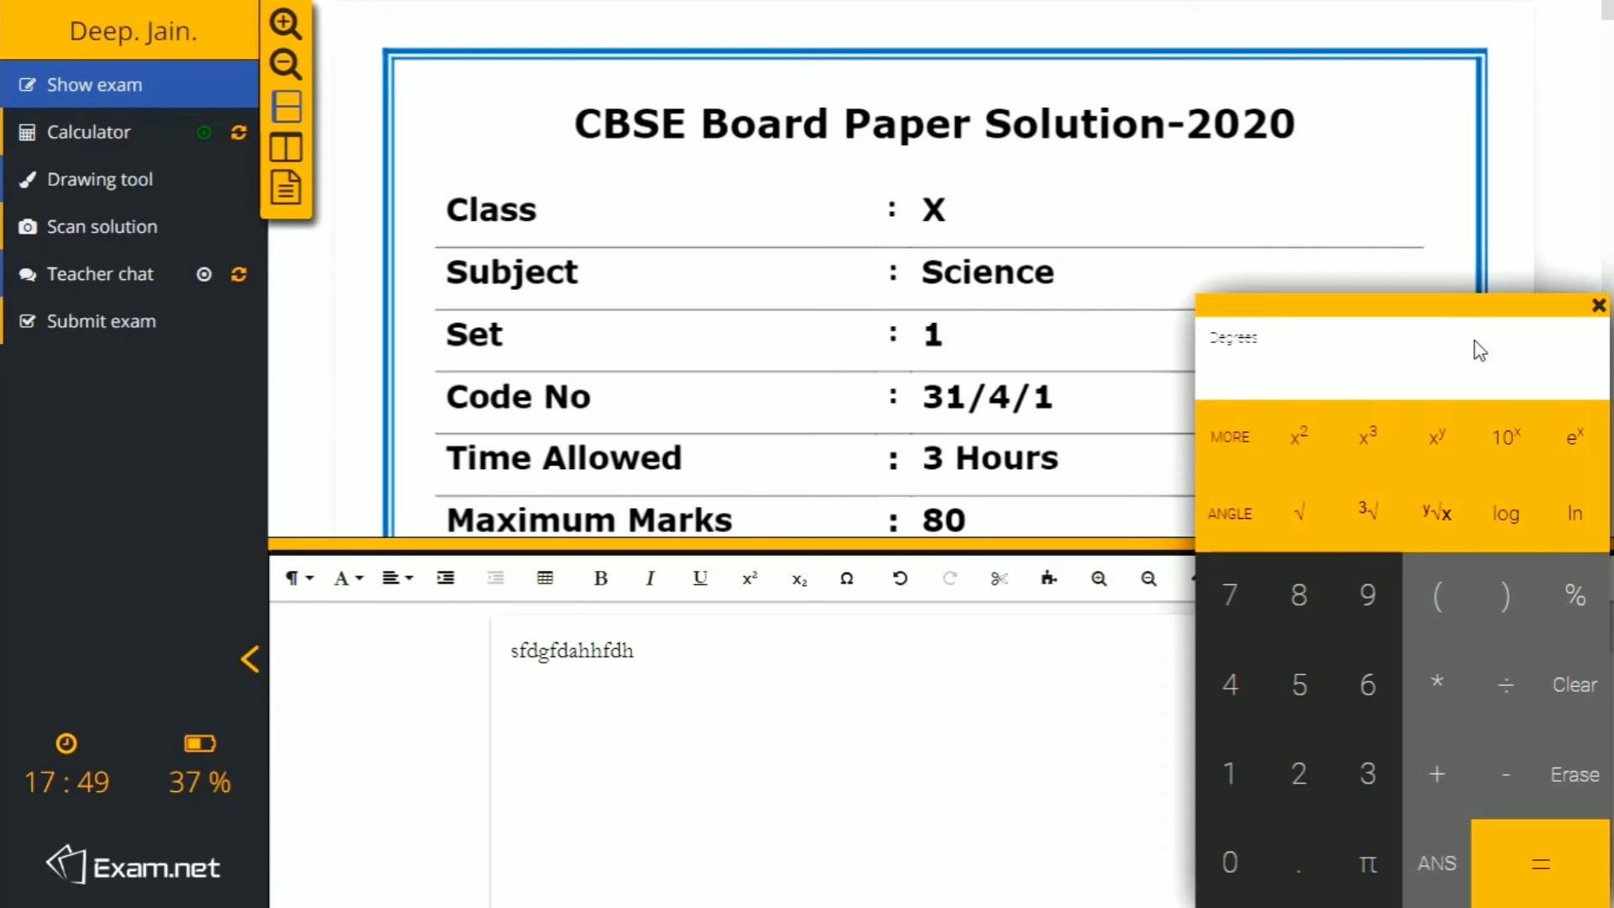
left_click(1598, 306)
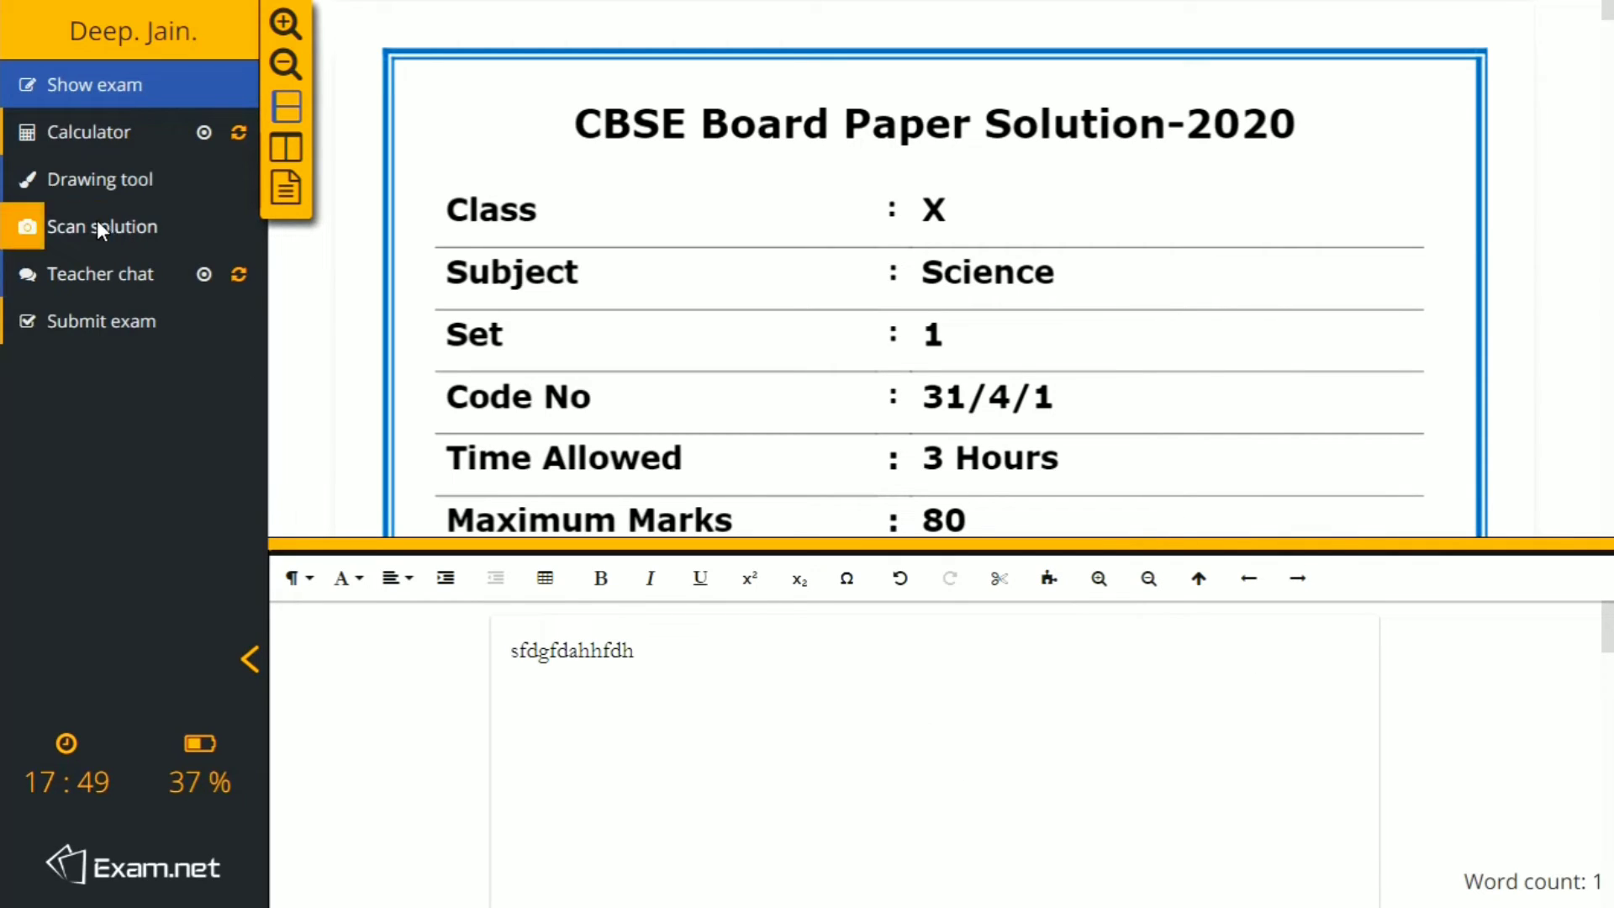
- Sketch a freehand curve and an ellipse with the Drawing tool, clear the canvas and switch to Scan solution
left_click(85, 184)
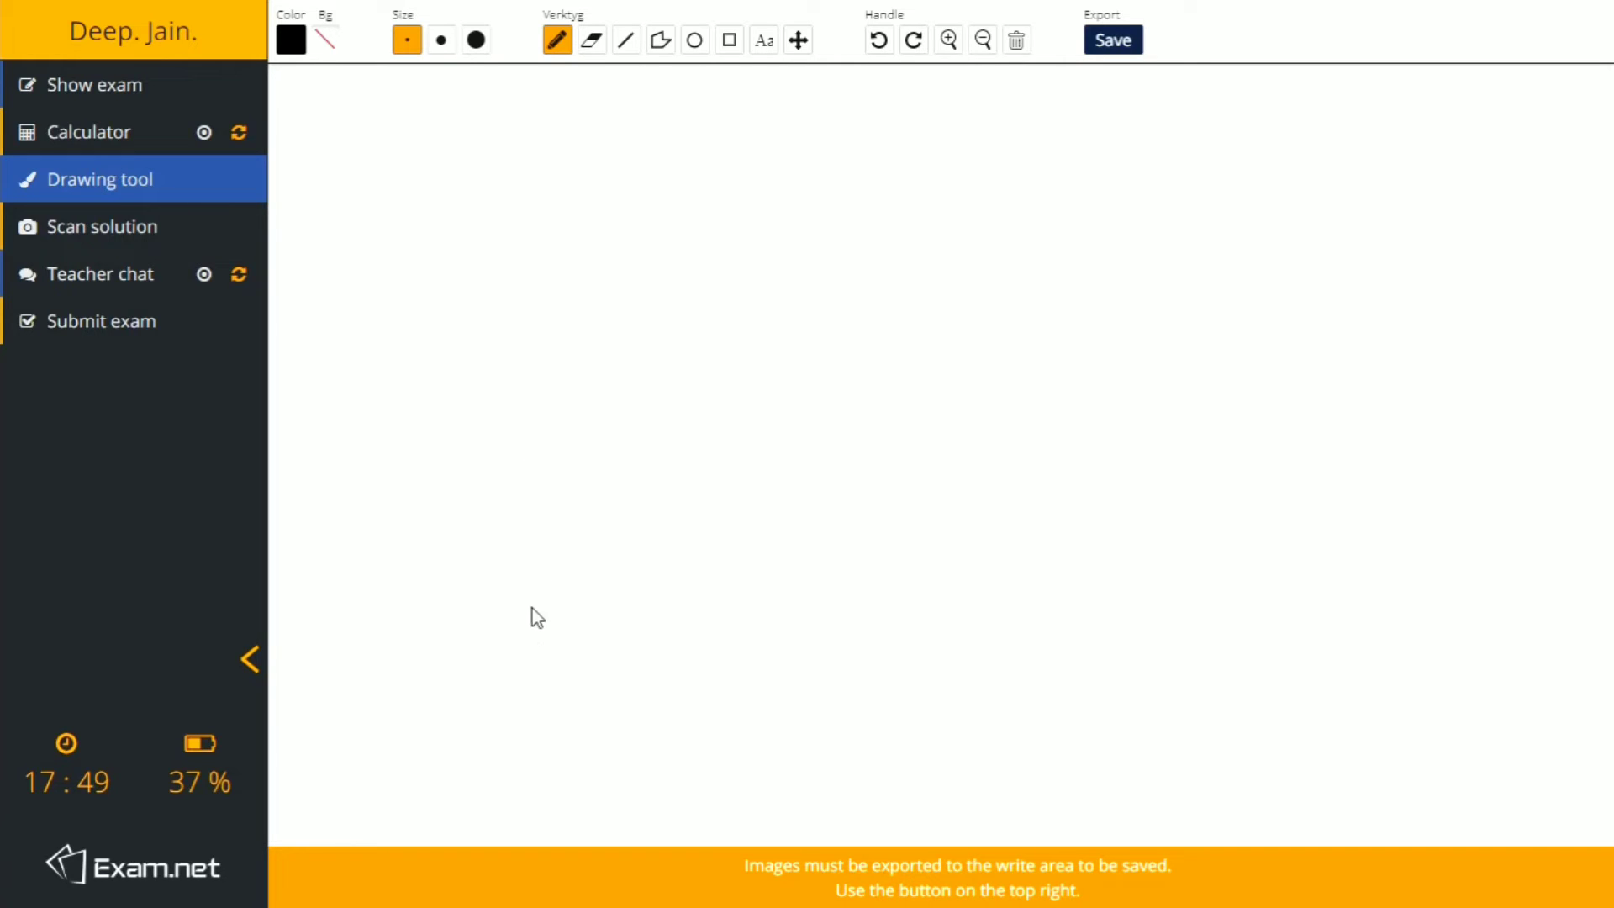
mouse_move(532, 607)
left_mouse_down()
mouse_move(619, 349)
mouse_move(695, 234)
mouse_move(735, 201)
mouse_move(812, 212)
mouse_move(839, 197)
left_mouse_up()
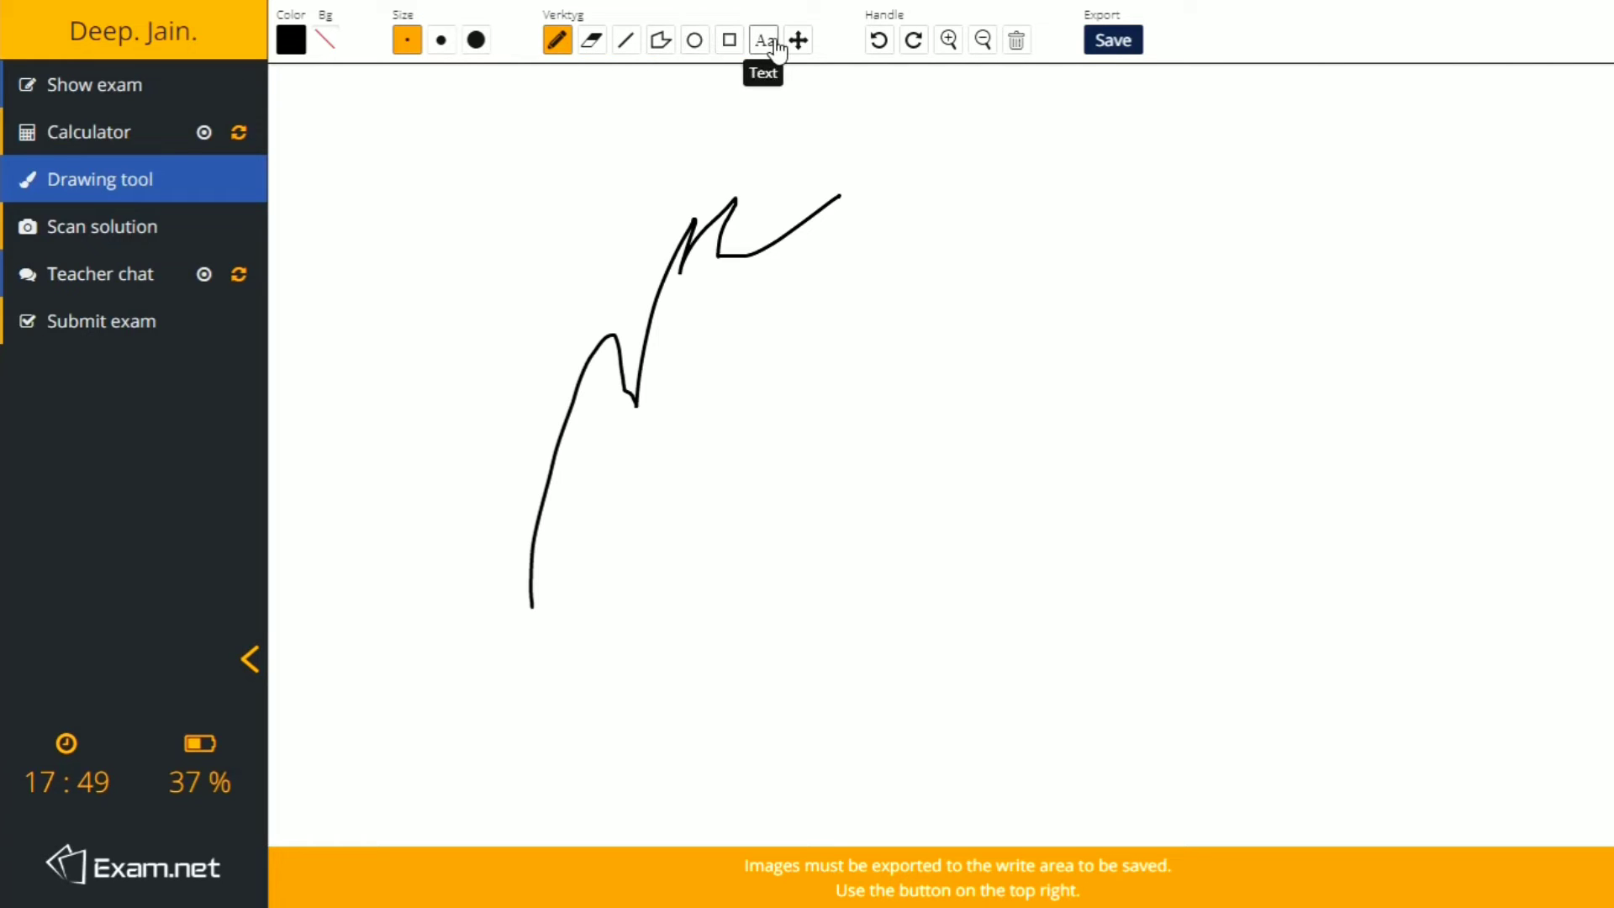
left_click(695, 42)
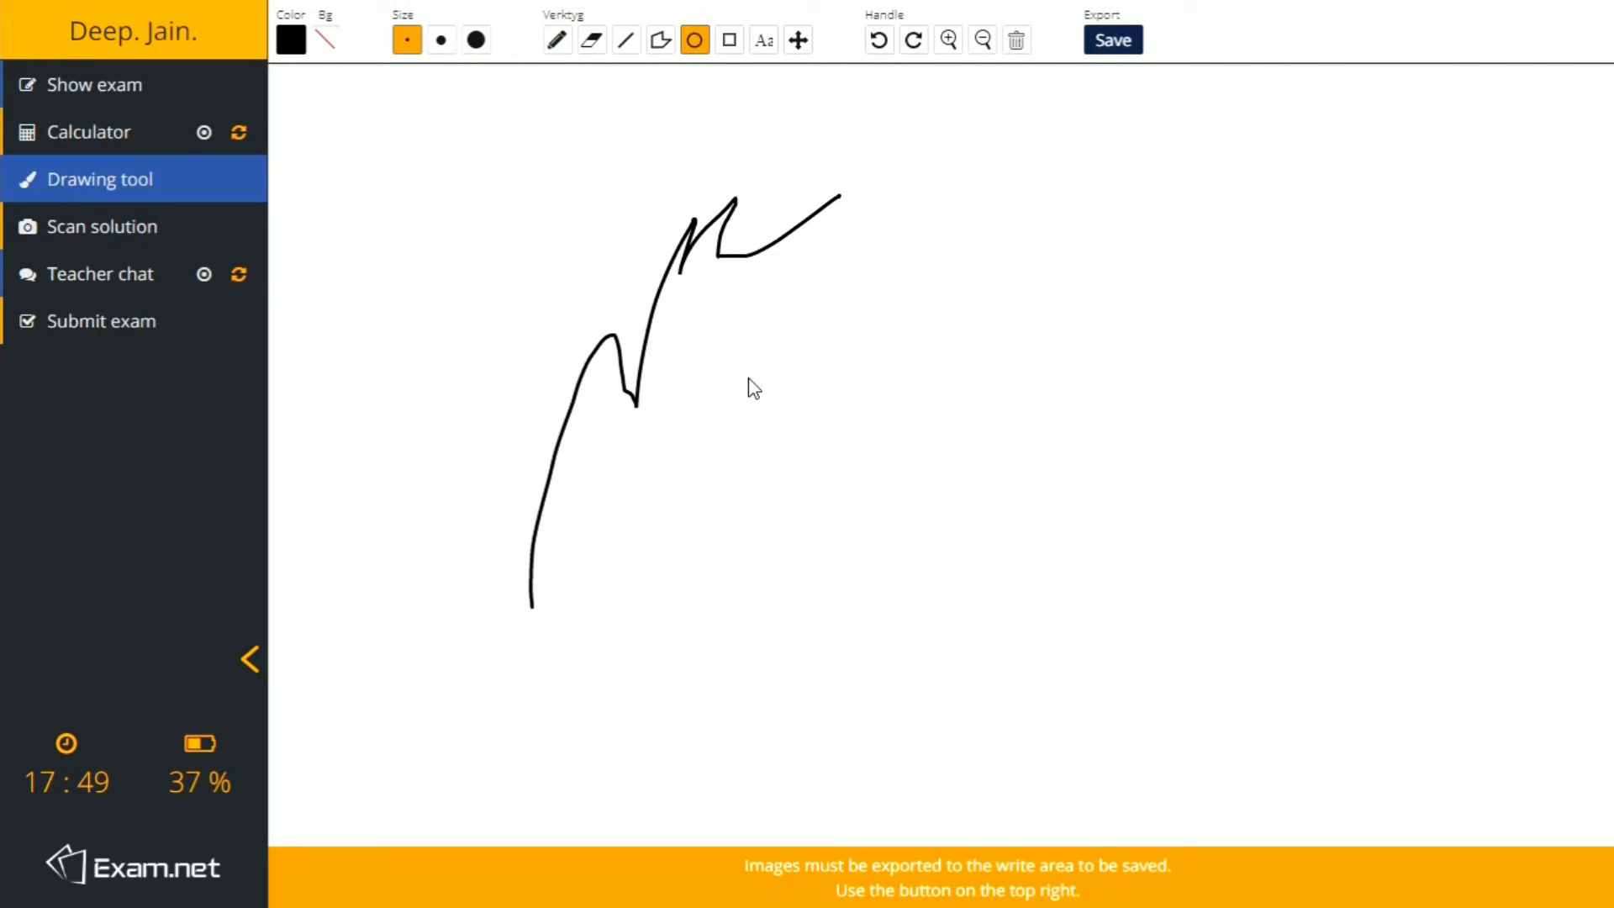
left_click_drag(753, 387, 1073, 637)
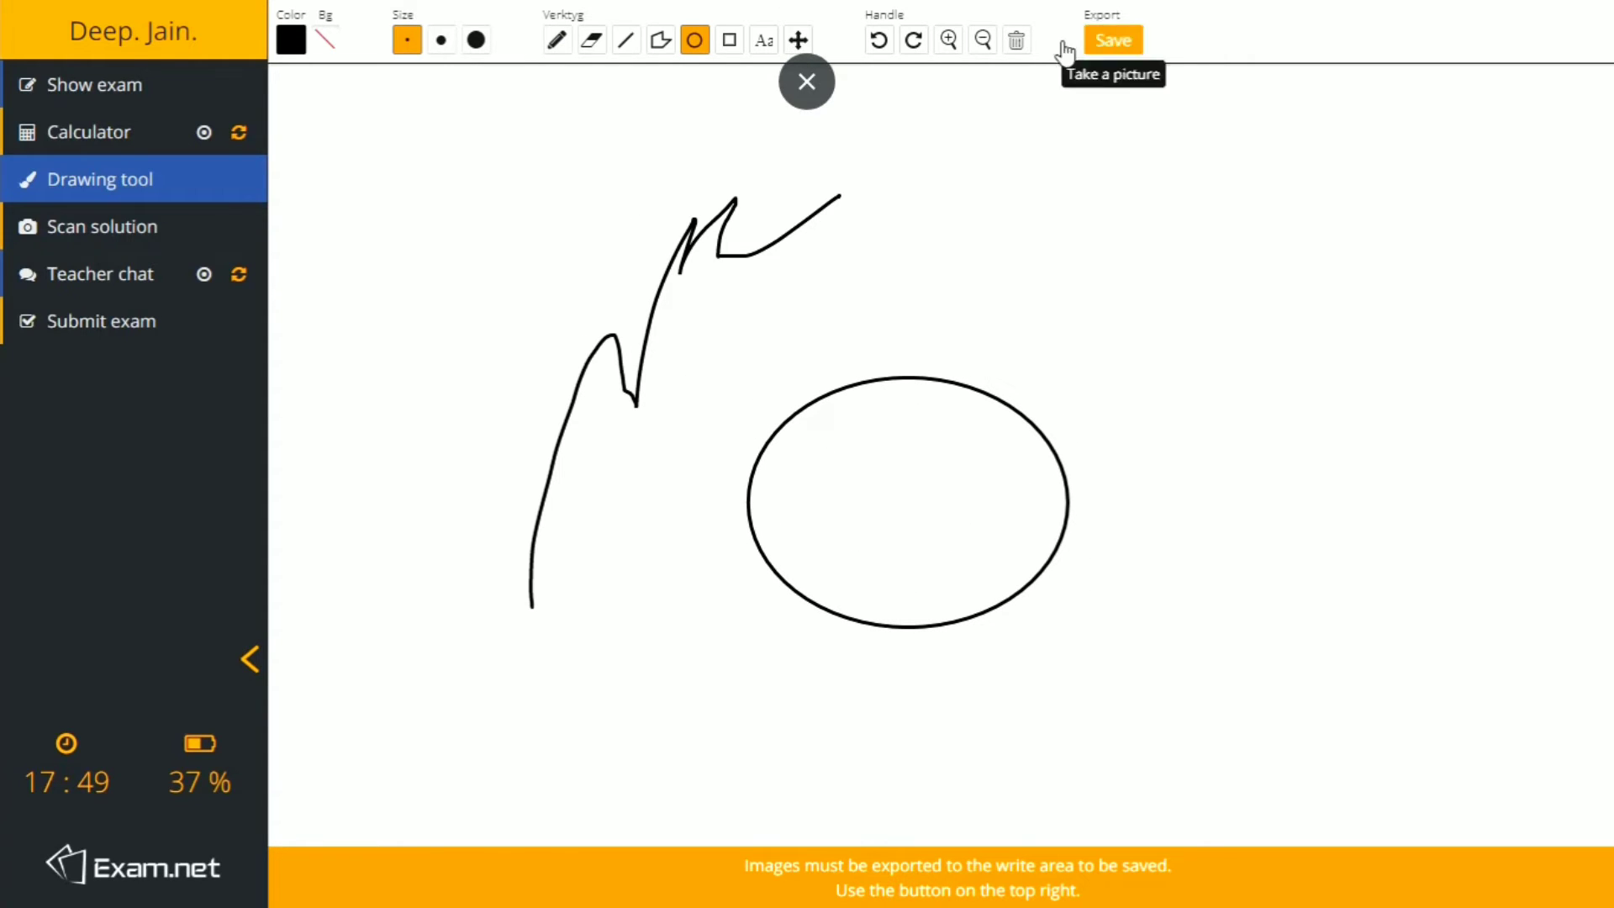
left_click(1017, 40)
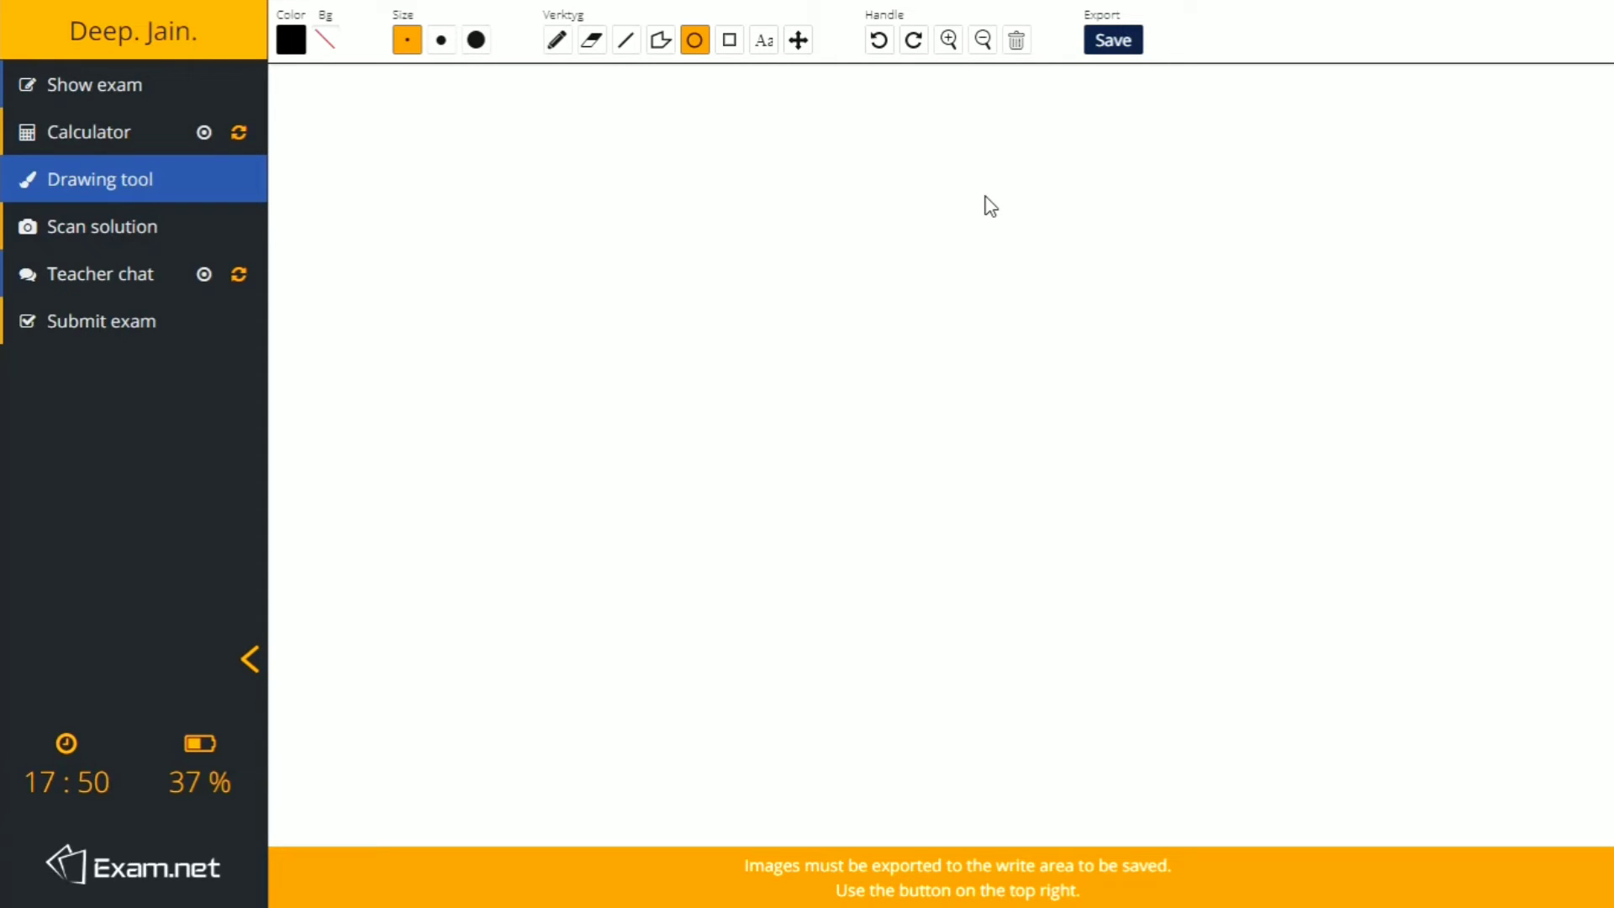
left_click(67, 245)
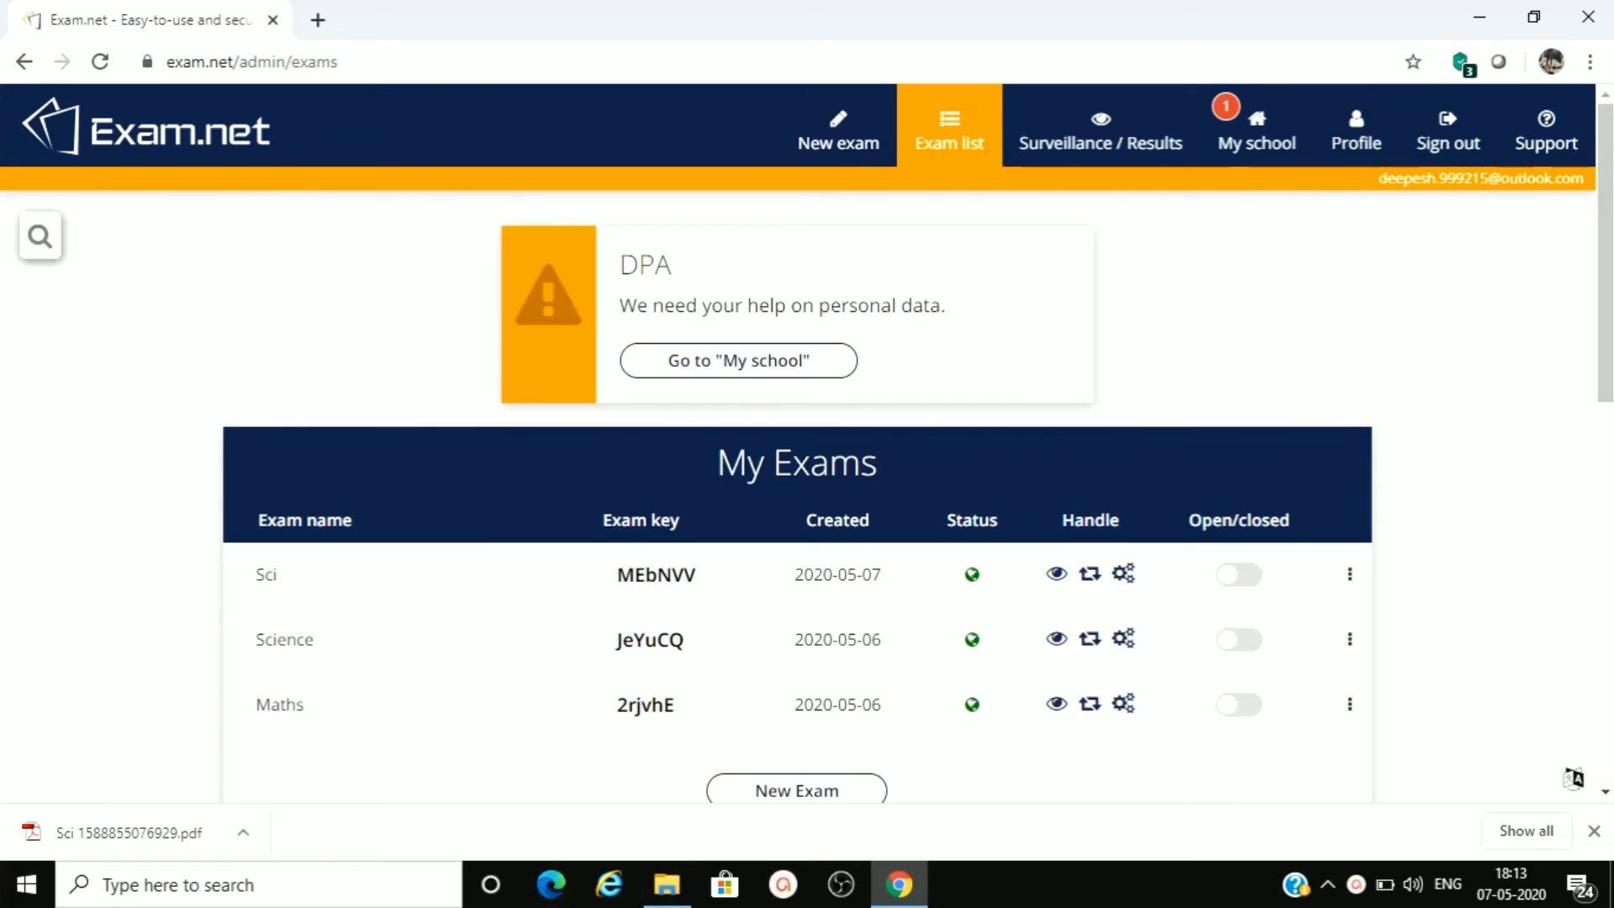
- Open the Science exam's surveillance and results page as teacher and download the second listed student's submission as a PDF
left_click(1057, 145)
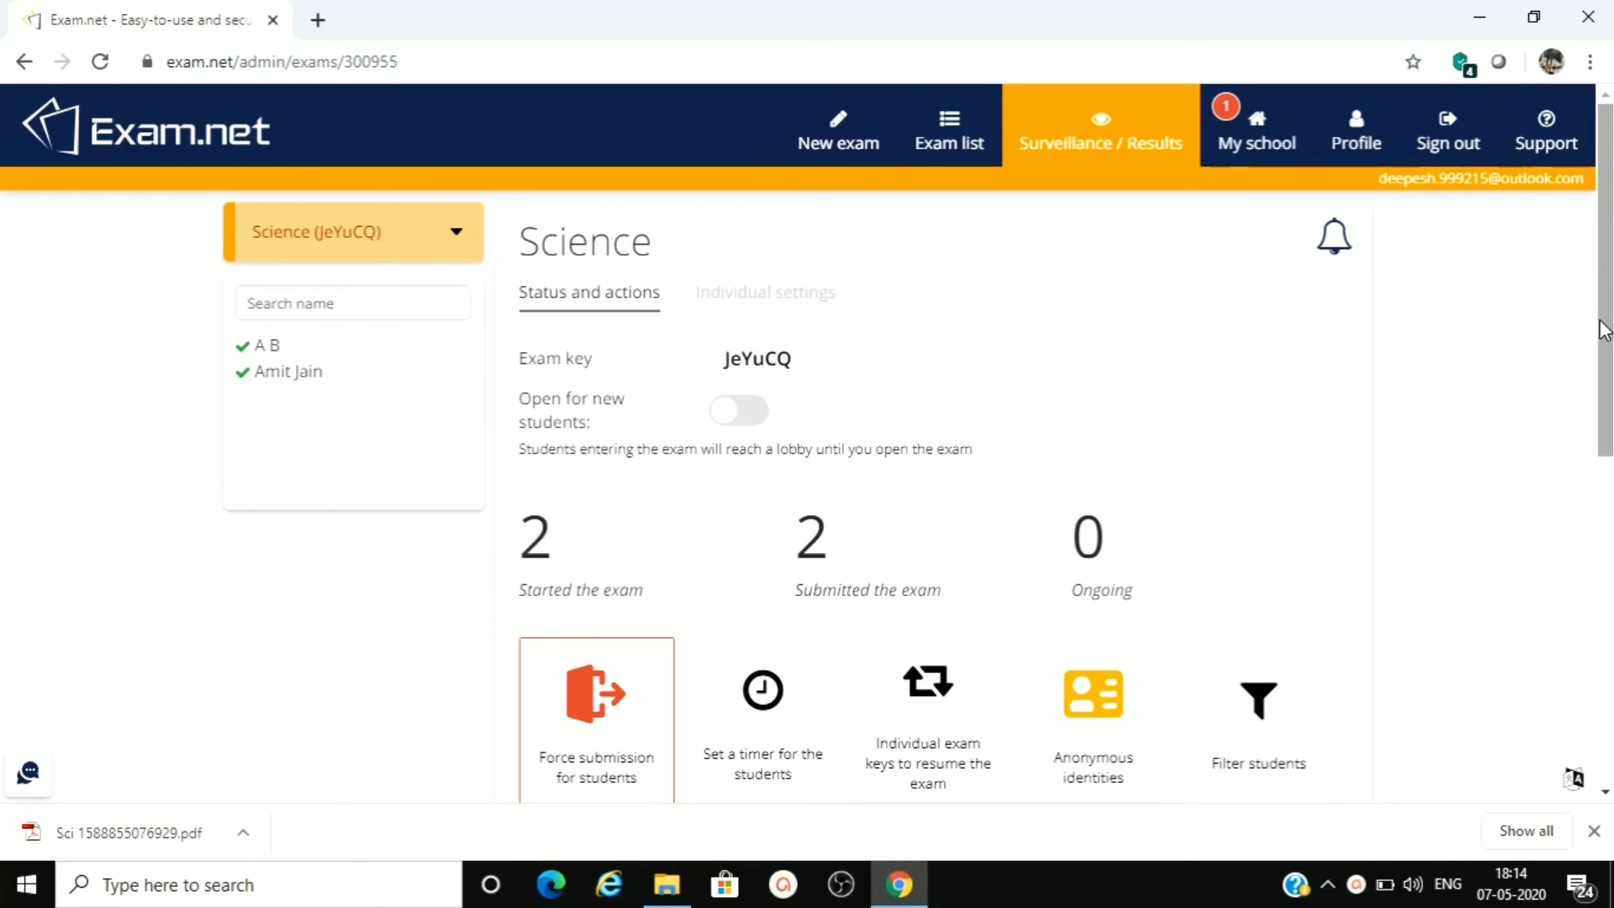
mouse_move(1604, 330)
left_mouse_down()
mouse_move(1604, 486)
mouse_move(1607, 338)
left_mouse_up()
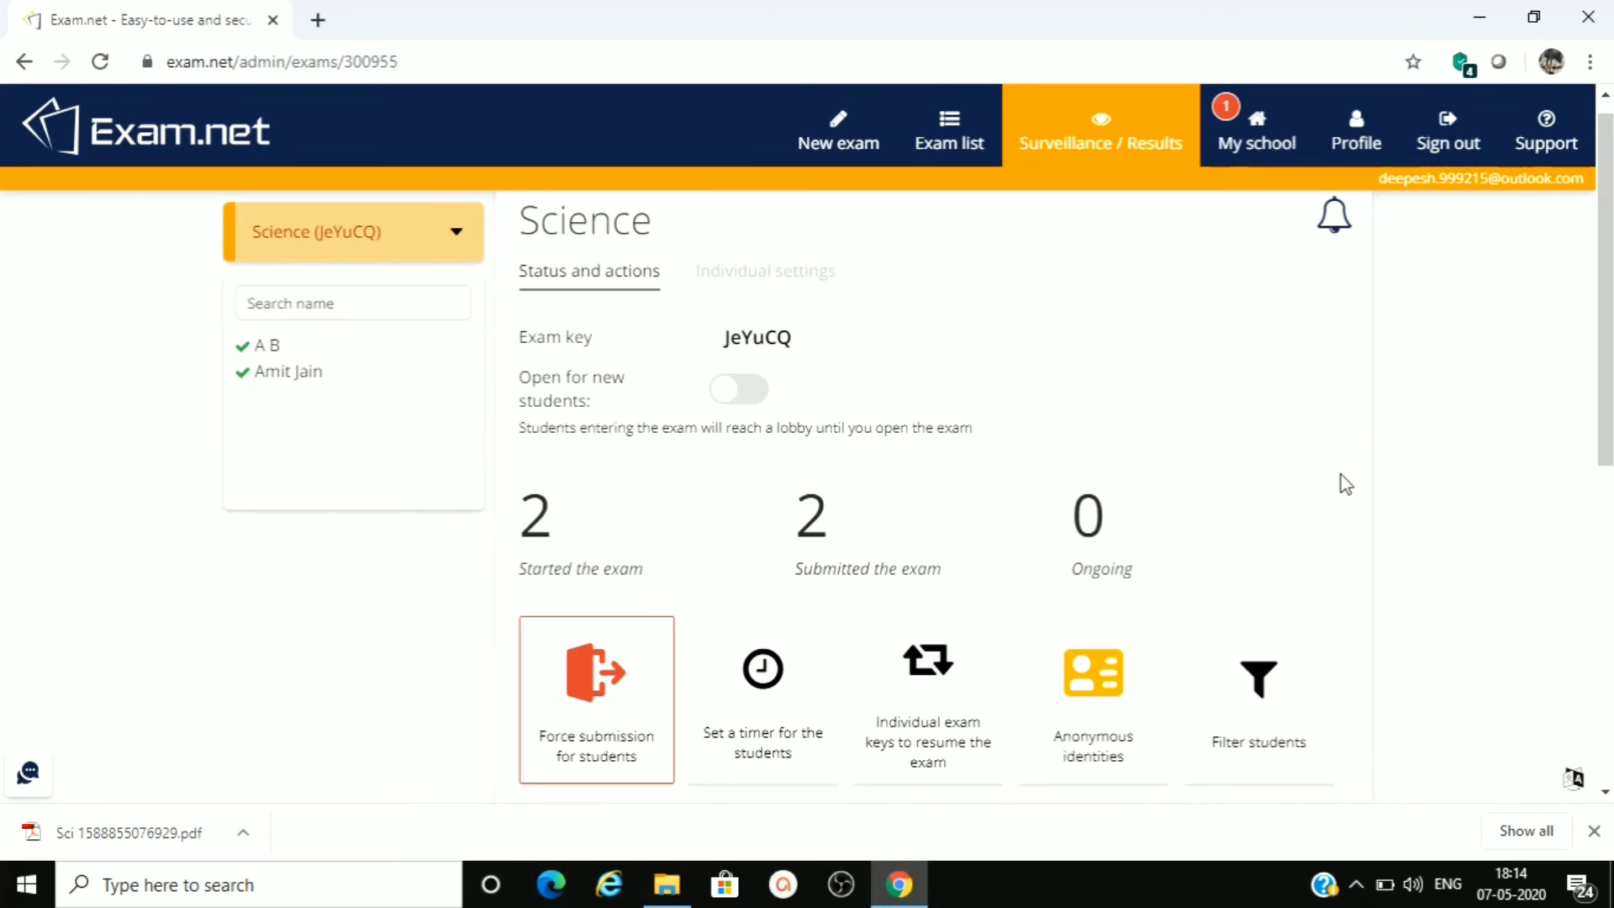
left_click_drag(1606, 295, 1609, 461)
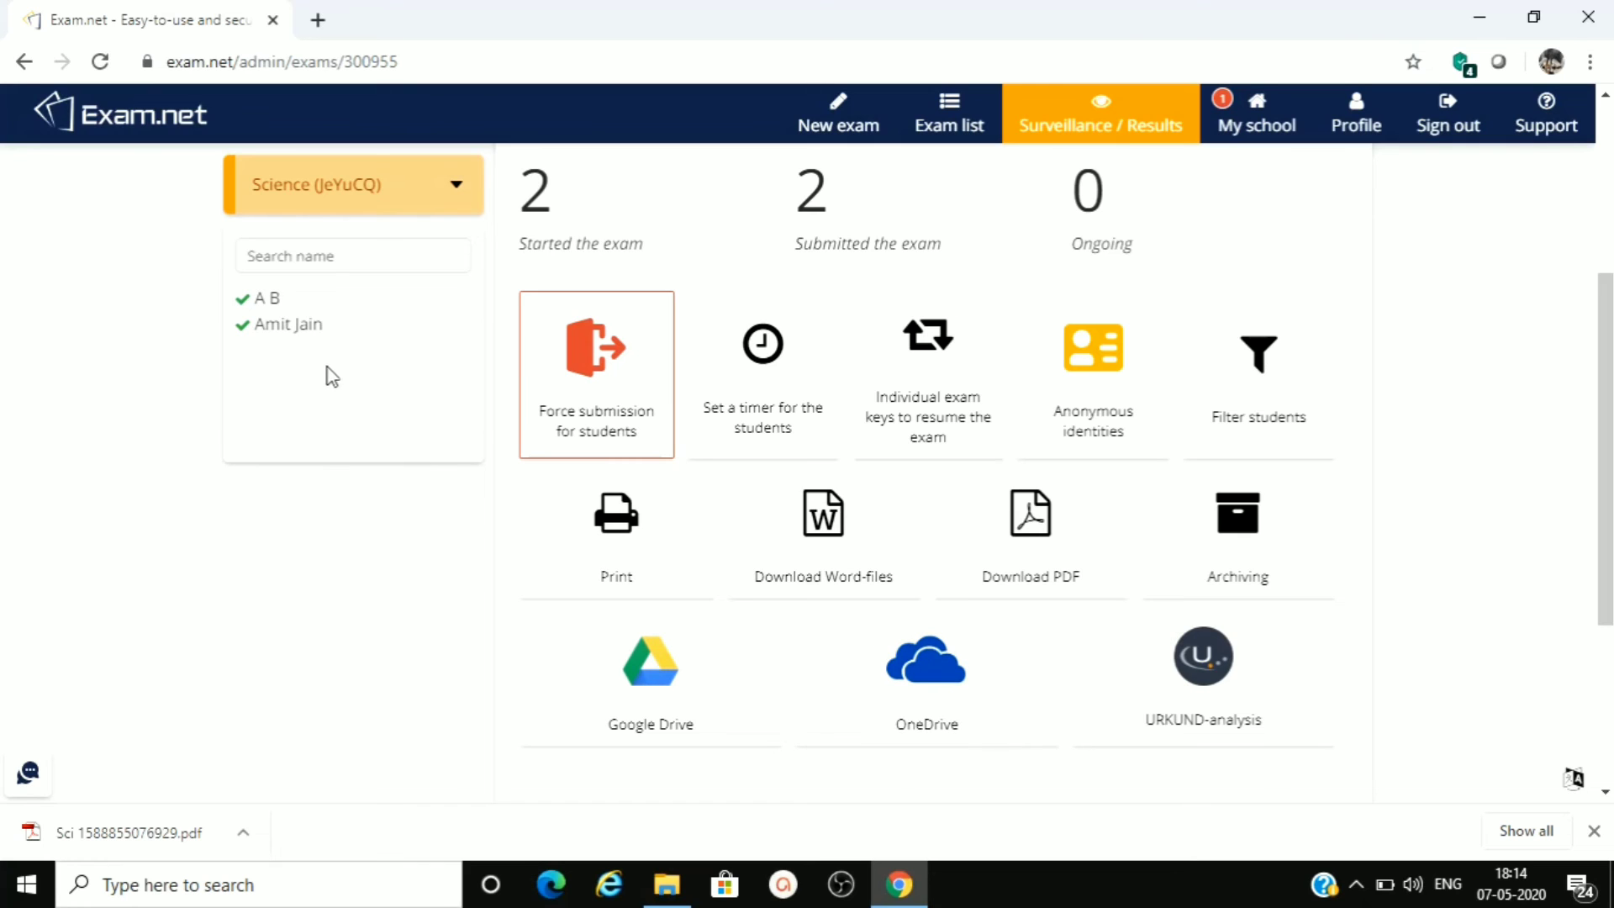
left_click(273, 336)
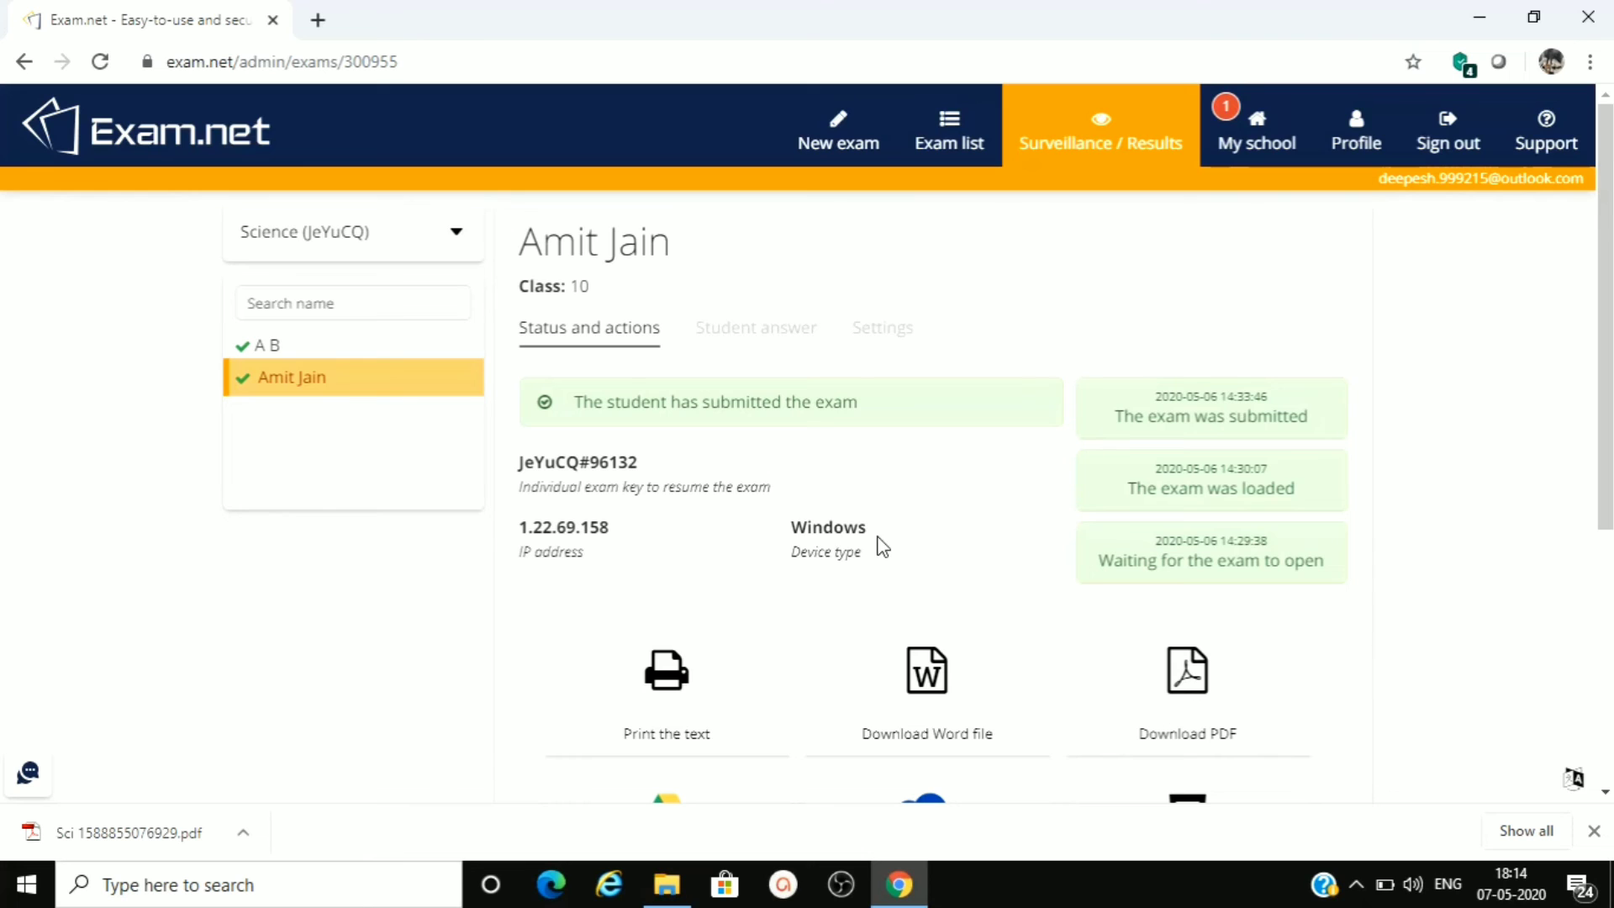
scroll(1591, 349, "down", 3)
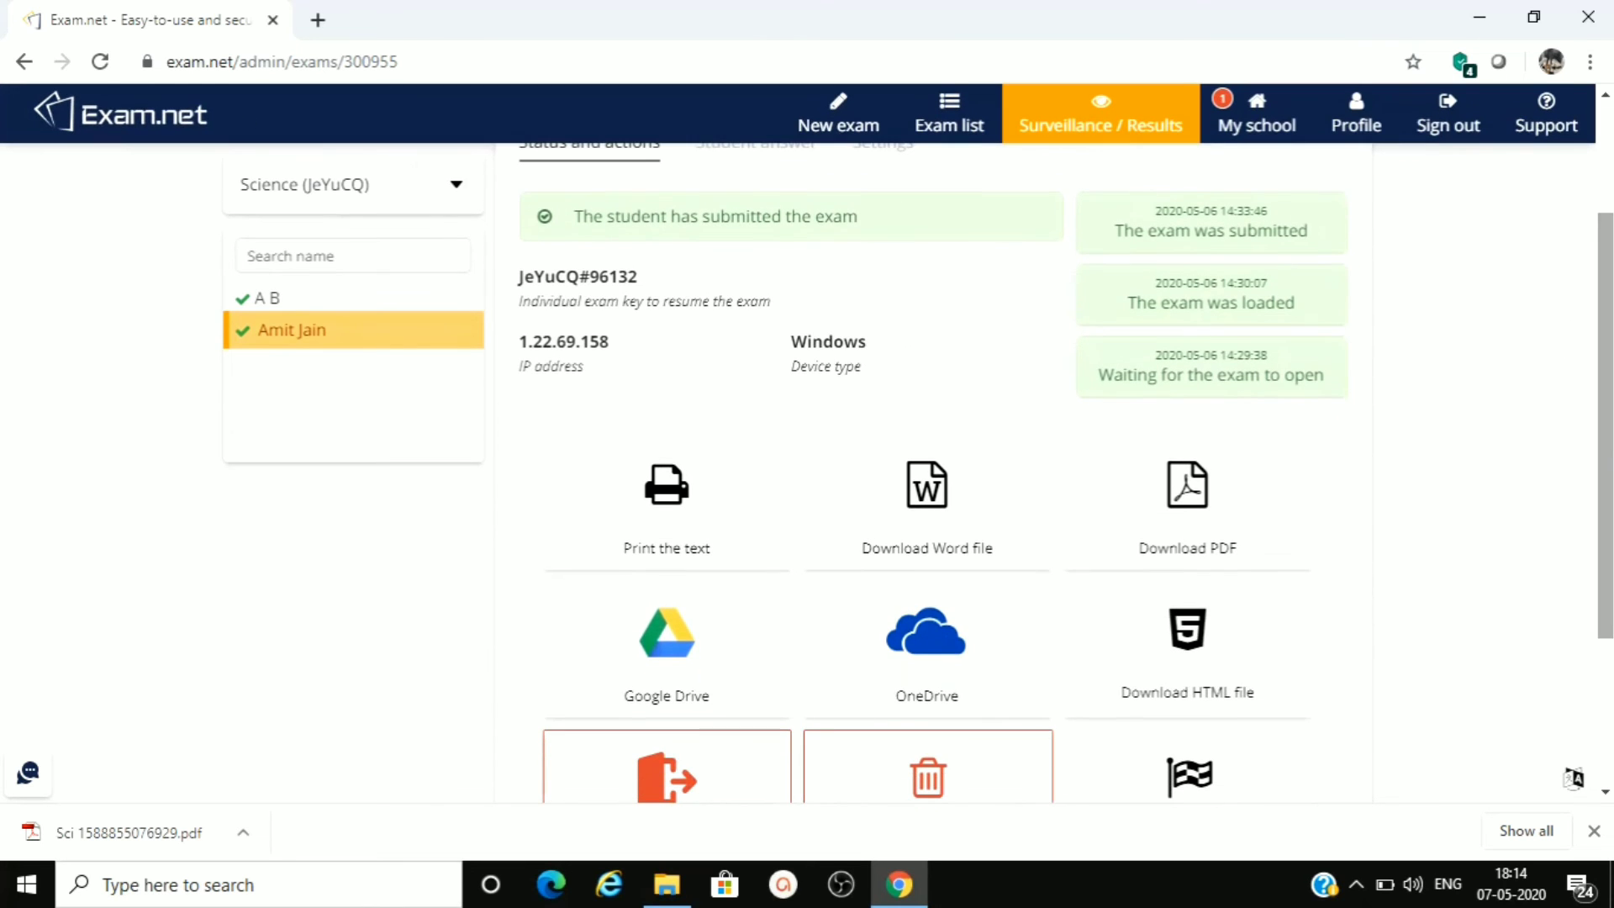
left_click(1195, 498)
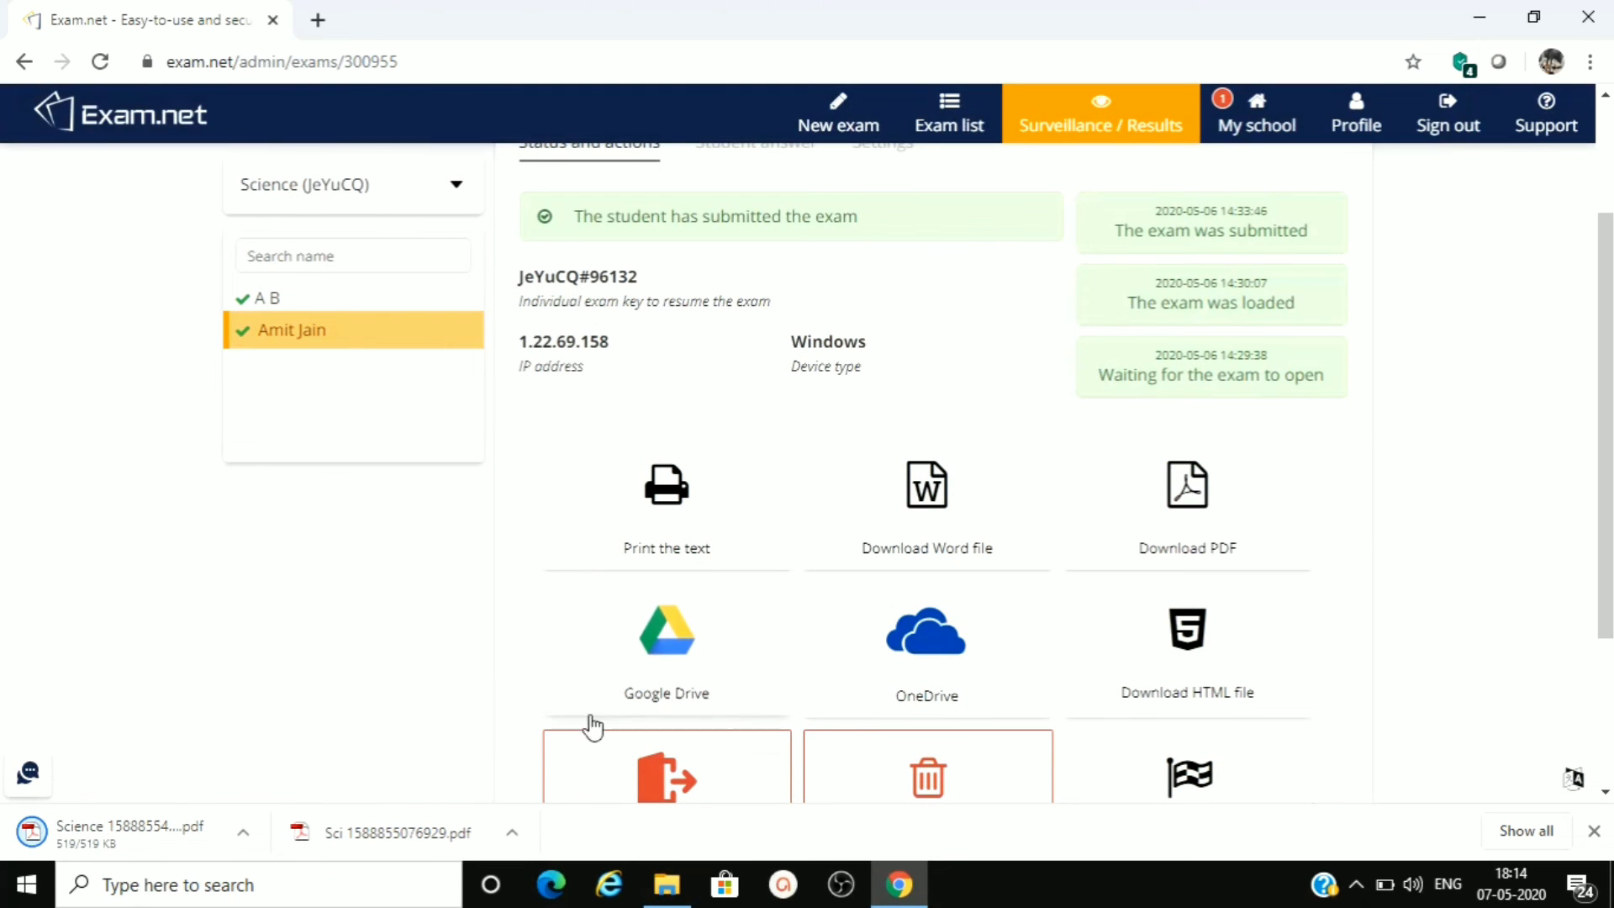
- Open the downloaded Science PDF, examine the student's submitted answer and close the file
left_click(140, 832)
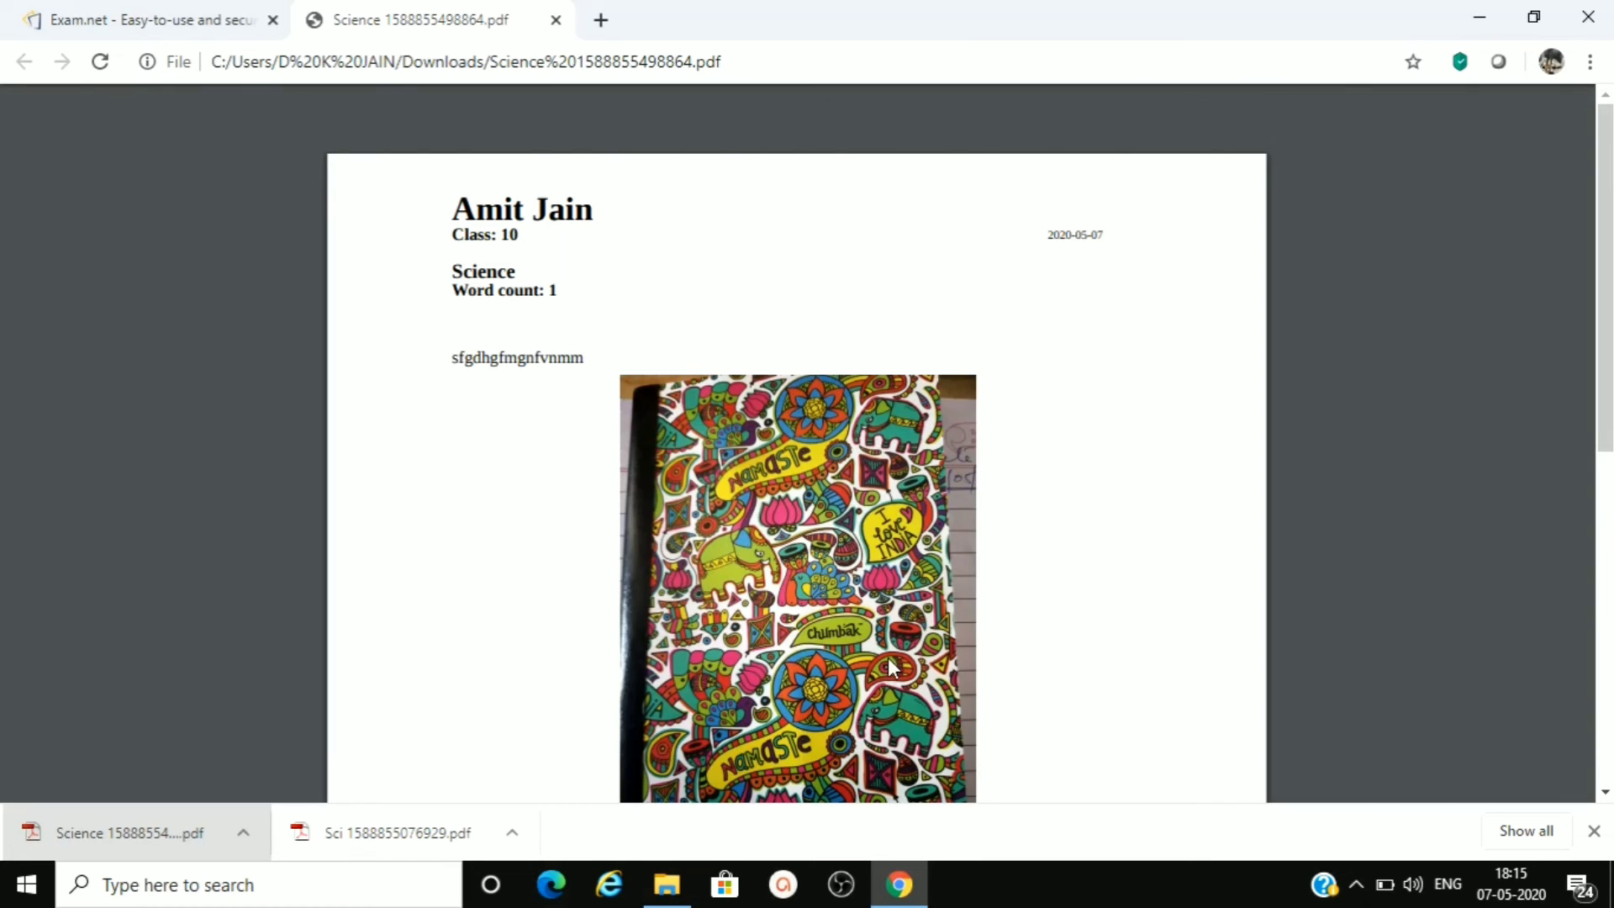
left_click_drag(1608, 275, 1612, 240)
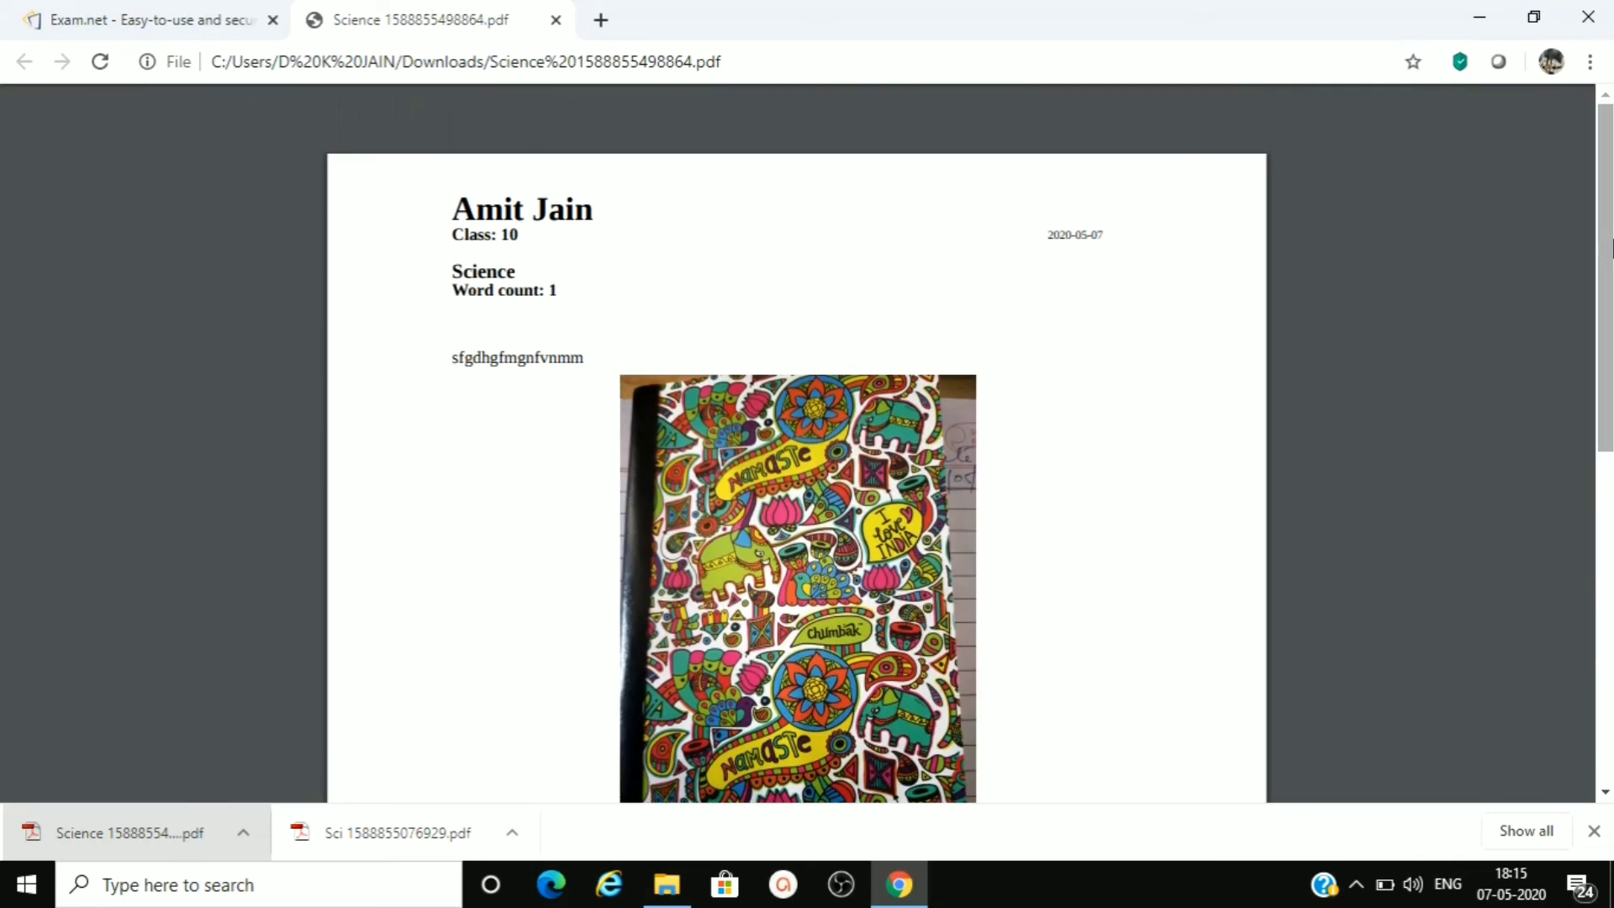
left_click(556, 21)
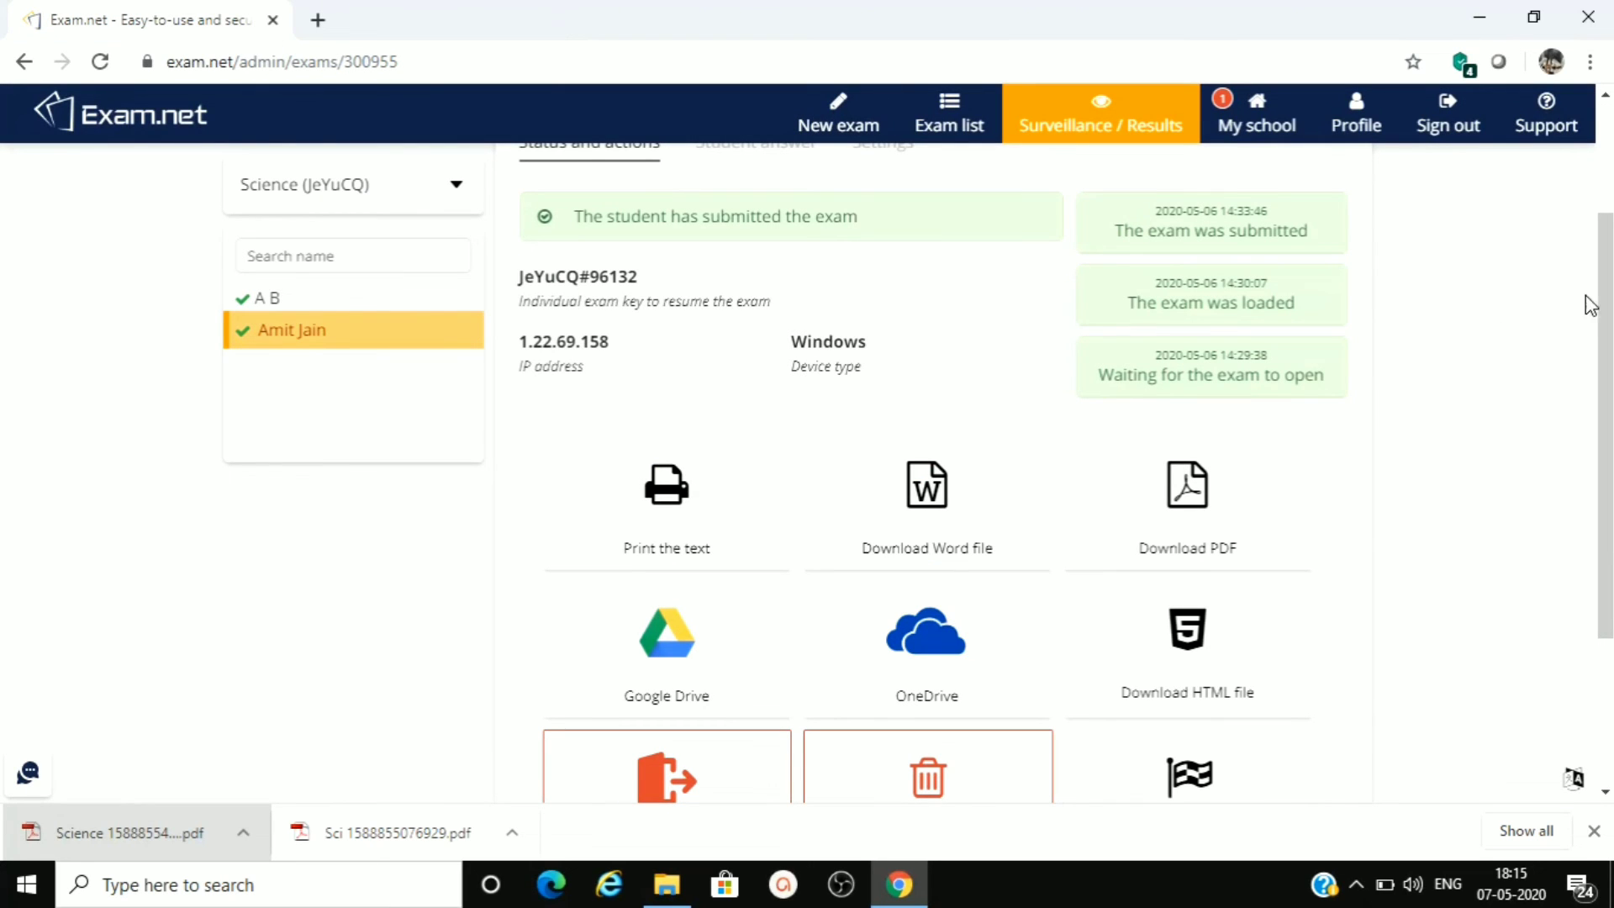
- Return to the Science exam's overview, examine its exam log for all students and close the log
left_click_drag(1607, 252, 1604, 185)
left_click(1136, 151)
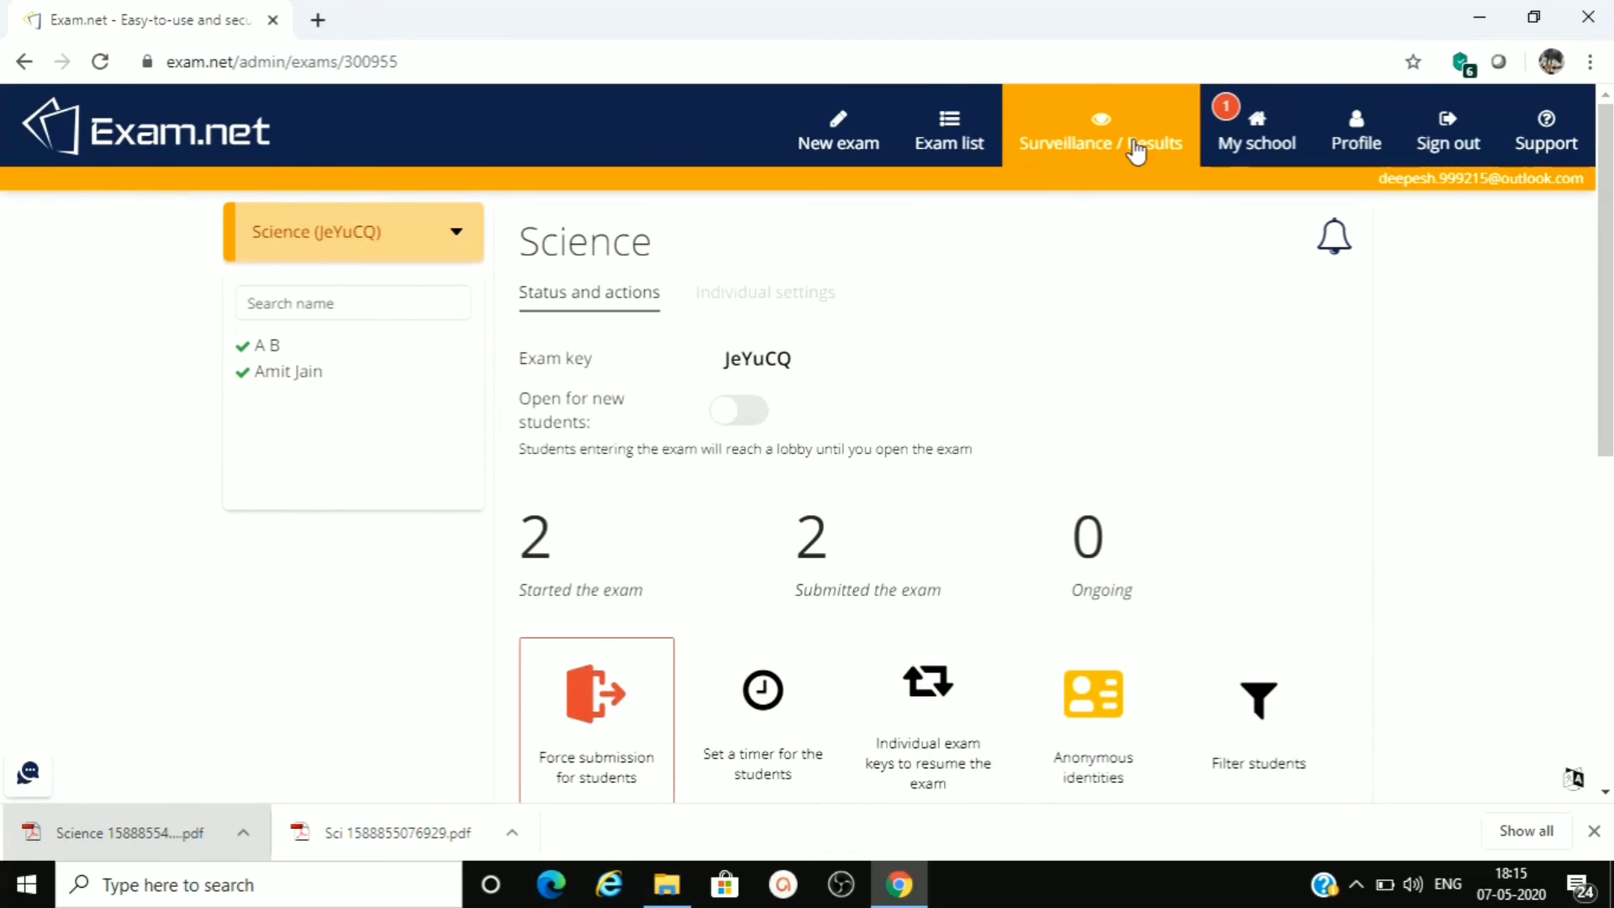
left_click_drag(1610, 225, 1610, 310)
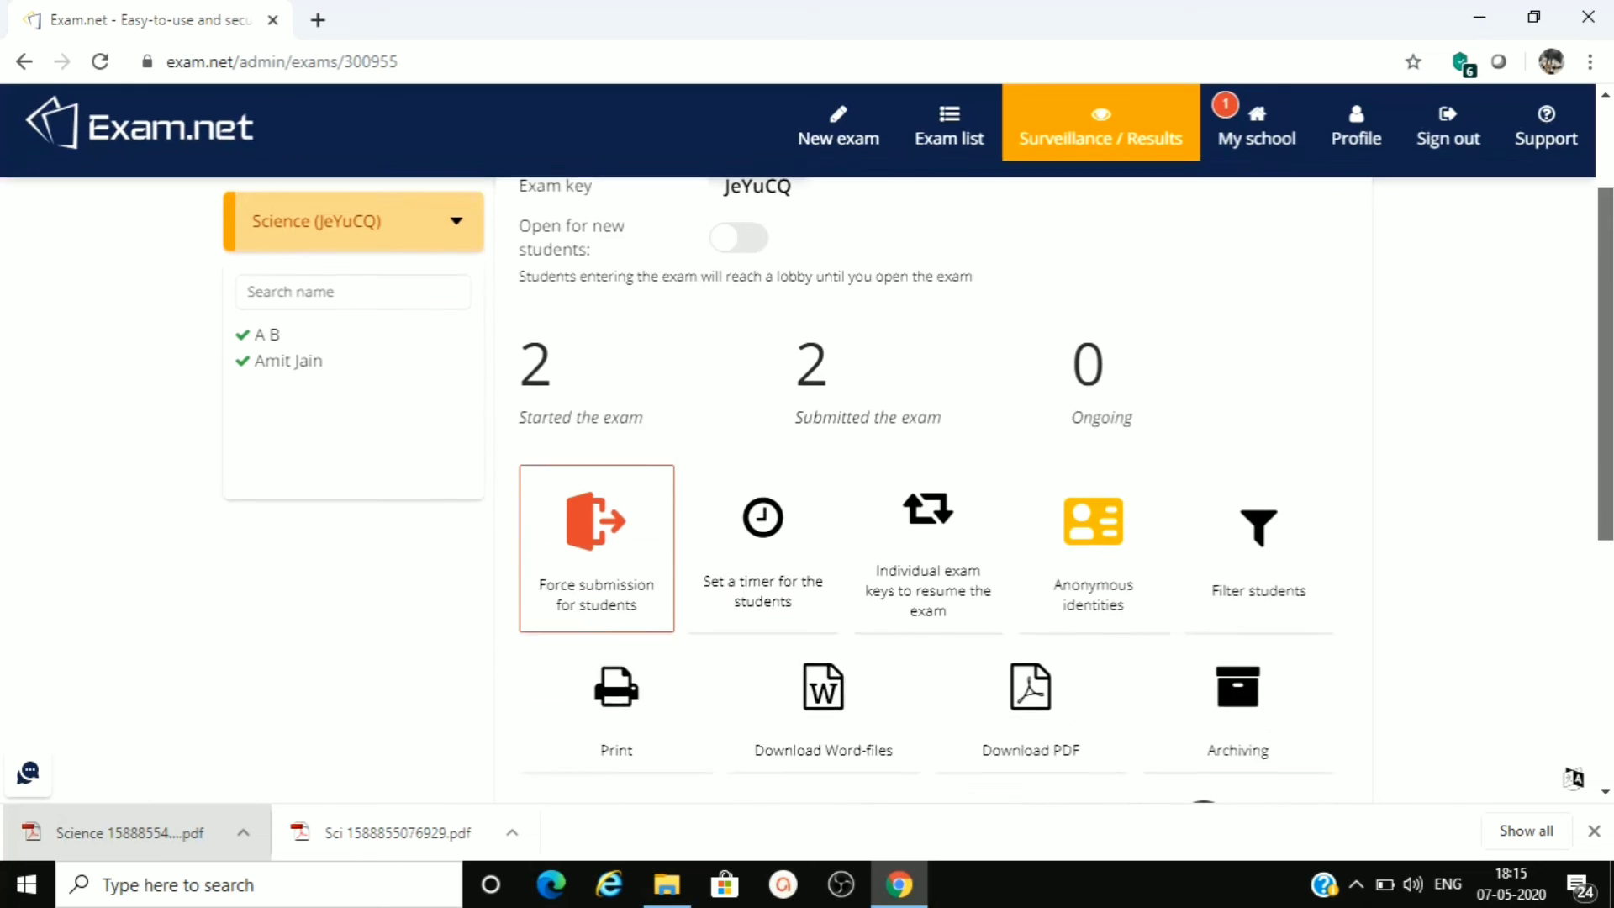
scroll(644, 620, "down", 5)
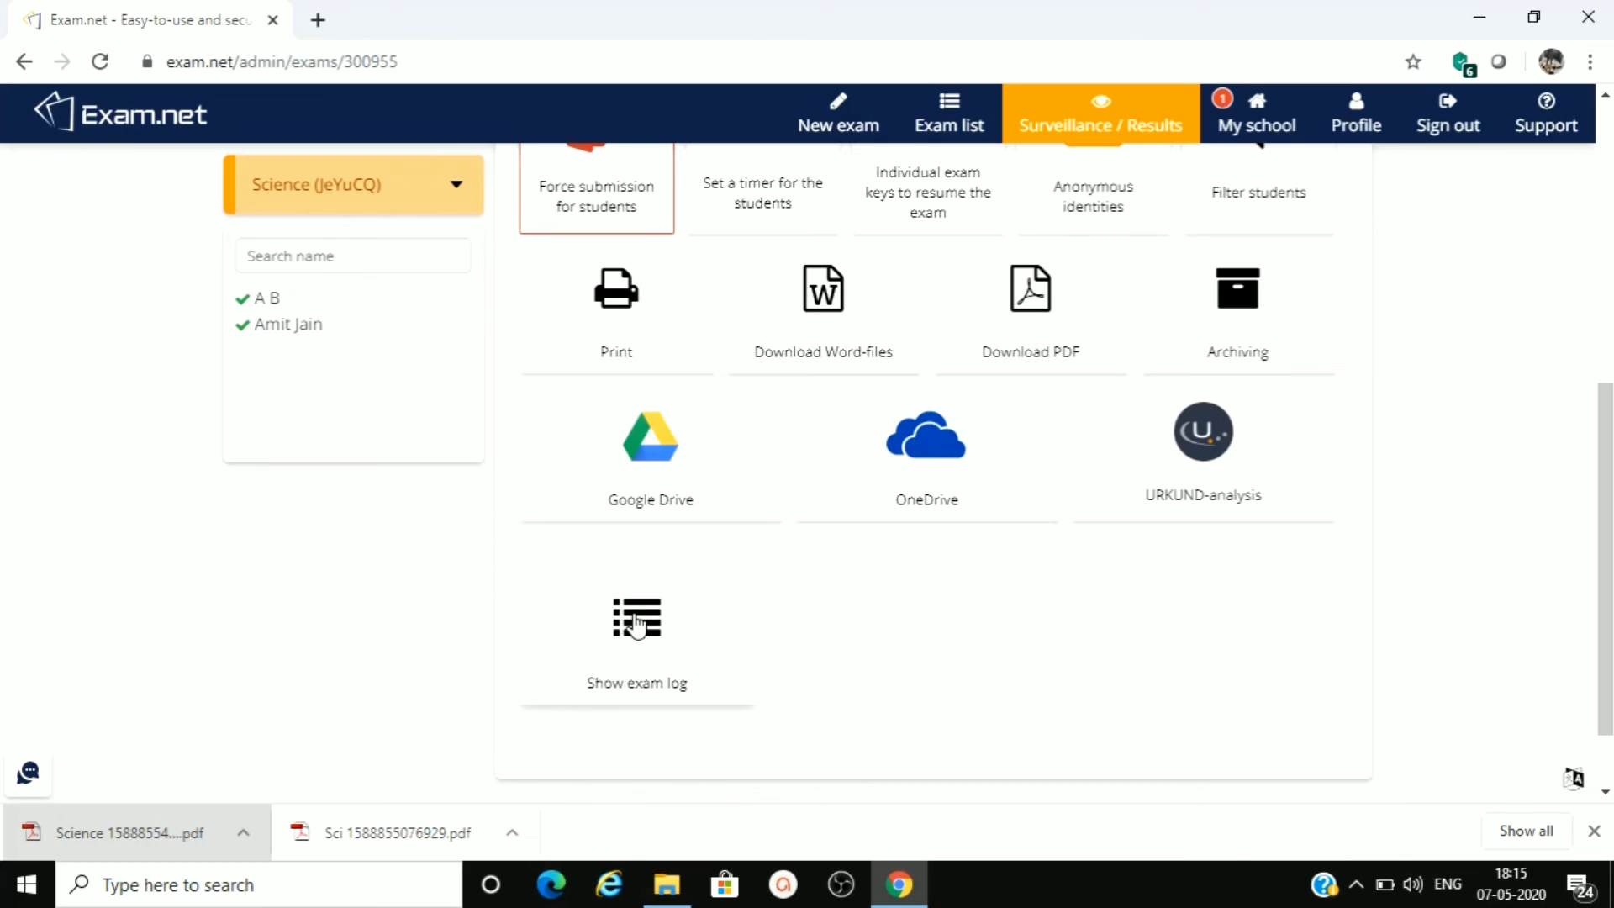
left_click(636, 622)
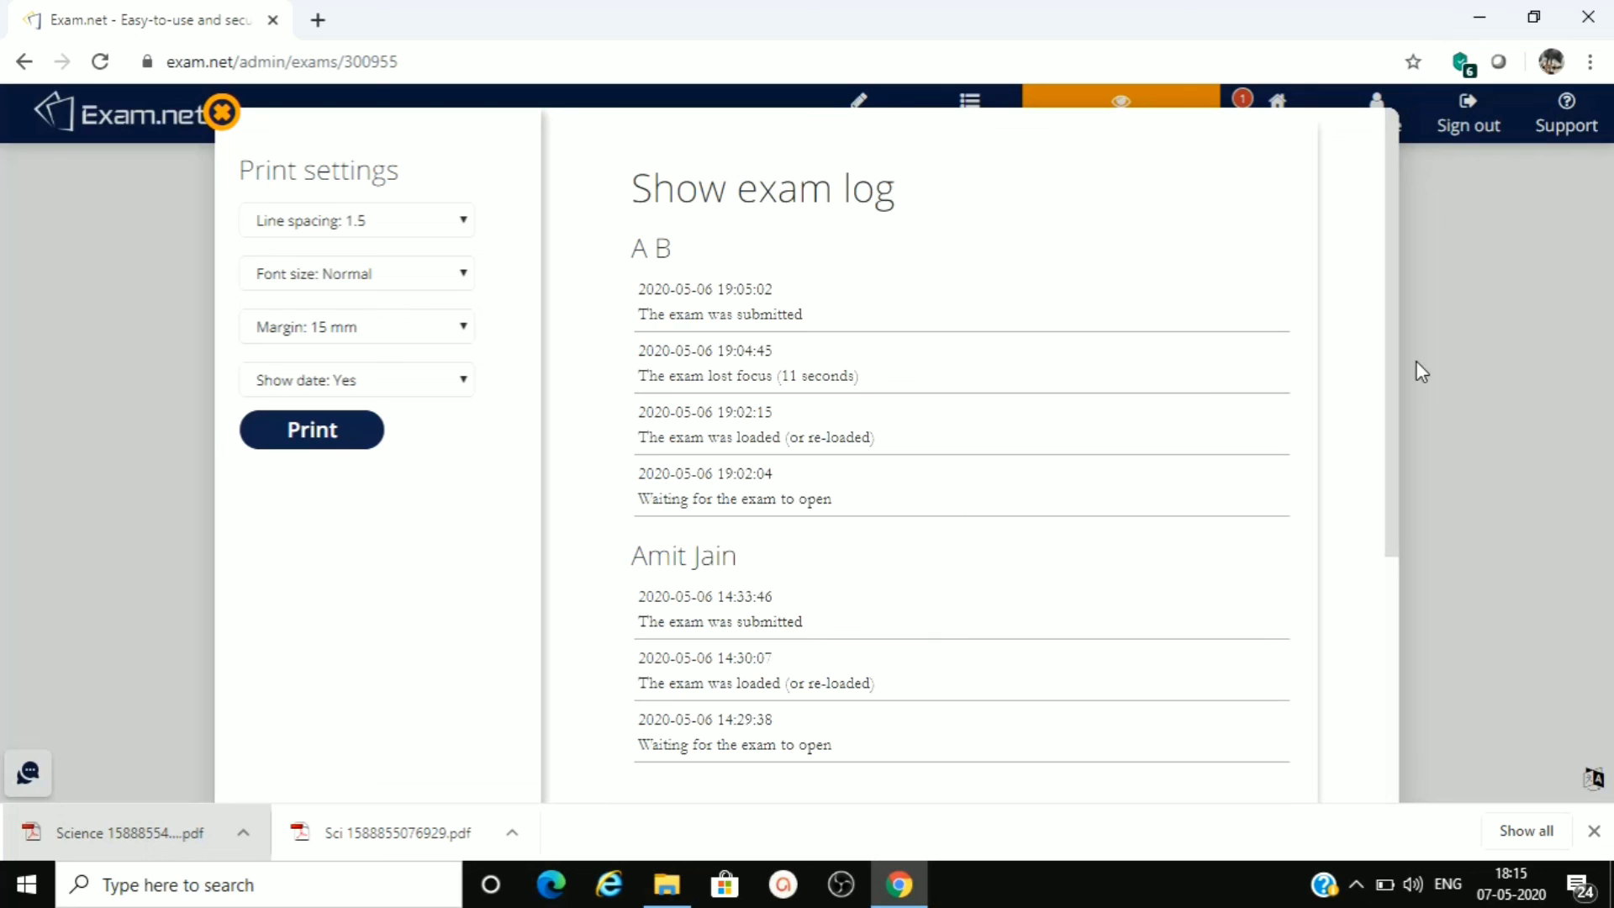
left_click(225, 115)
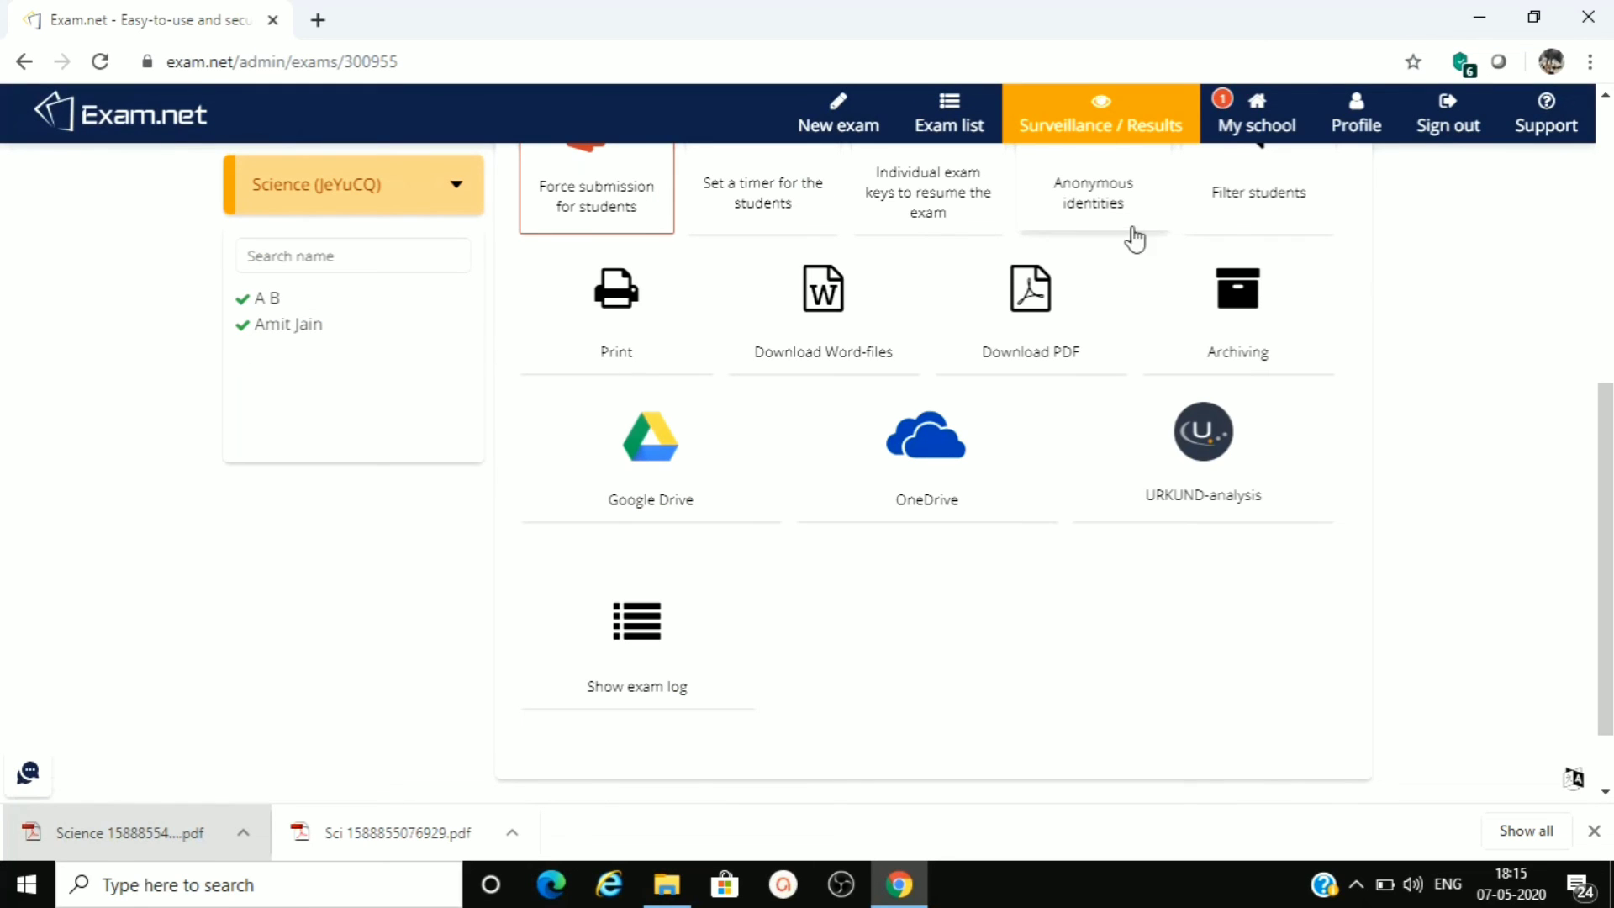
- From the exam list, view the student's individual key for resuming the Sci exam and go back to the list
left_click_drag(1607, 426, 1589, 281)
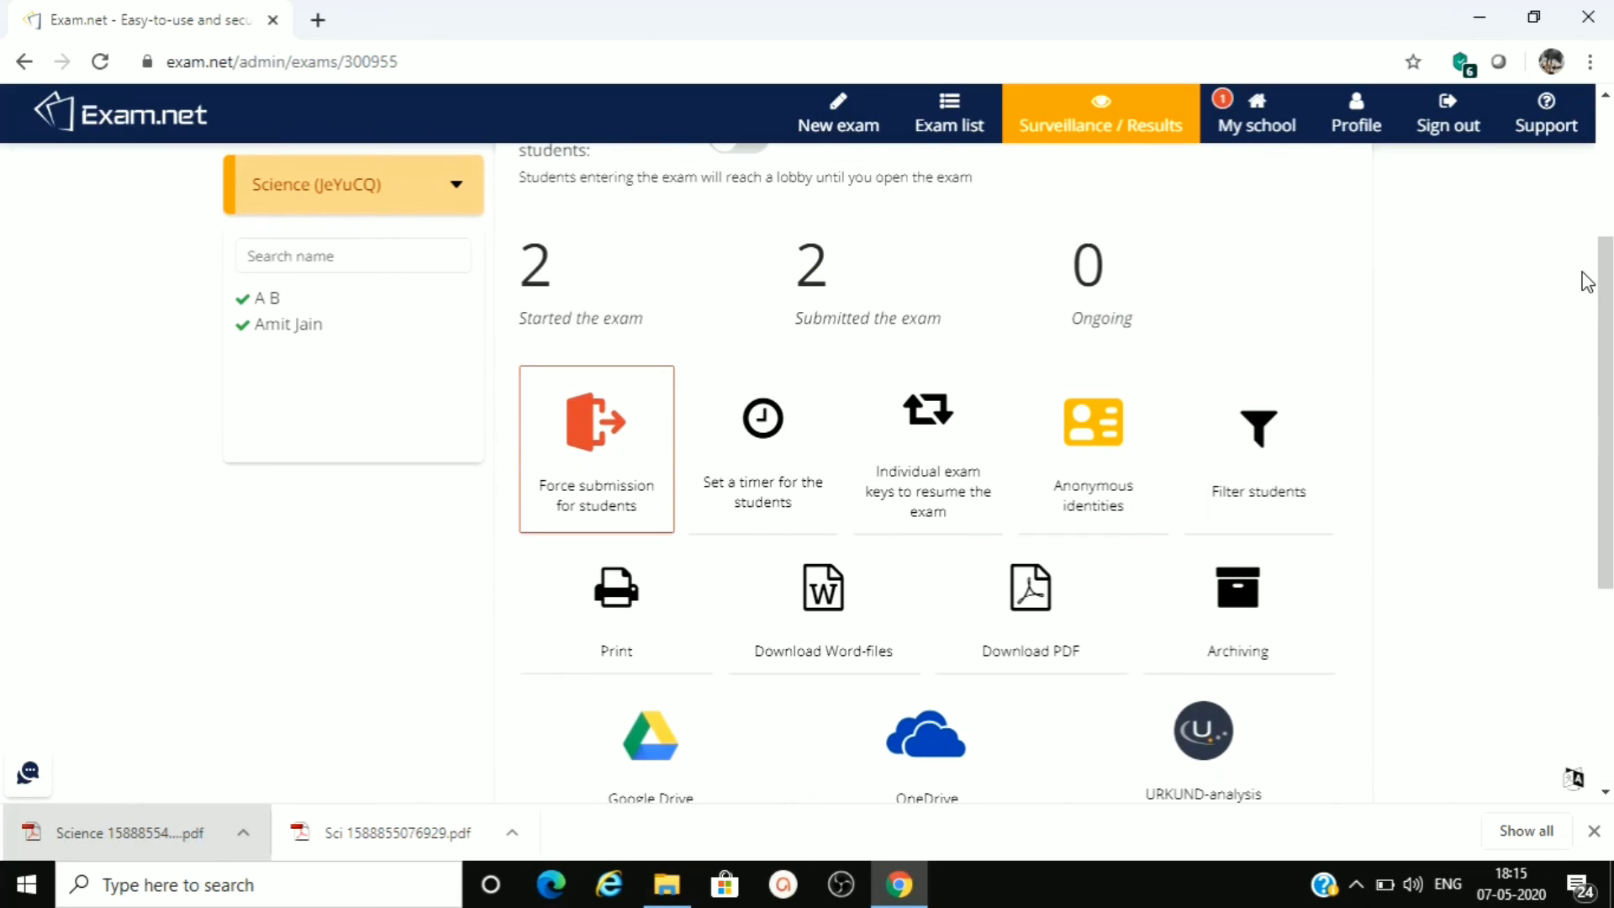
left_click(945, 134)
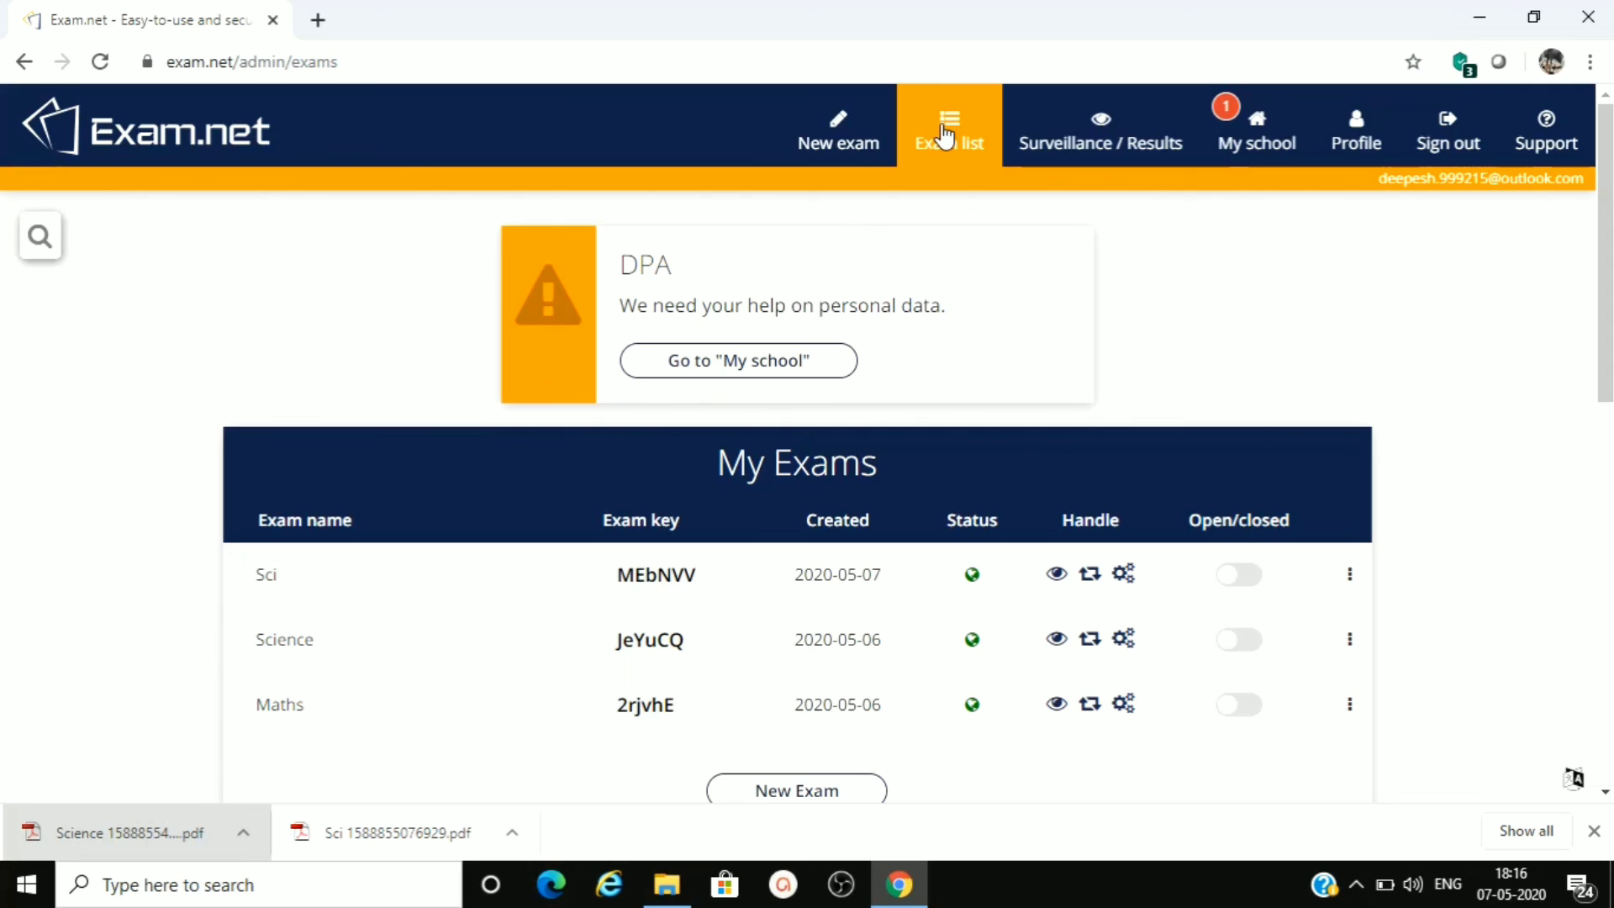
left_click(1092, 579)
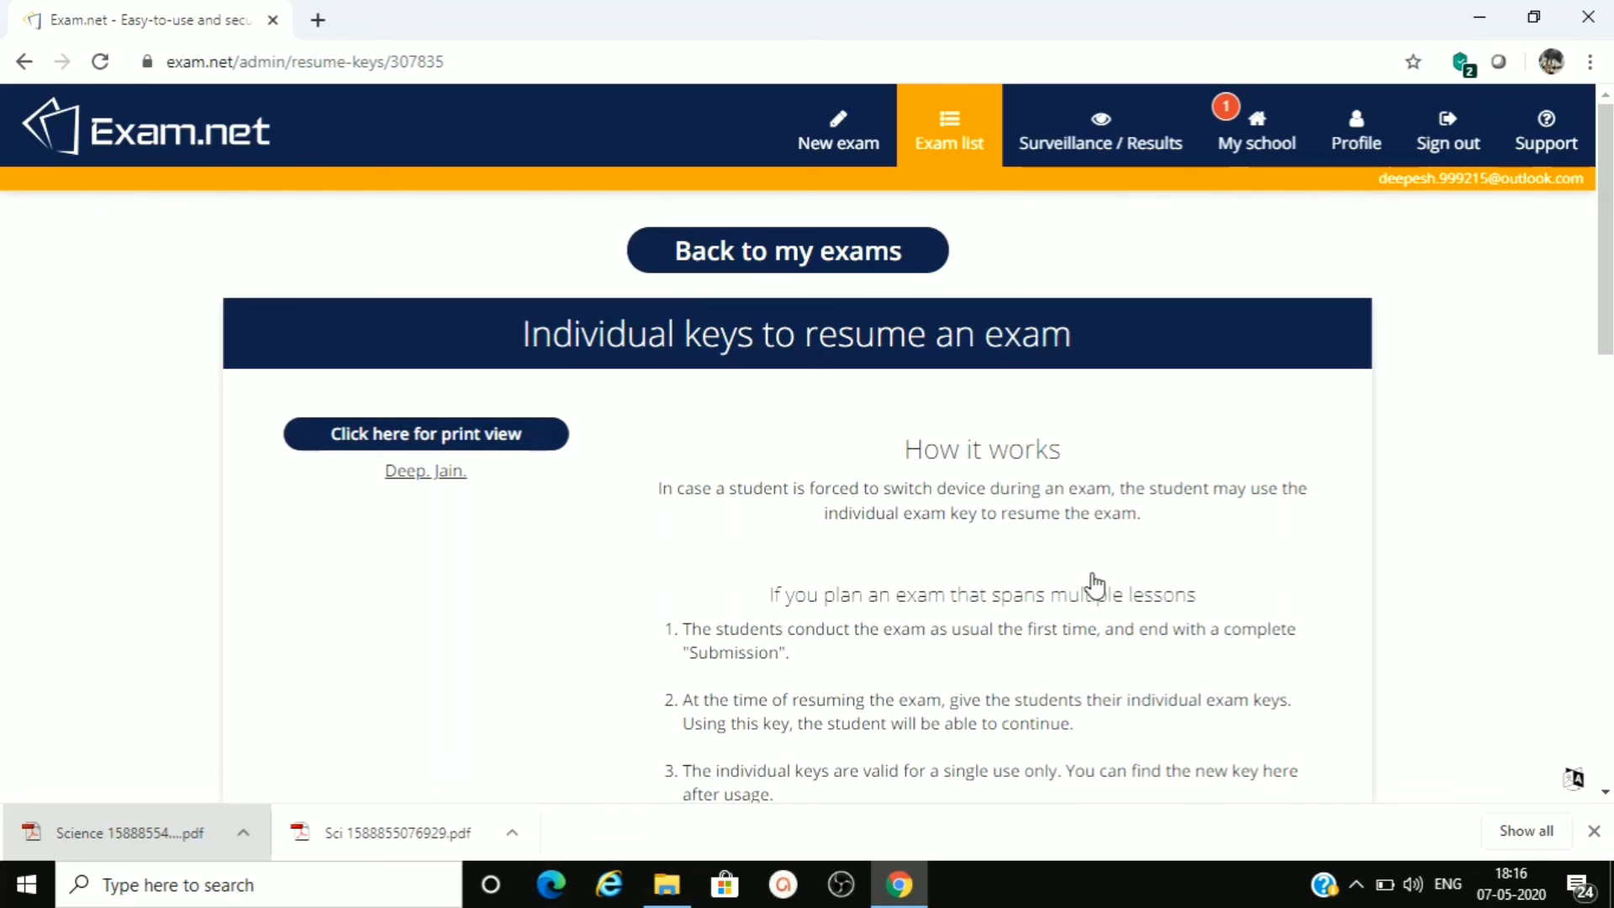
left_click(415, 476)
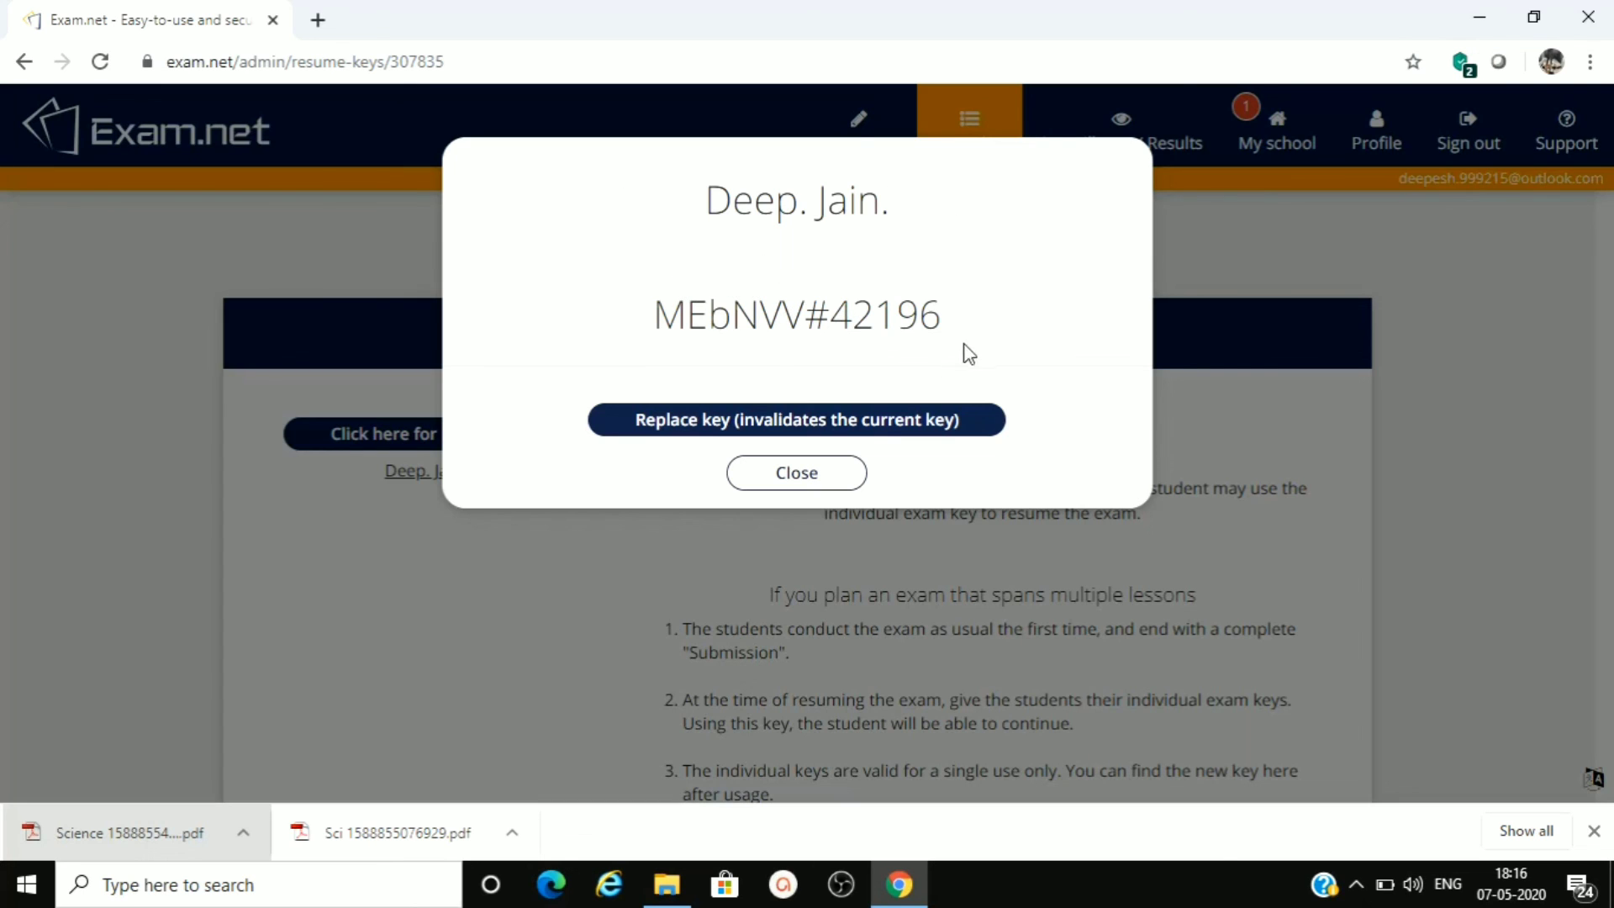
left_click(798, 474)
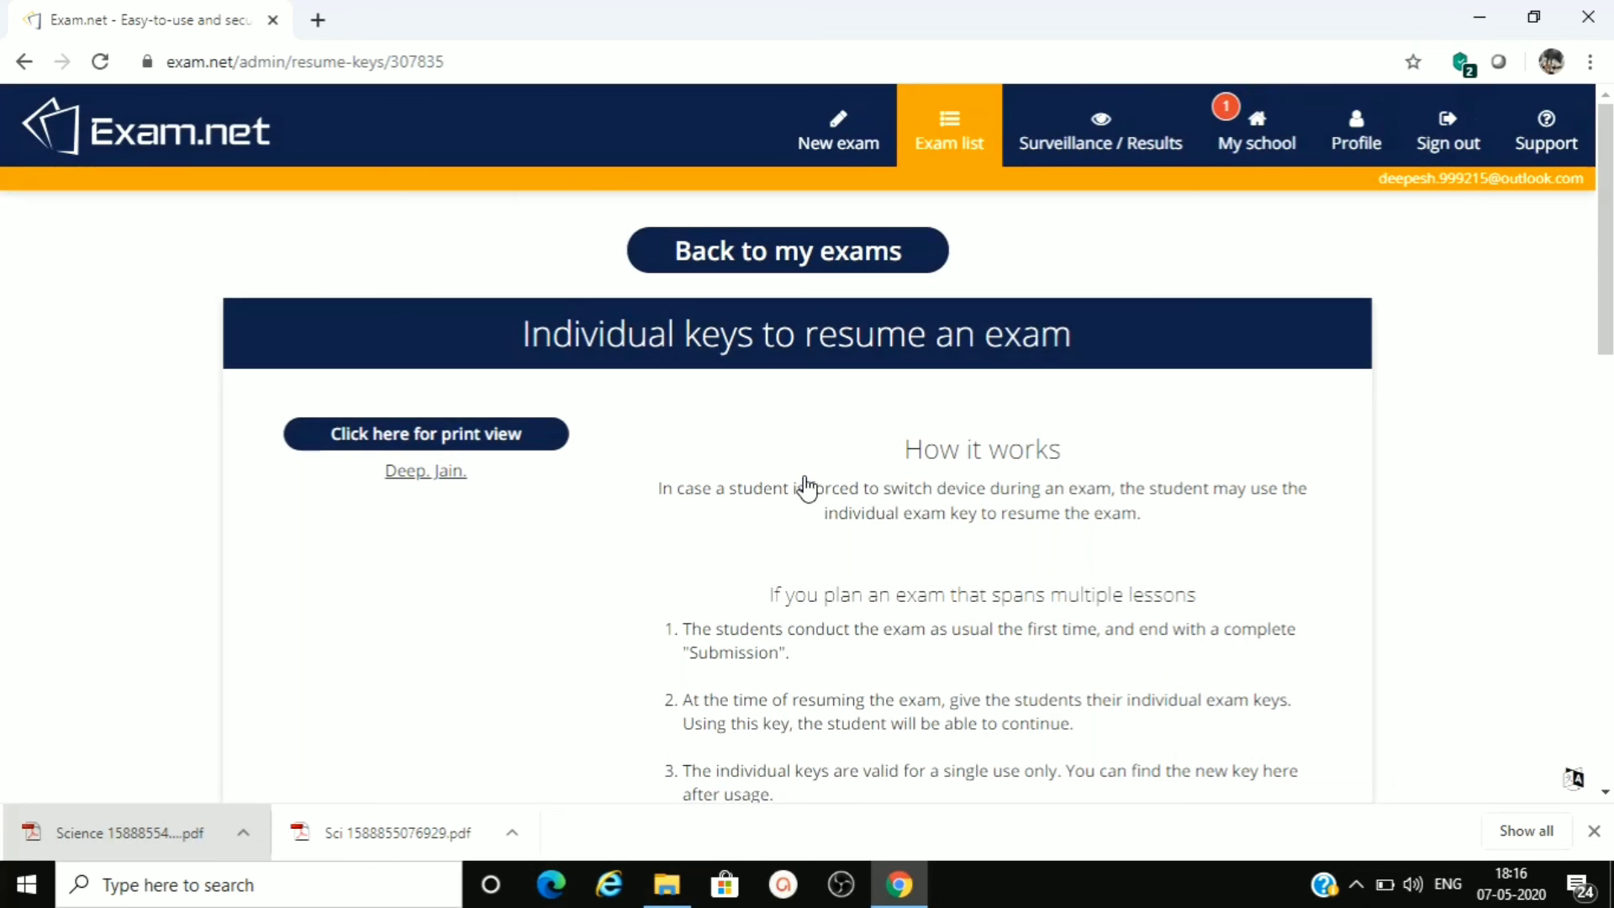
left_click(801, 265)
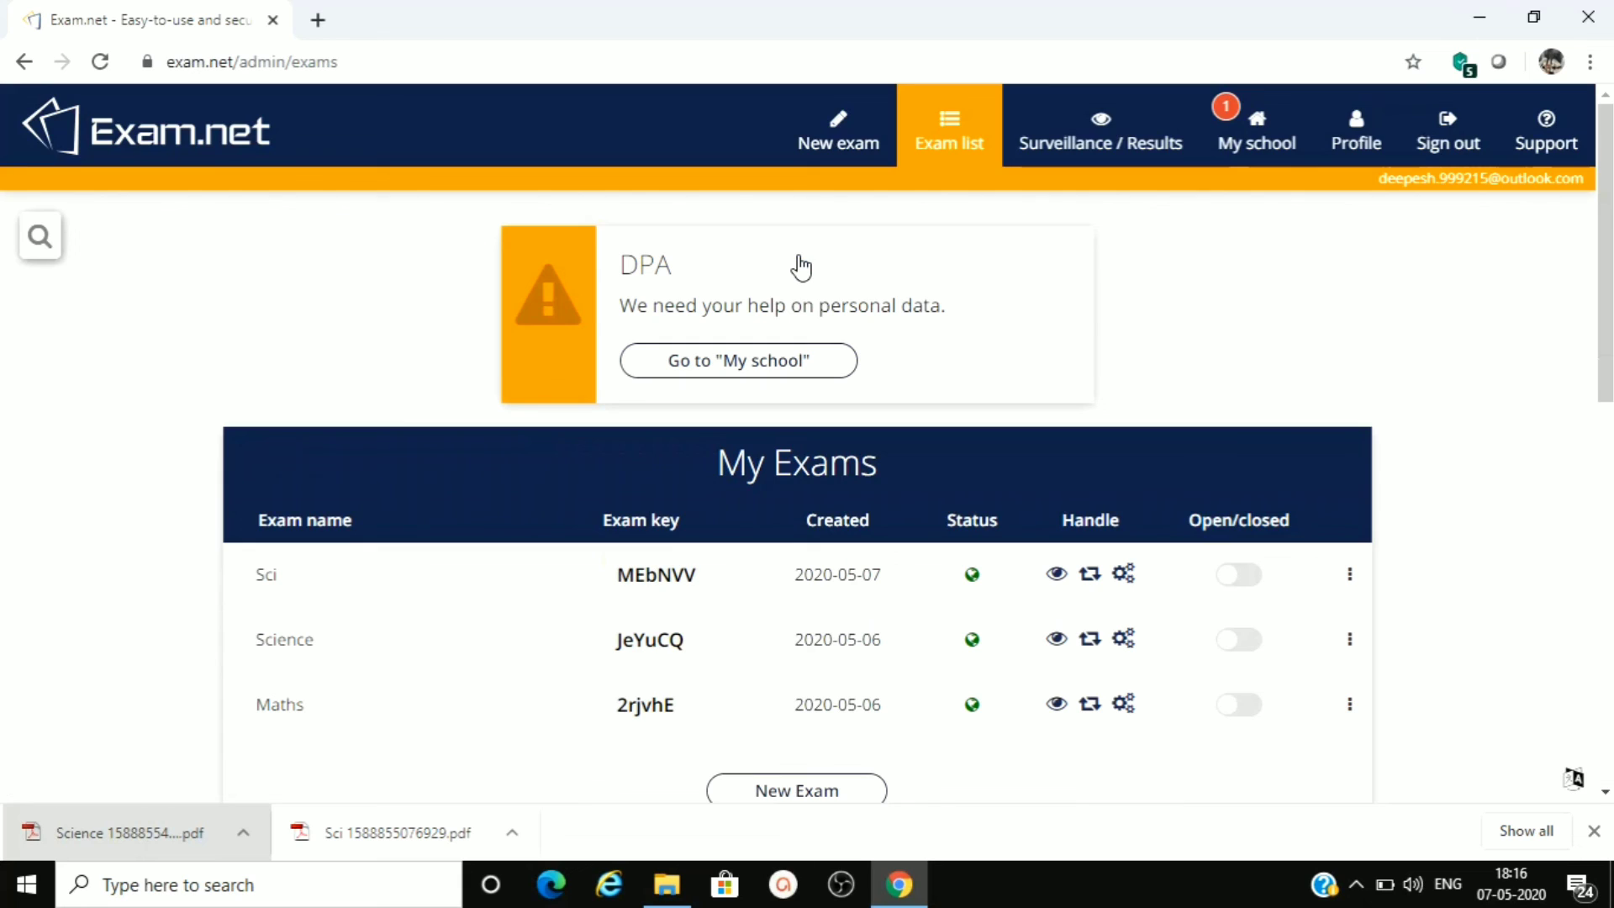